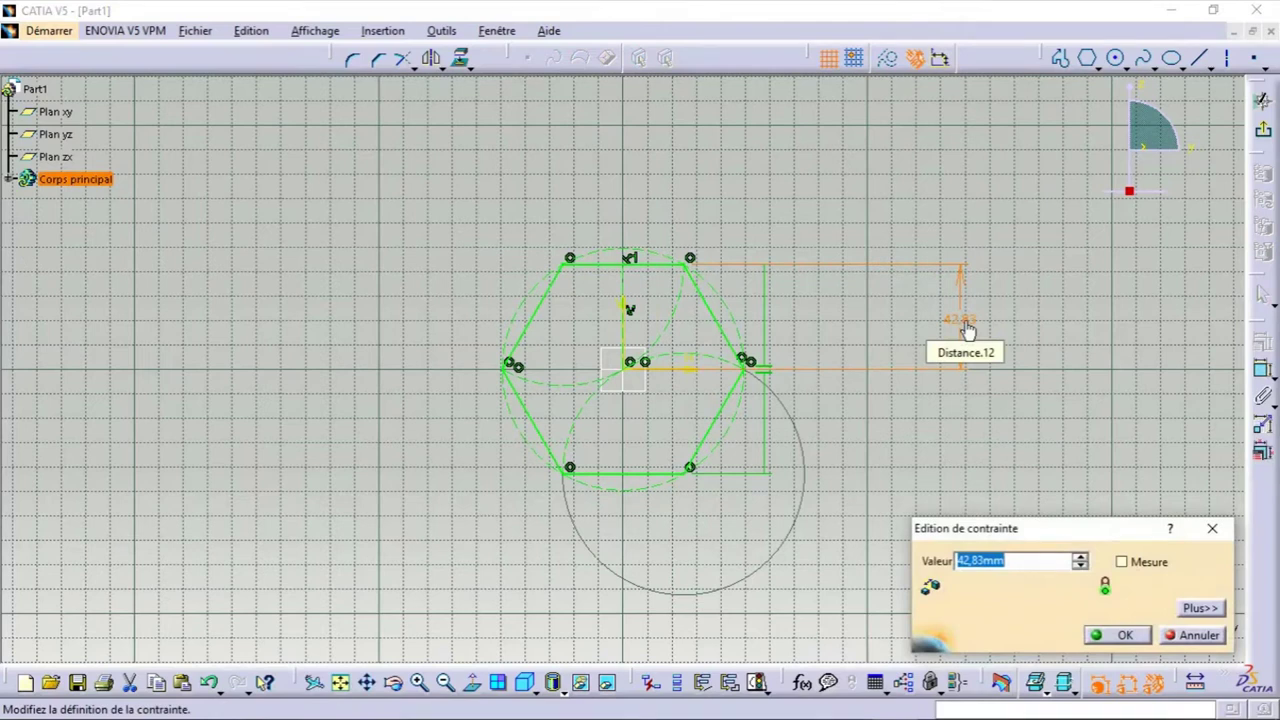
Set the distance from the hexagon's upper side to the horizontal axis to 7 mm.
{"action": "key", "text": "Return"}
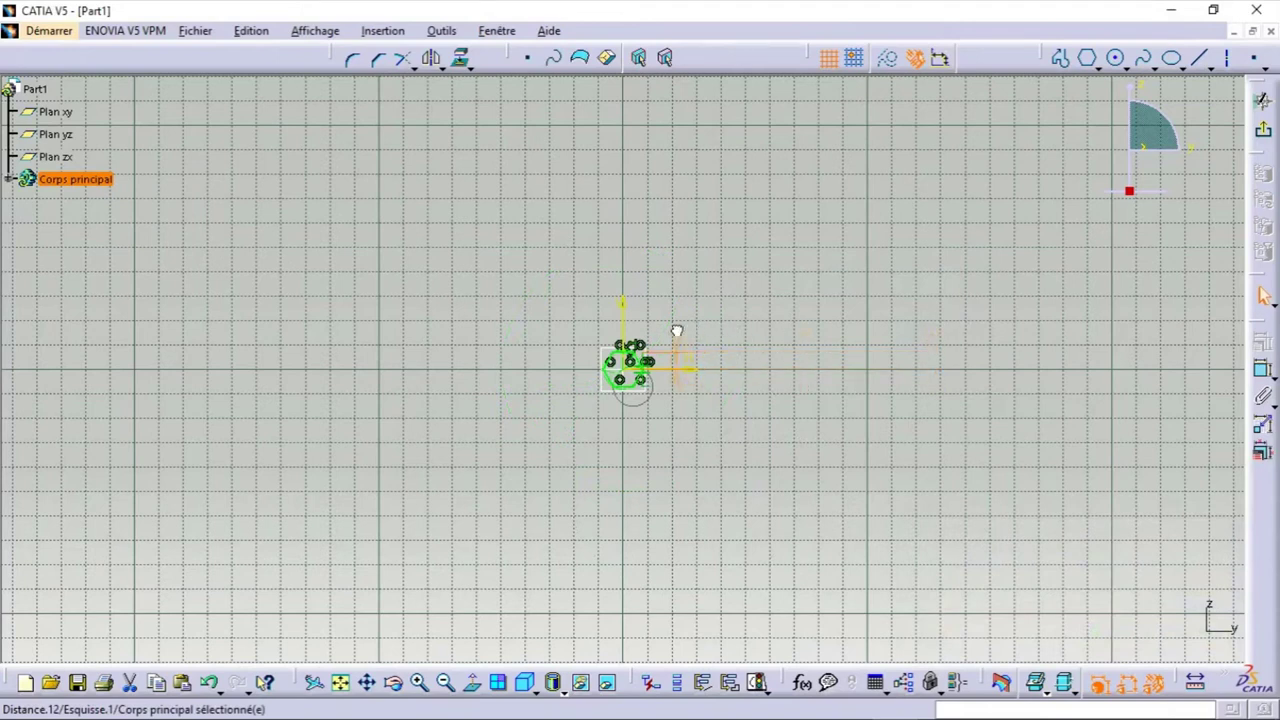
{"action": "left_click", "coordinate": [340, 682]}
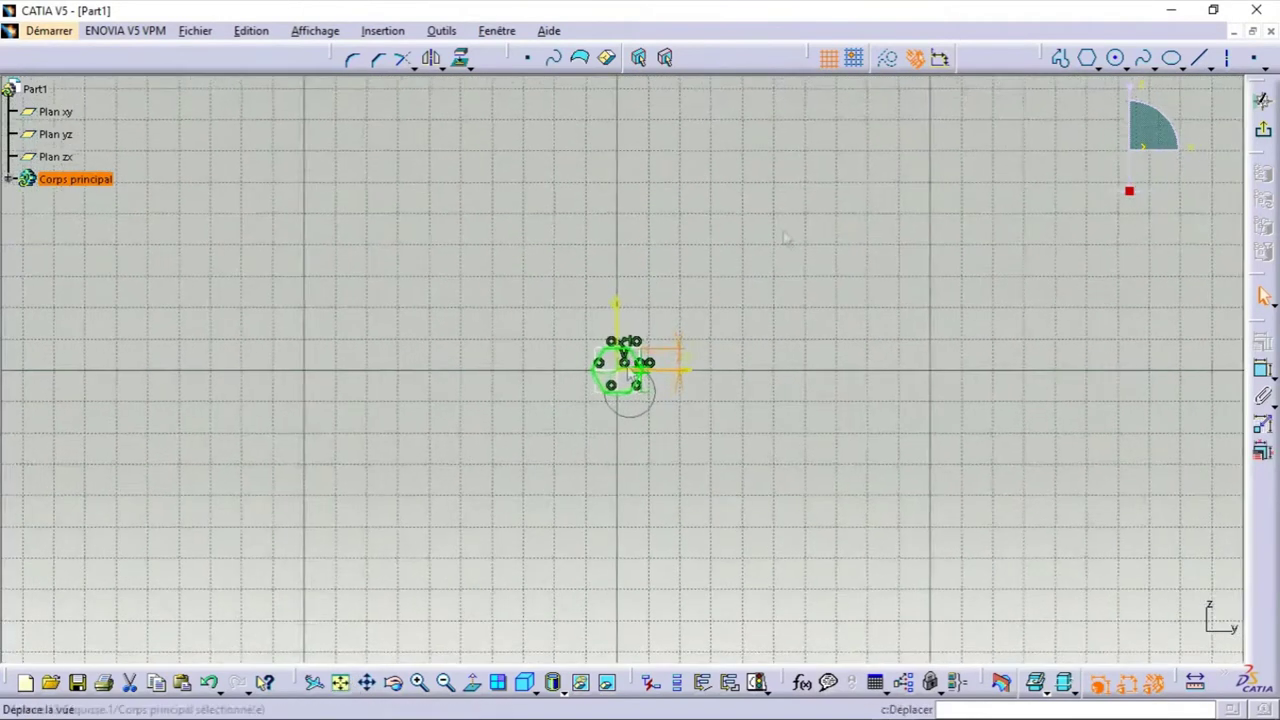
Draw a circle centred on the origin inside the hexagon and set its diameter to 4 mm.
{"action": "left_click", "coordinate": [1115, 57]}
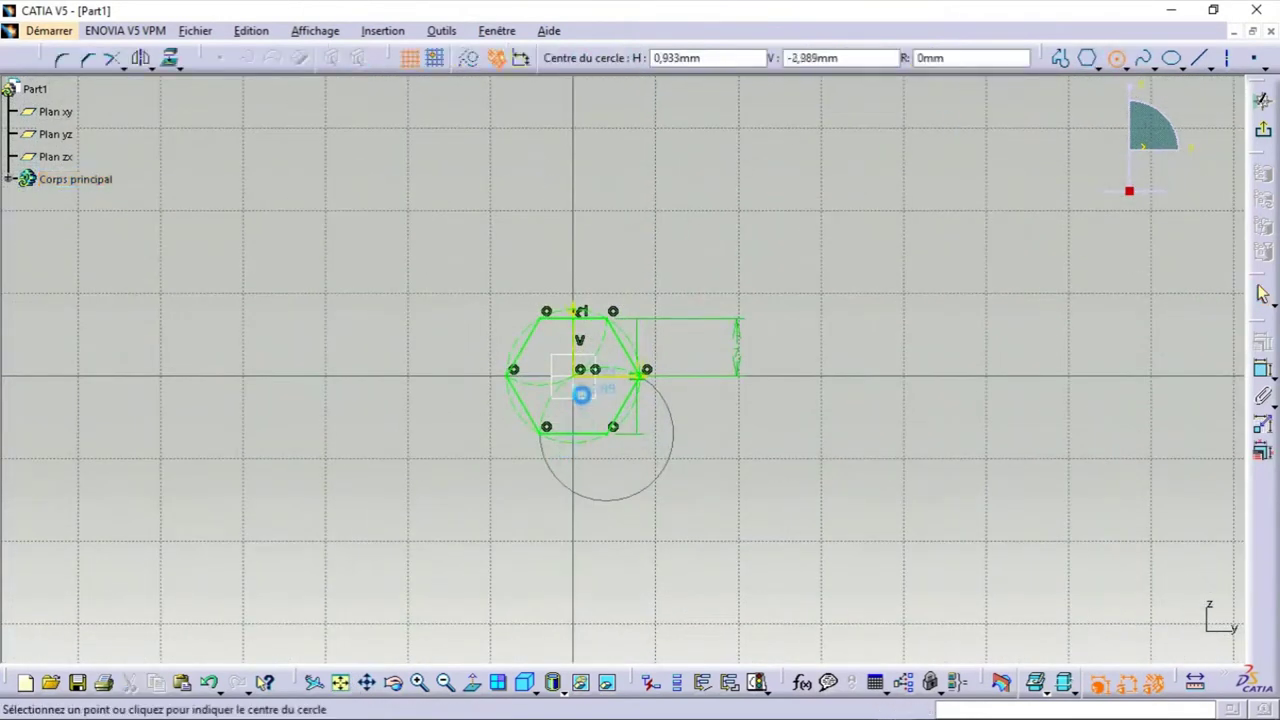
{"action": "left_click", "coordinate": [573, 376]}
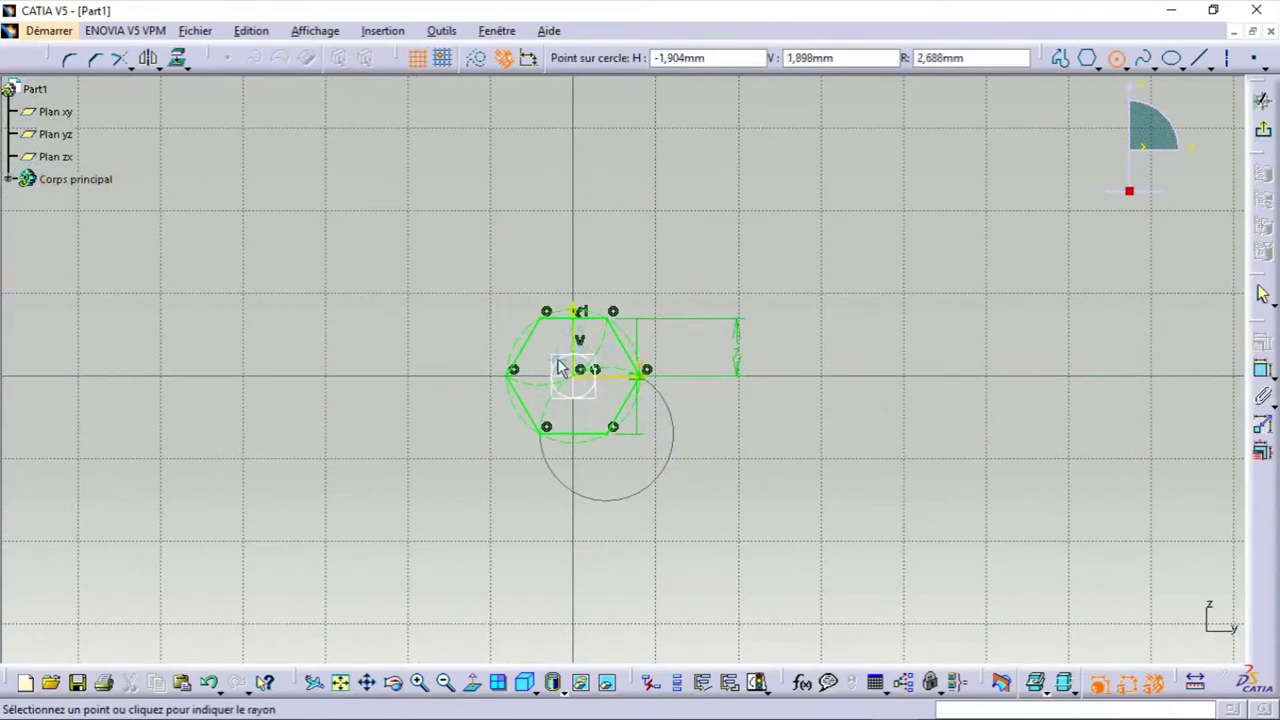
{"action": "left_click", "coordinate": [588, 392]}
{"action": "left_click", "coordinate": [1263, 372]}
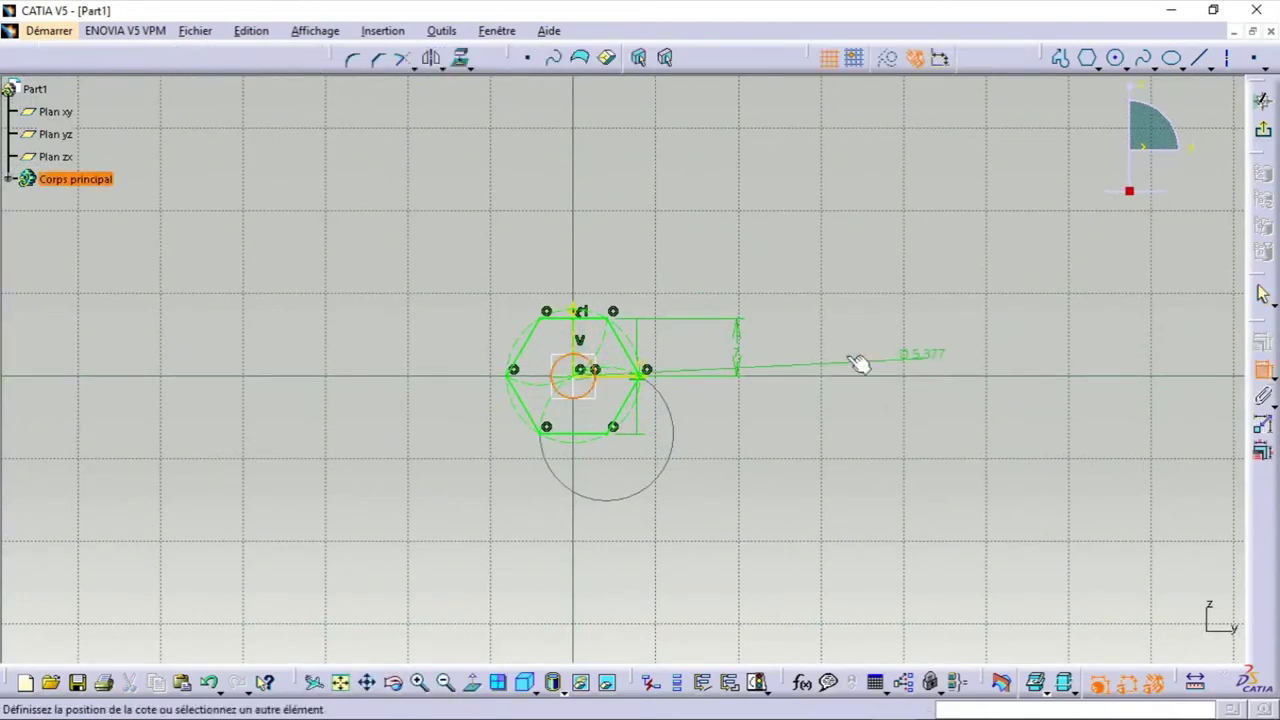
{"action": "left_click", "coordinate": [740, 420]}
{"action": "double_click", "coordinate": [738, 417]}
{"action": "type", "text": "4"}
{"action": "key", "text": "Return"}
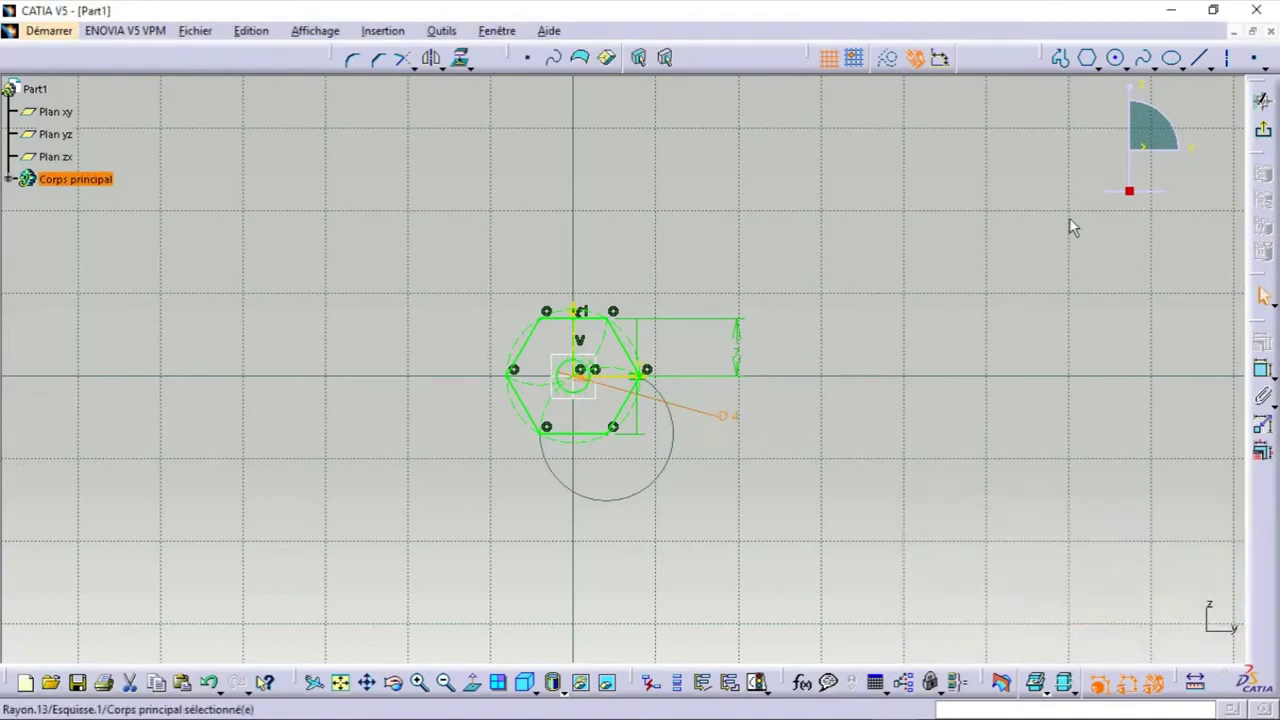
Exit the sketch and extrude the hexagonal profile with a length of 120 mm and symmetric extension.
{"action": "left_click", "coordinate": [1262, 132]}
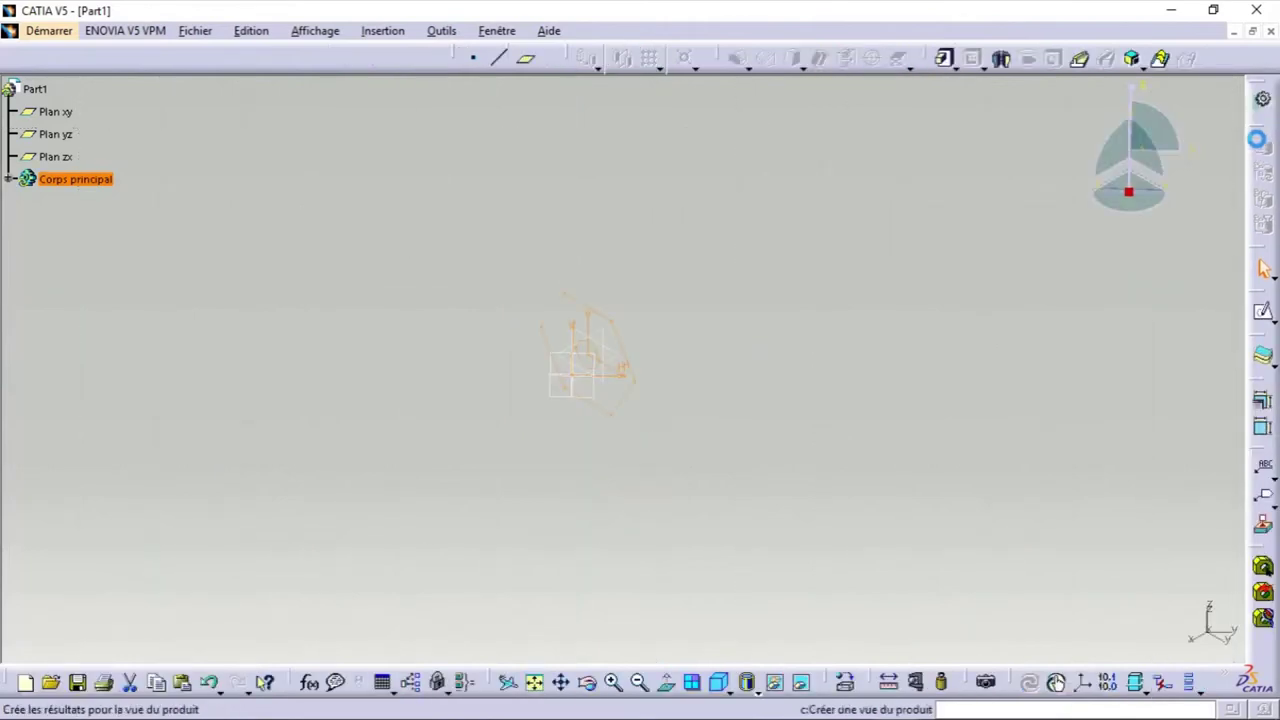
{"action": "left_click", "coordinate": [946, 60]}
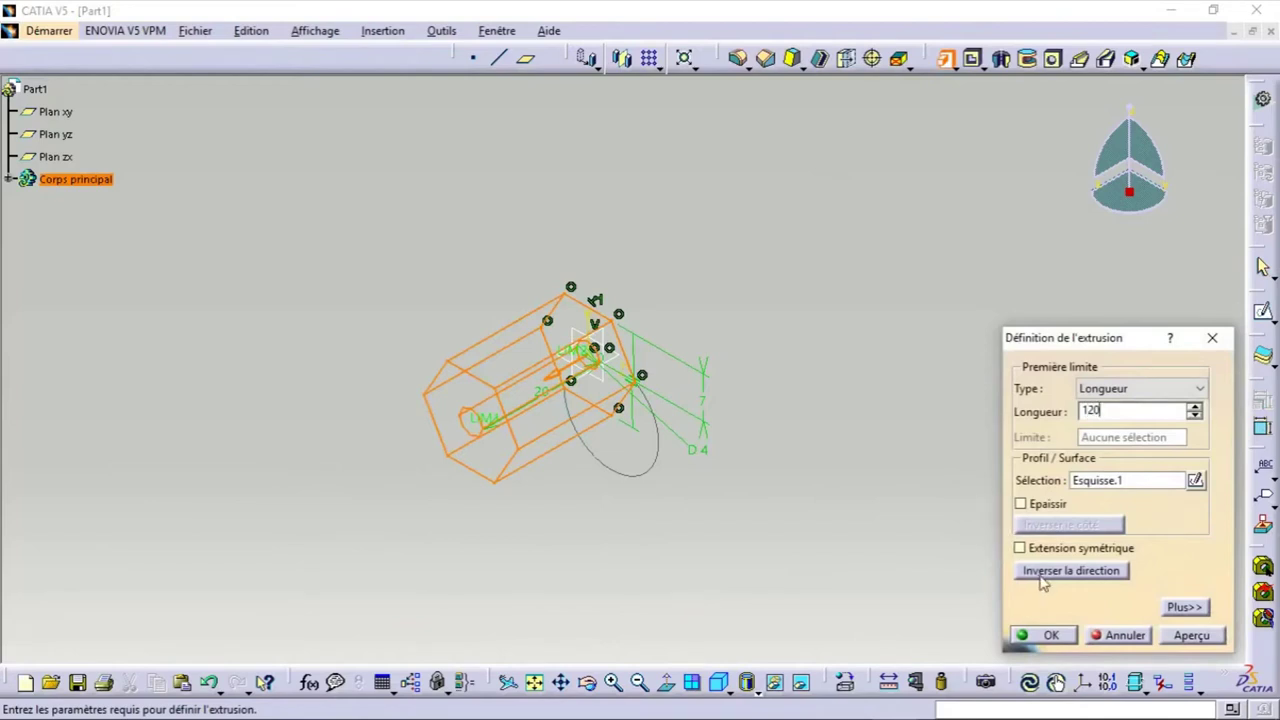
{"action": "left_click", "coordinate": [1066, 550]}
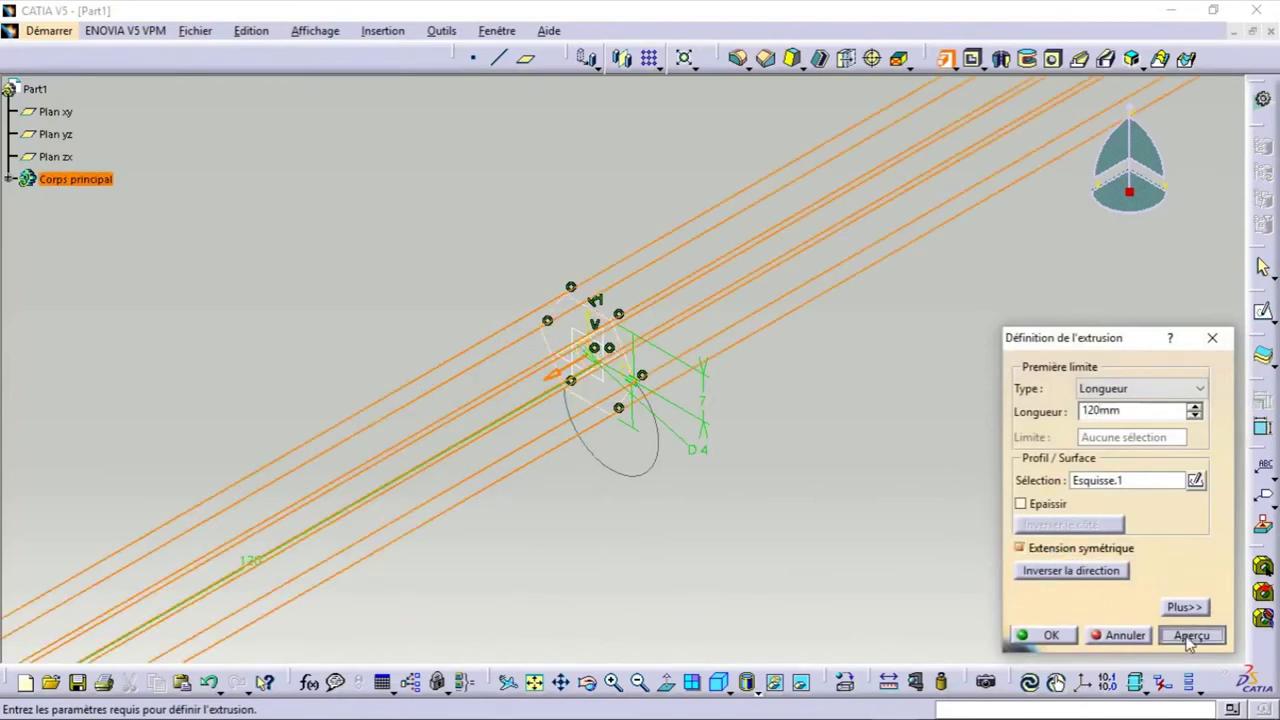
{"action": "left_click", "coordinate": [1189, 636]}
{"action": "left_click", "coordinate": [1050, 636]}
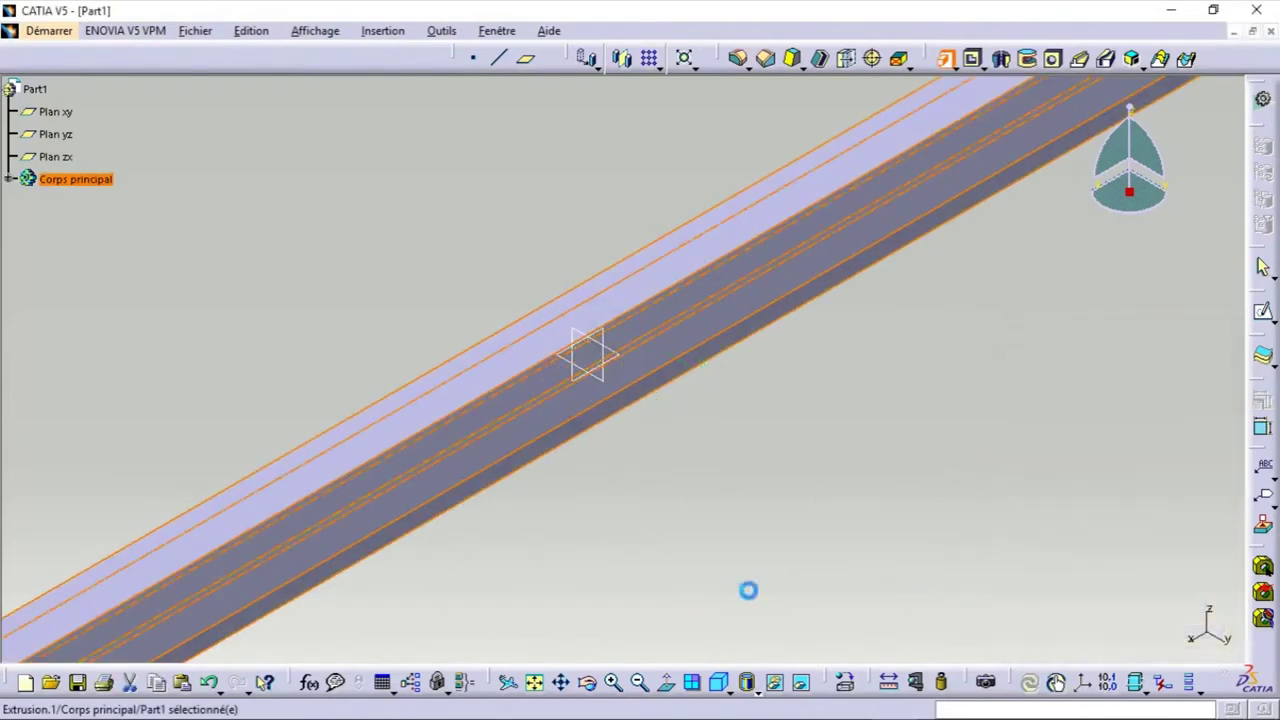
On the zx plane, sketch a closed right triangle about 29 mm long and 11 mm high across the bar's end.
{"action": "left_click", "coordinate": [534, 682]}
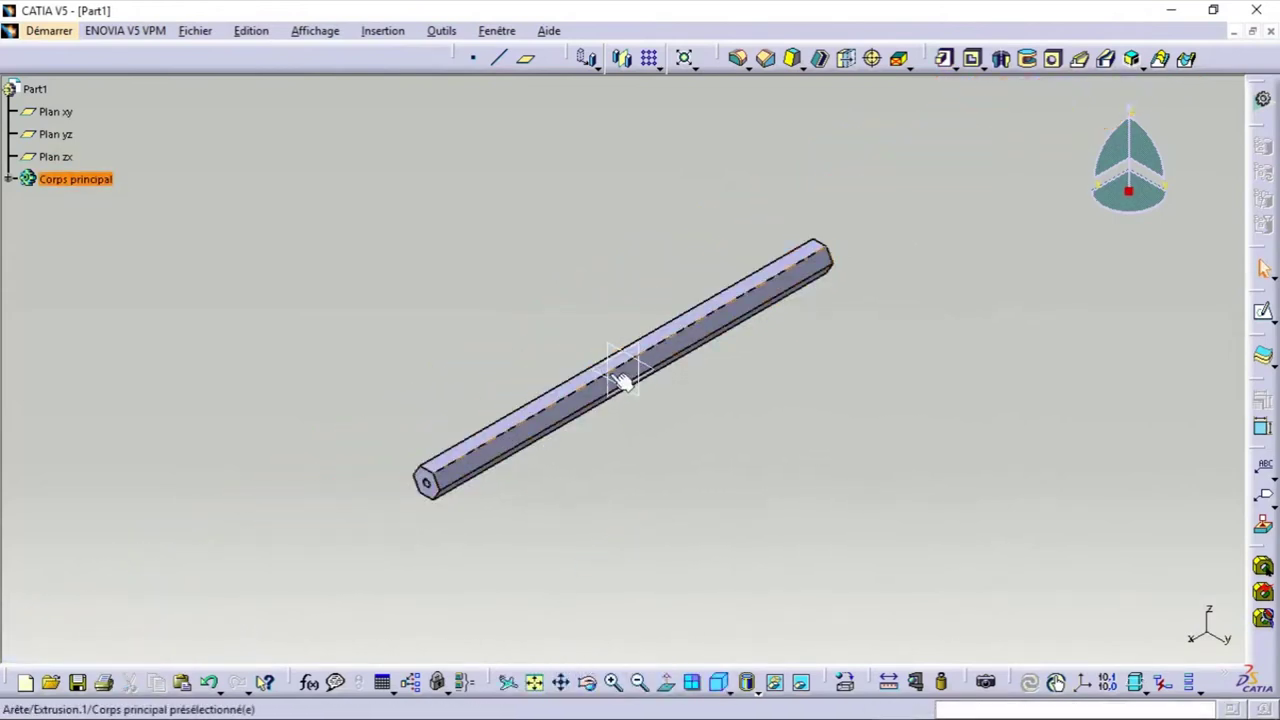
{"action": "left_click", "coordinate": [1263, 308]}
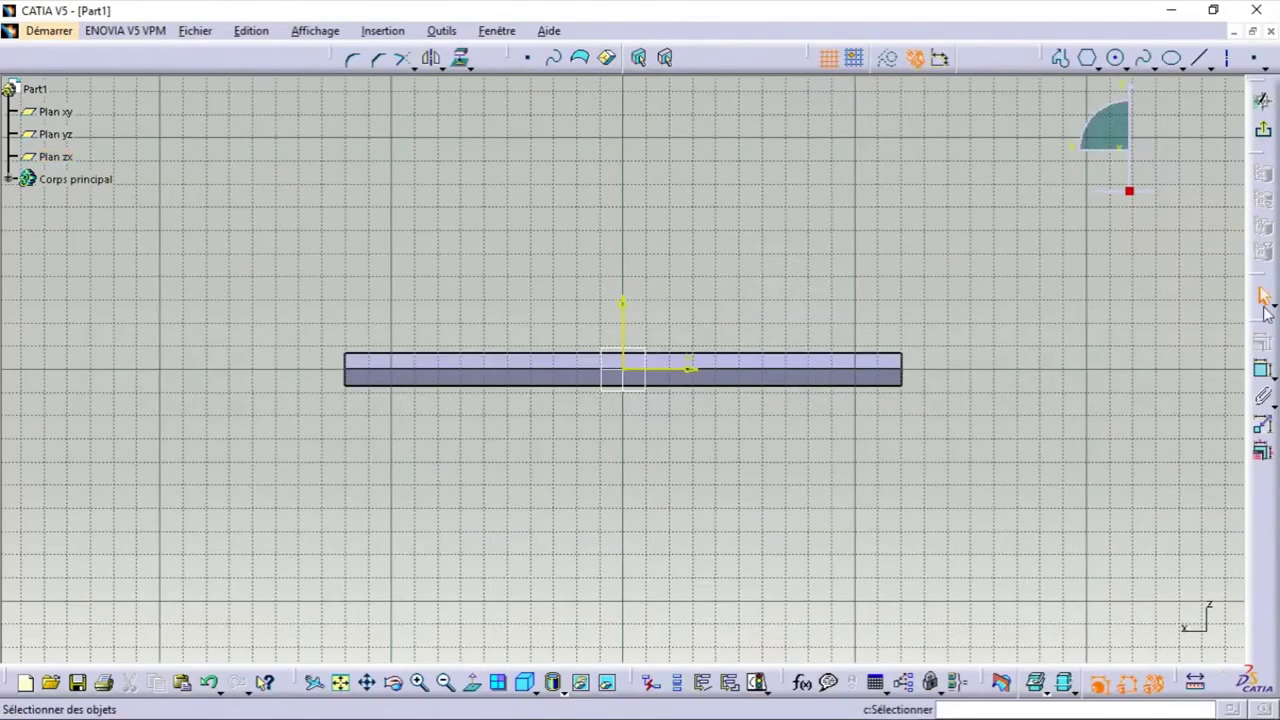
{"action": "left_click", "coordinate": [420, 683]}
{"action": "left_click", "coordinate": [367, 683]}
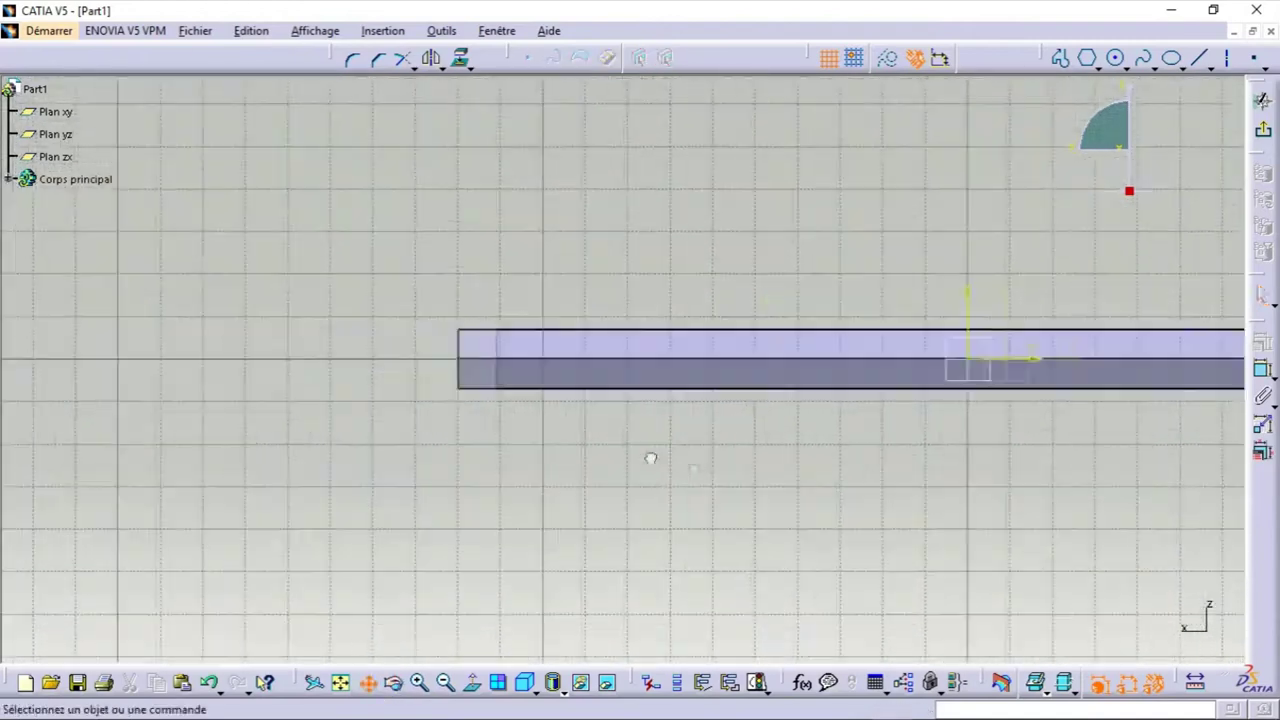
{"action": "left_click", "coordinate": [1061, 57]}
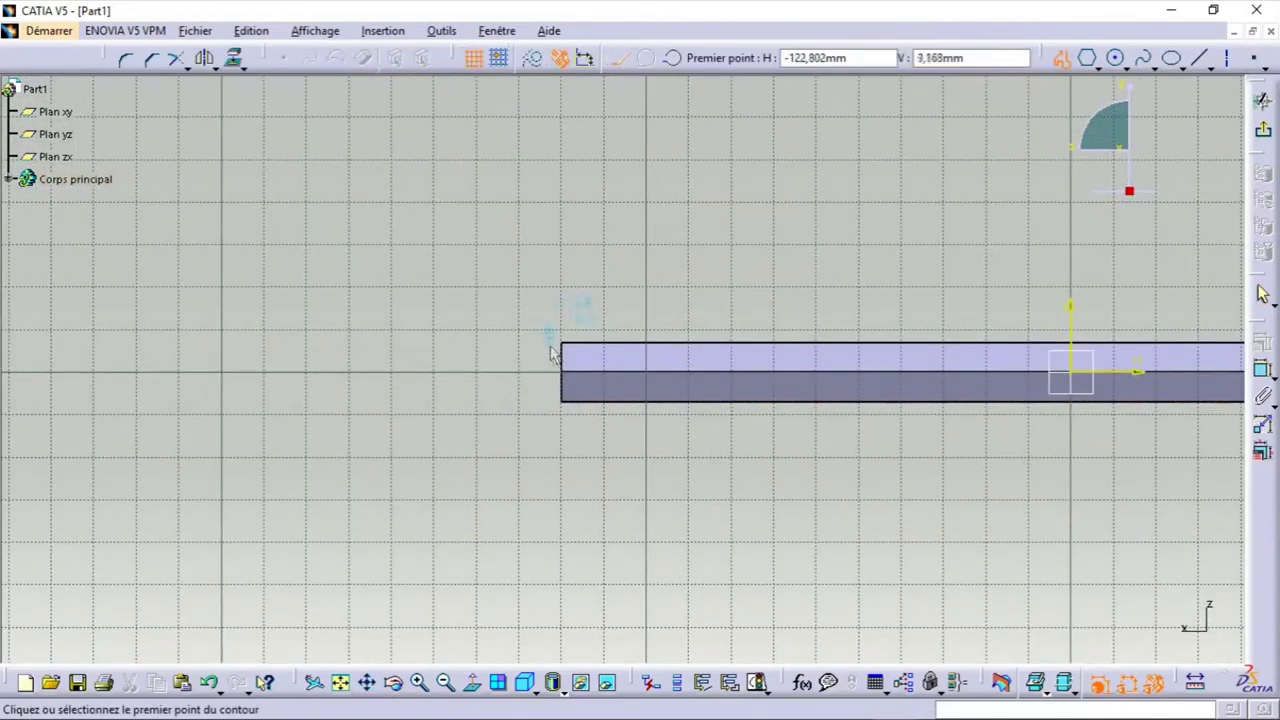
{"action": "left_click", "coordinate": [486, 365]}
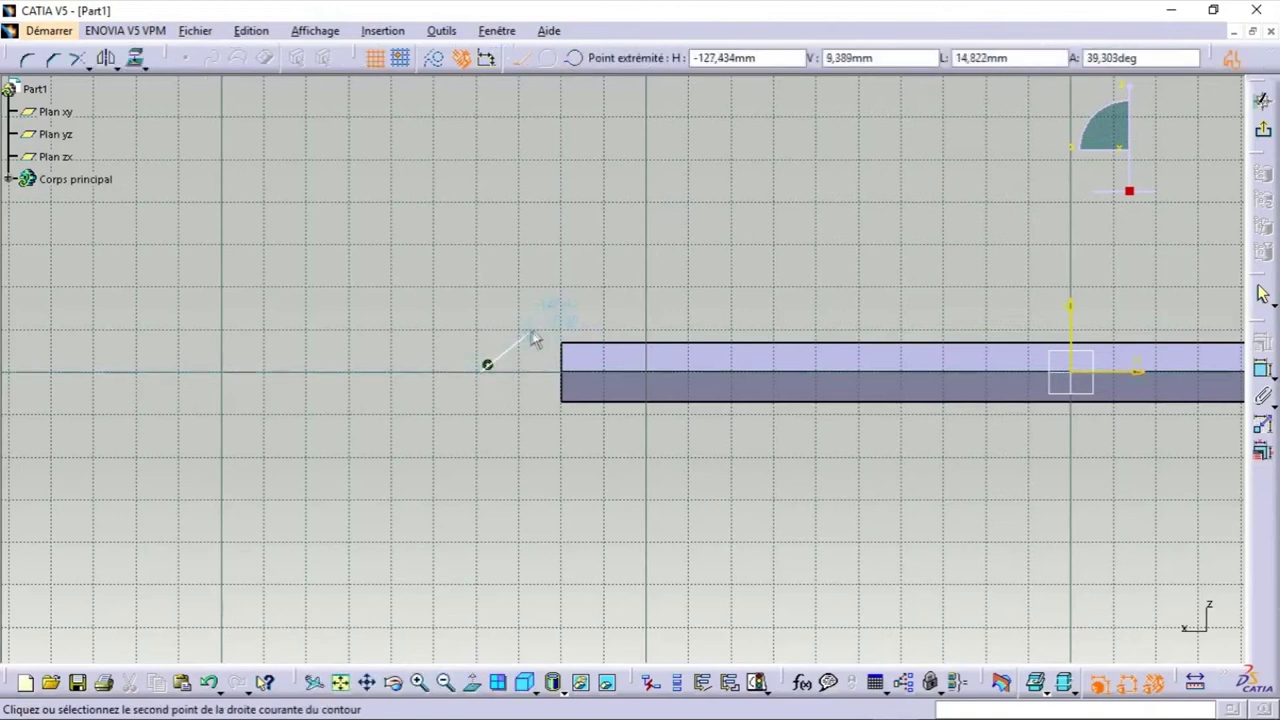
{"action": "left_click", "coordinate": [604, 372]}
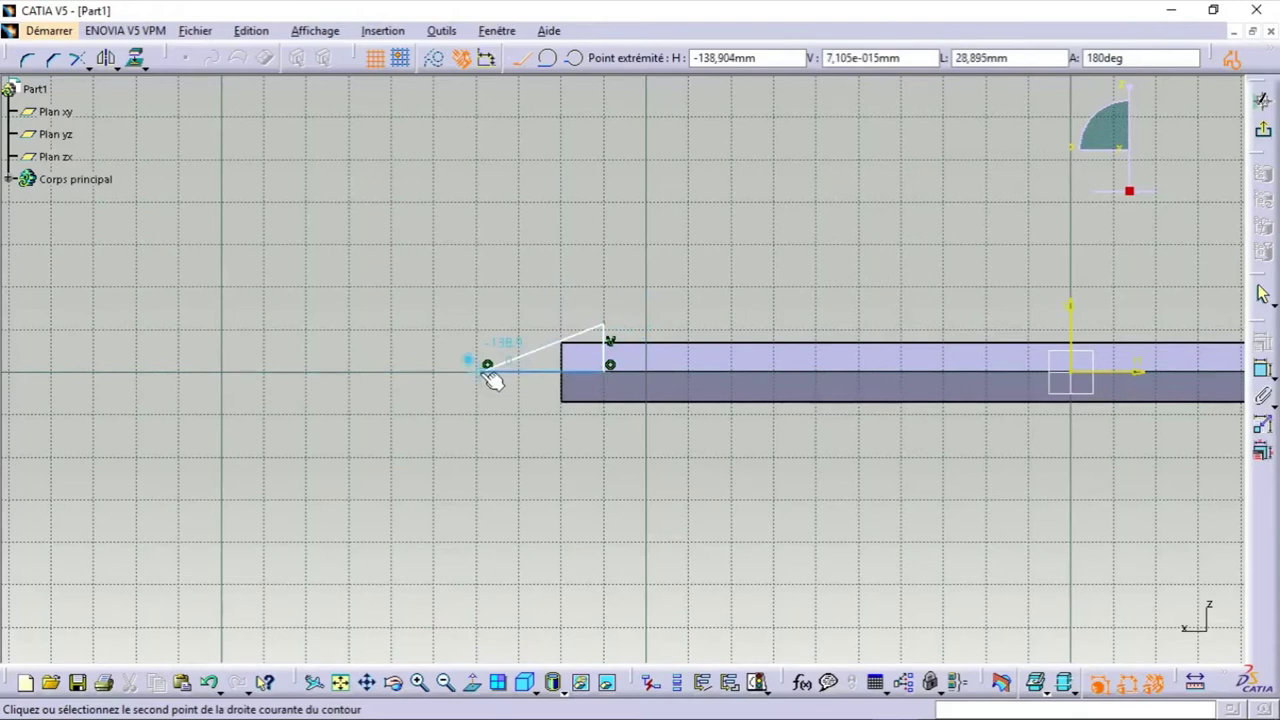
{"action": "left_click", "coordinate": [487, 365]}
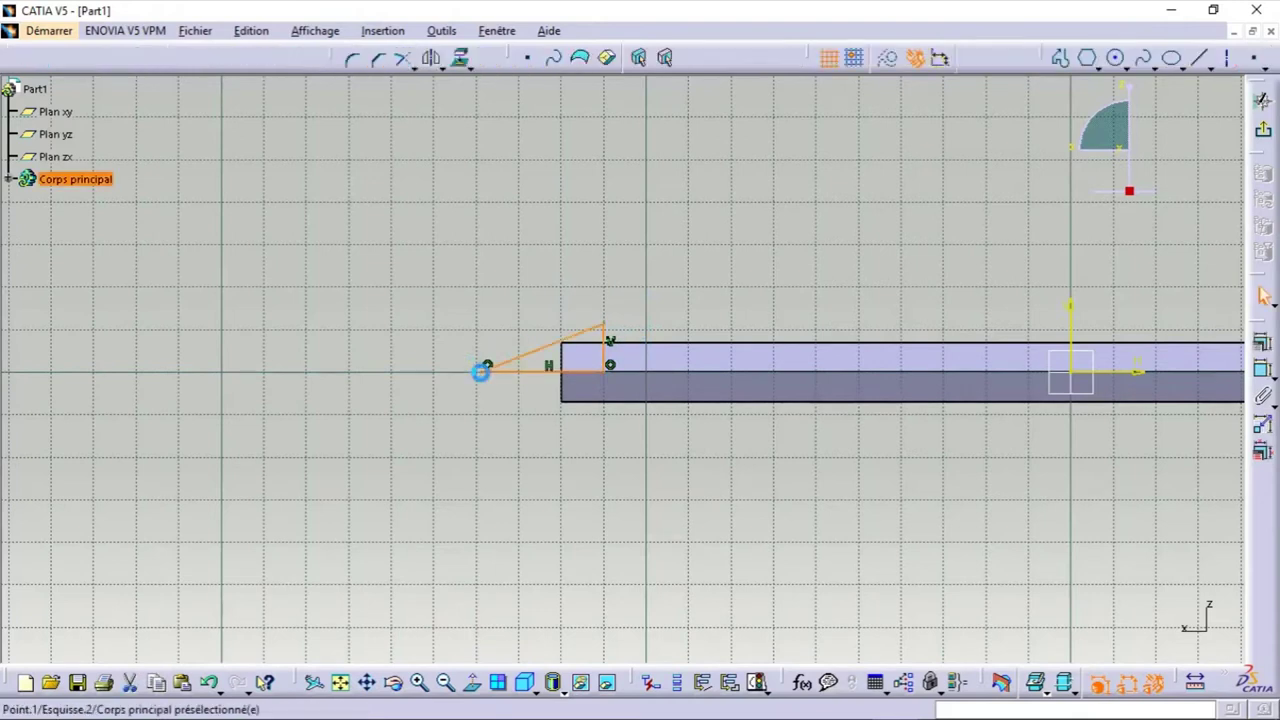
Delete the triangle's vertical and horizontal sides, keeping only the slanted line.
{"action": "left_click", "coordinate": [612, 314]}
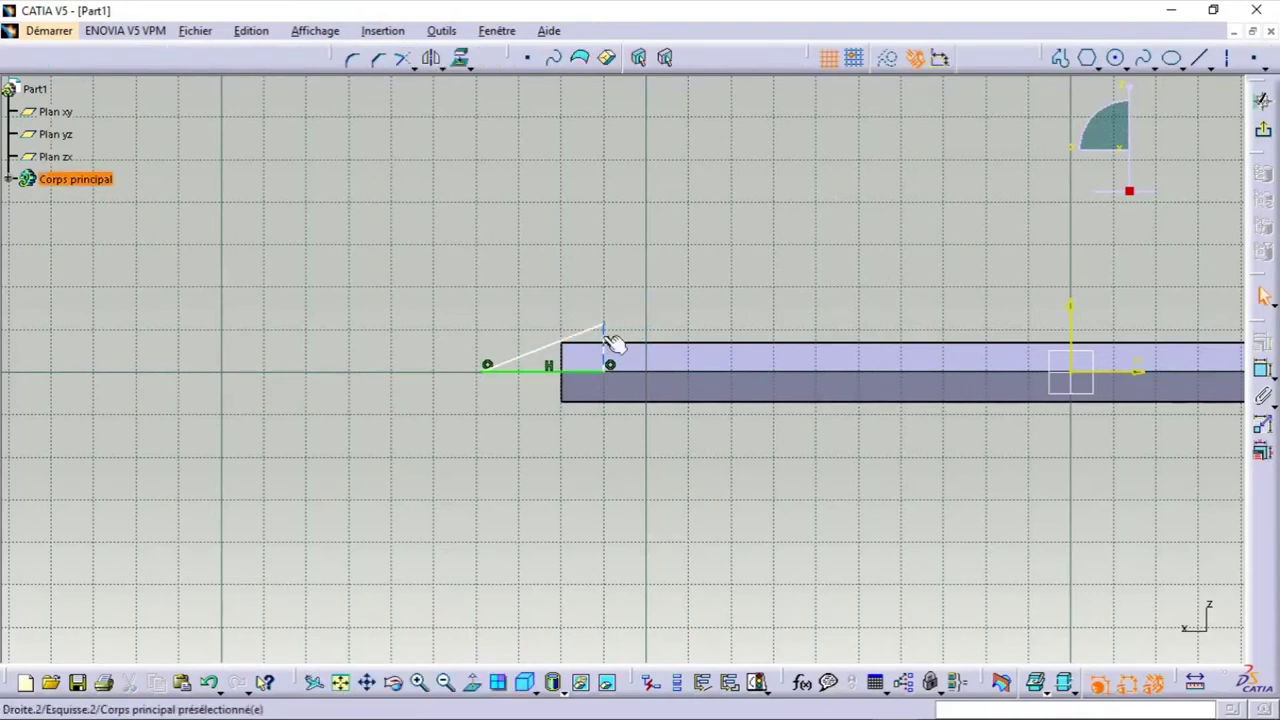
{"action": "left_click", "coordinate": [582, 366], "text": "ctrl"}
{"action": "key", "text": "Delete"}
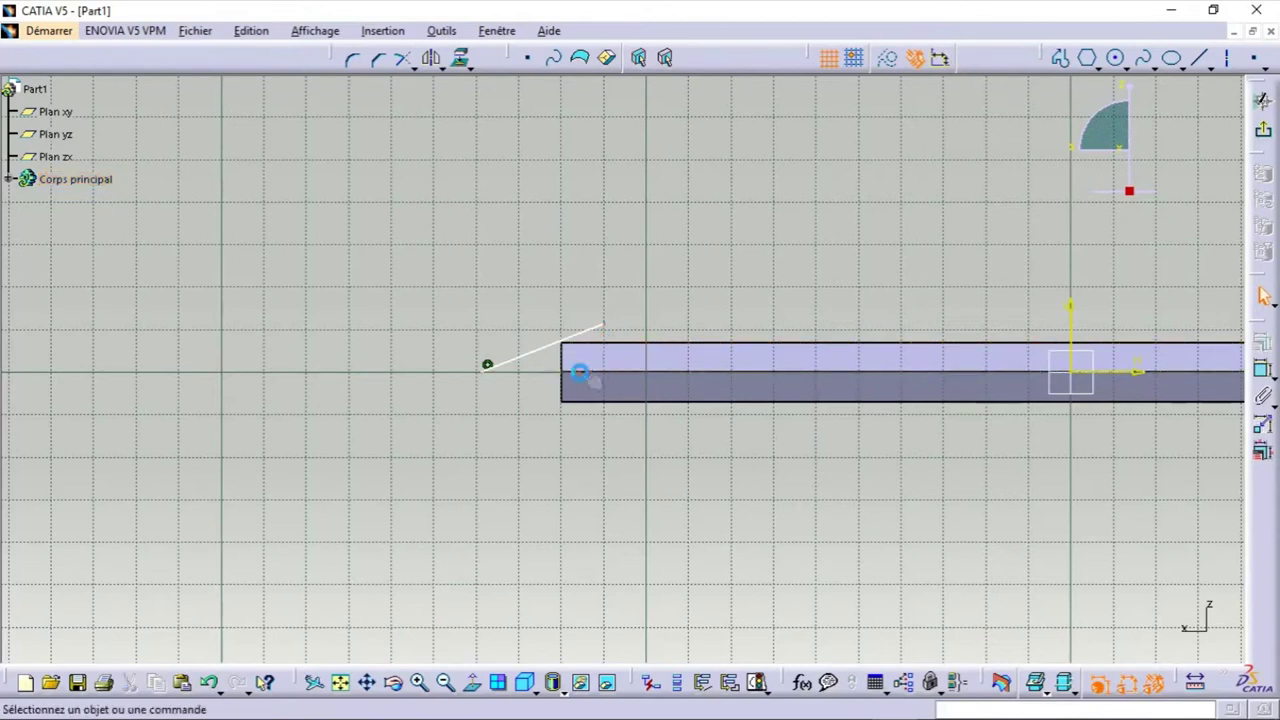
Close the profile above the slanted line with a horizontal line about 29 mm long and a vertical line to its lower end.
{"action": "left_click", "coordinate": [1060, 57]}
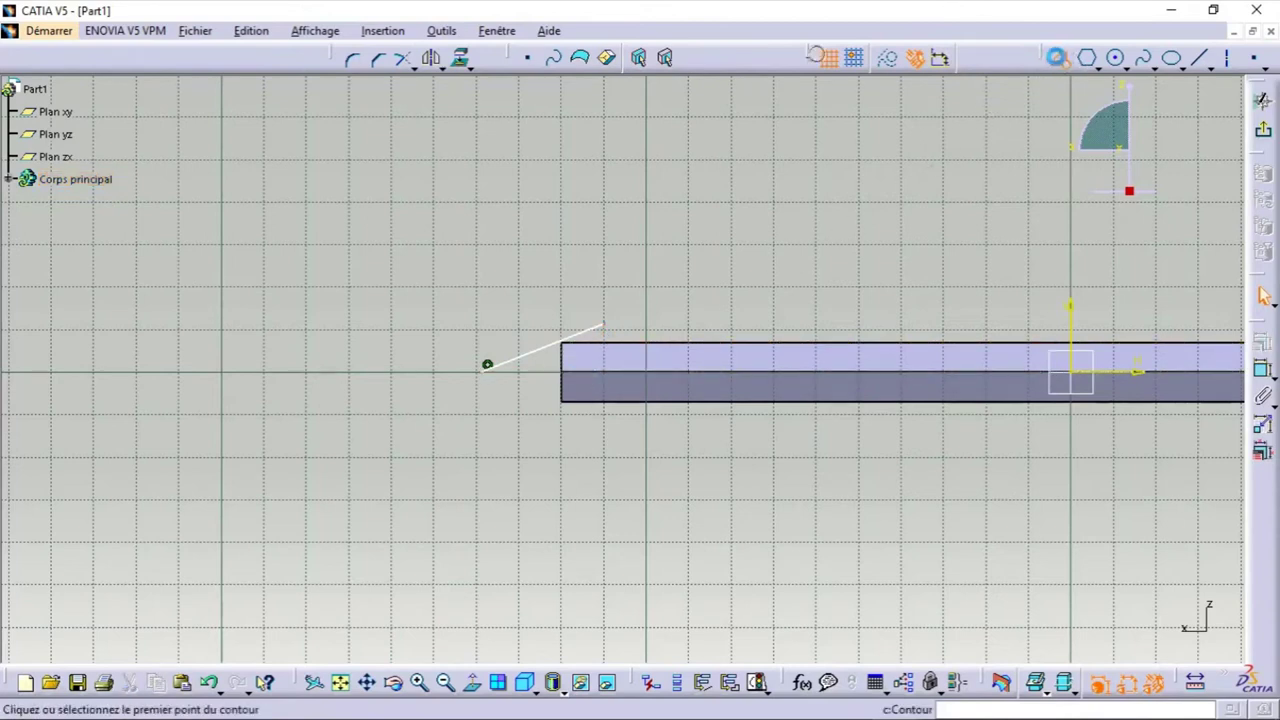
{"action": "left_click", "coordinate": [602, 324]}
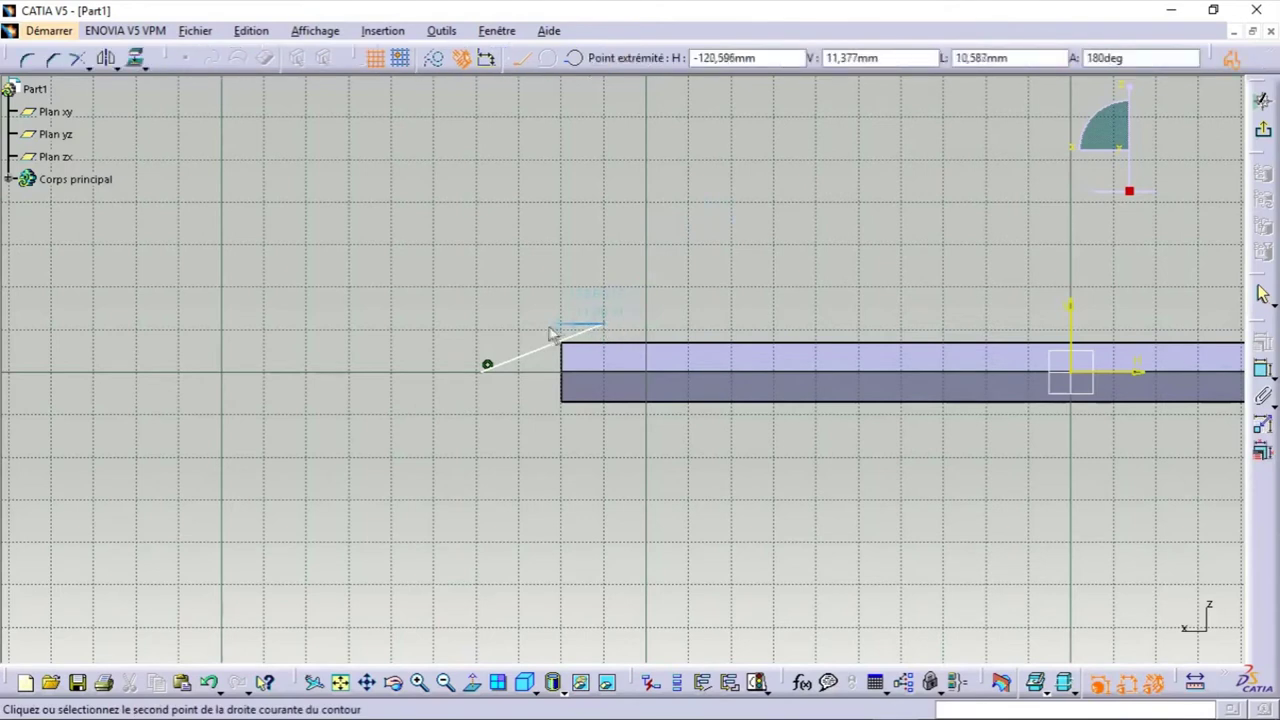
{"action": "left_click", "coordinate": [480, 324]}
{"action": "left_click", "coordinate": [487, 364]}
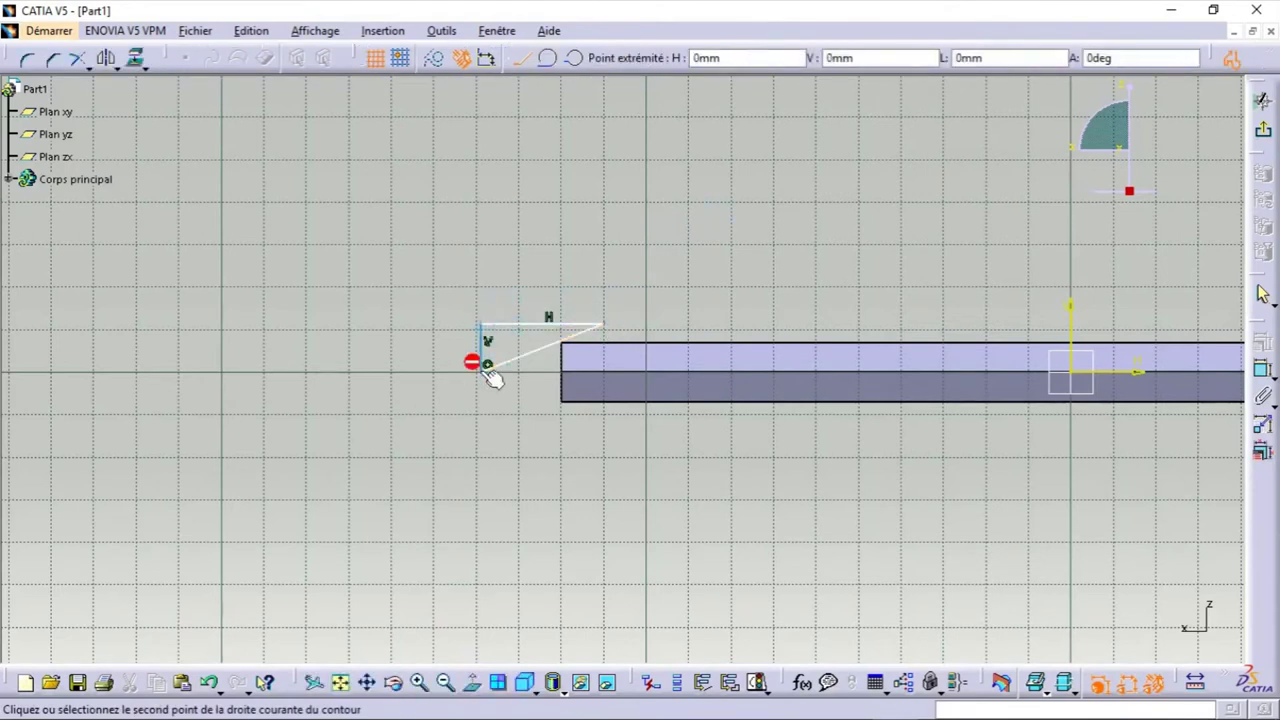
{"action": "key", "text": "Escape"}
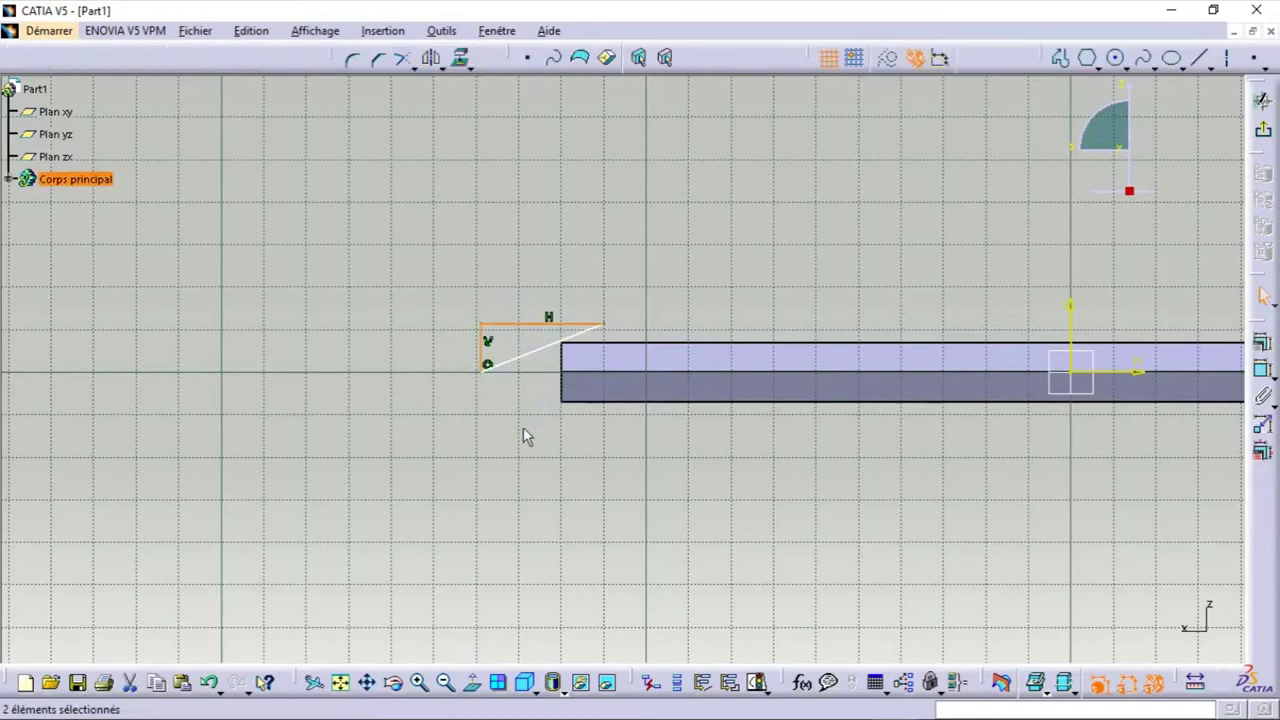
Move the triangle's lower corner towards the bar and constrain its vertical side coincident with the bar's end edge.
{"action": "left_click_drag", "start_coordinate": [480, 371], "coordinate": [514, 377]}
{"action": "left_click", "coordinate": [572, 370]}
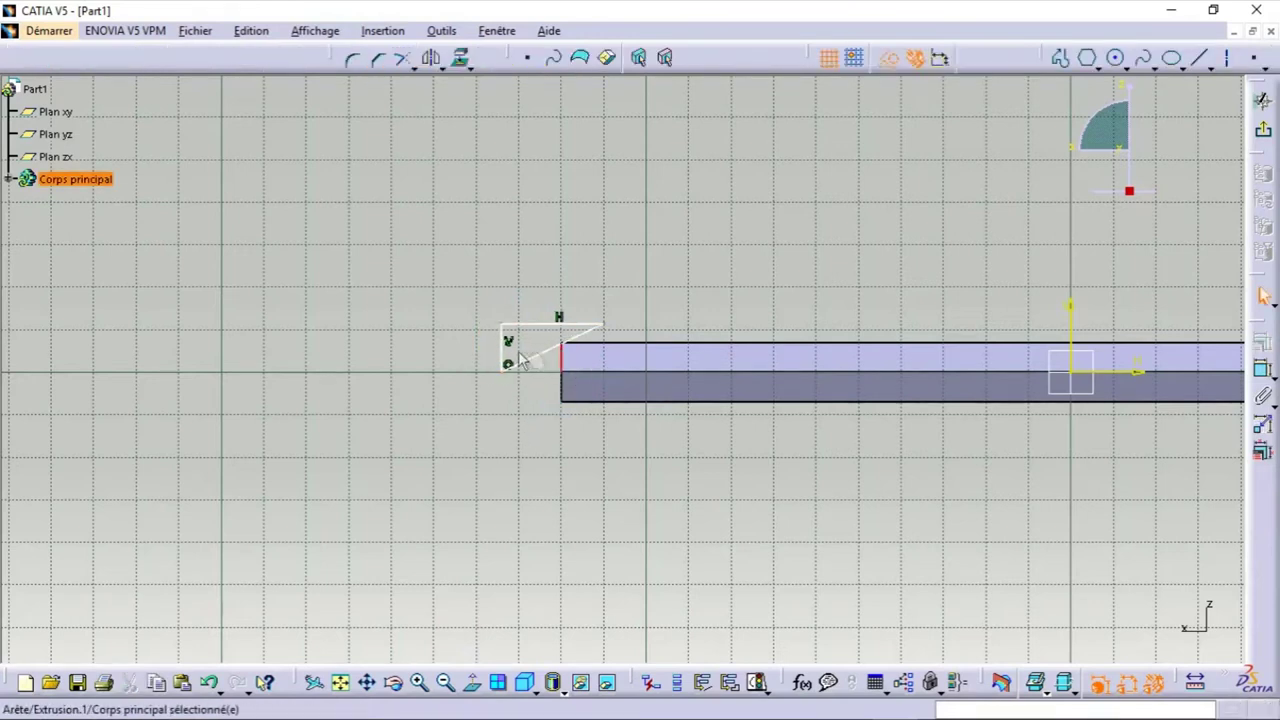
{"action": "left_click", "coordinate": [508, 343], "text": "ctrl"}
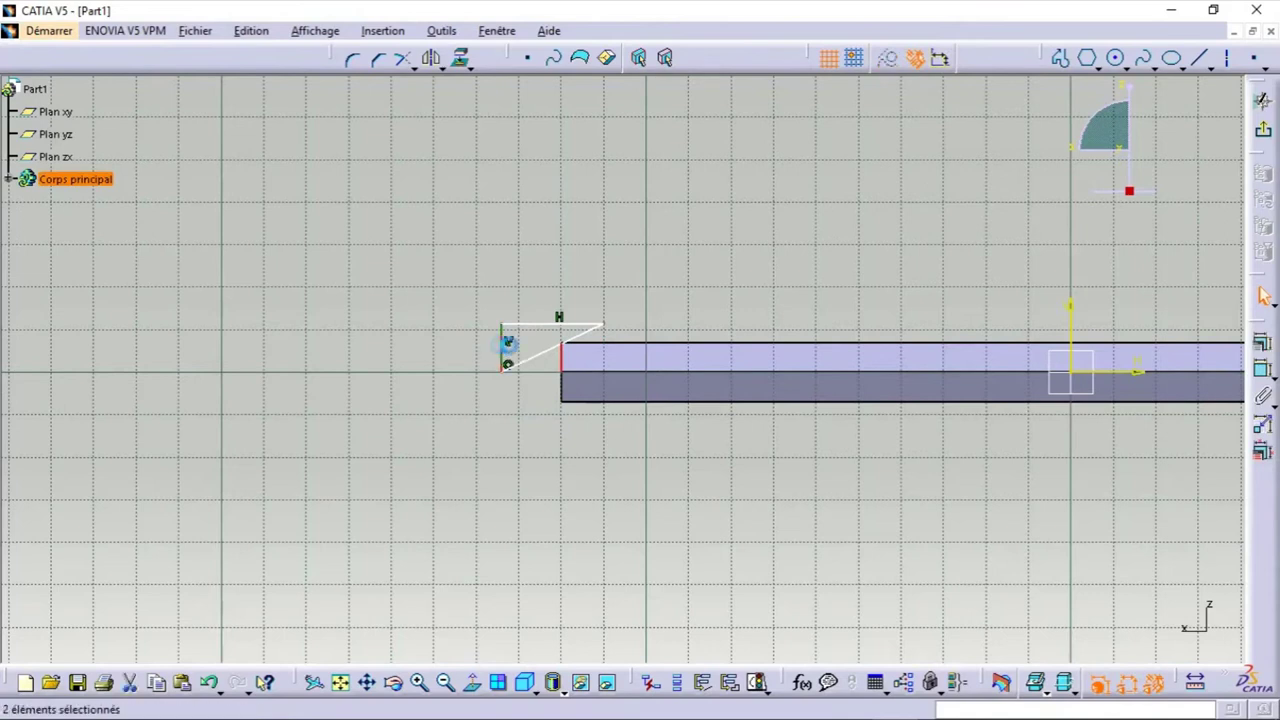
{"action": "left_click", "coordinate": [1262, 341]}
{"action": "left_click", "coordinate": [1128, 453]}
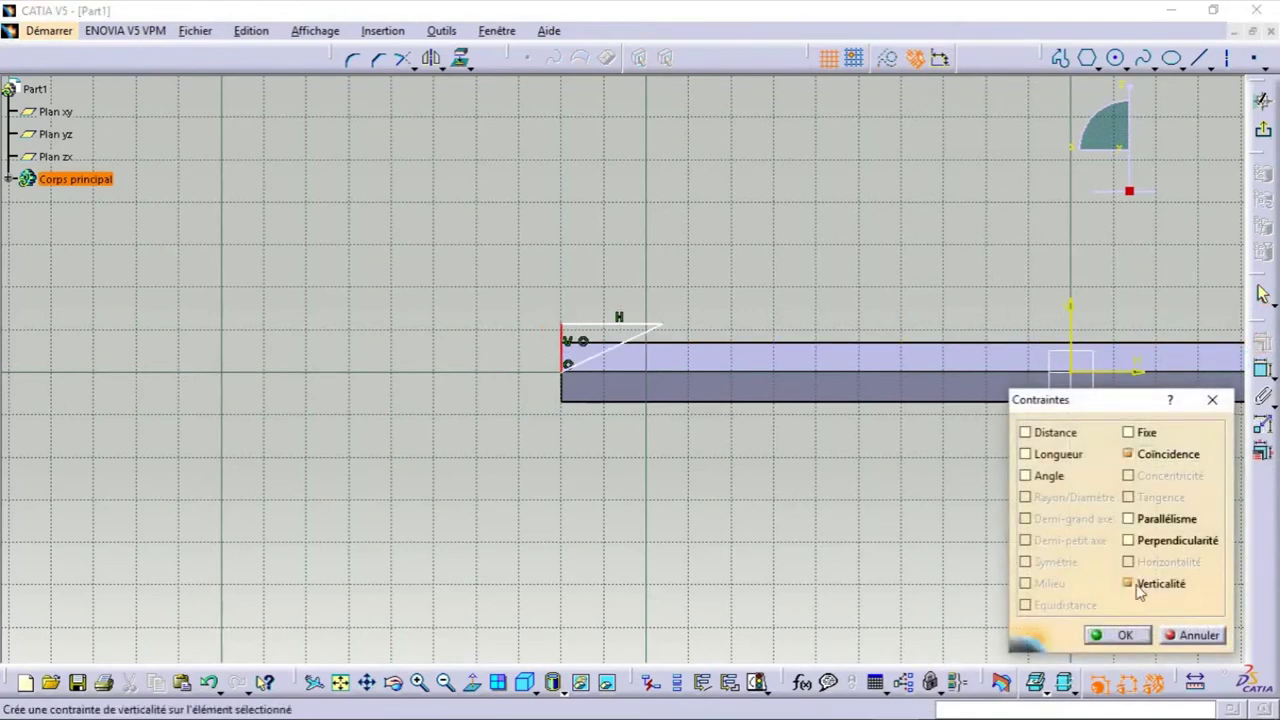
{"action": "left_click", "coordinate": [1118, 635]}
Dimension the triangle's horizontal side from the horizontal axis and set the distance to 10 mm.
{"action": "left_click", "coordinate": [645, 324]}
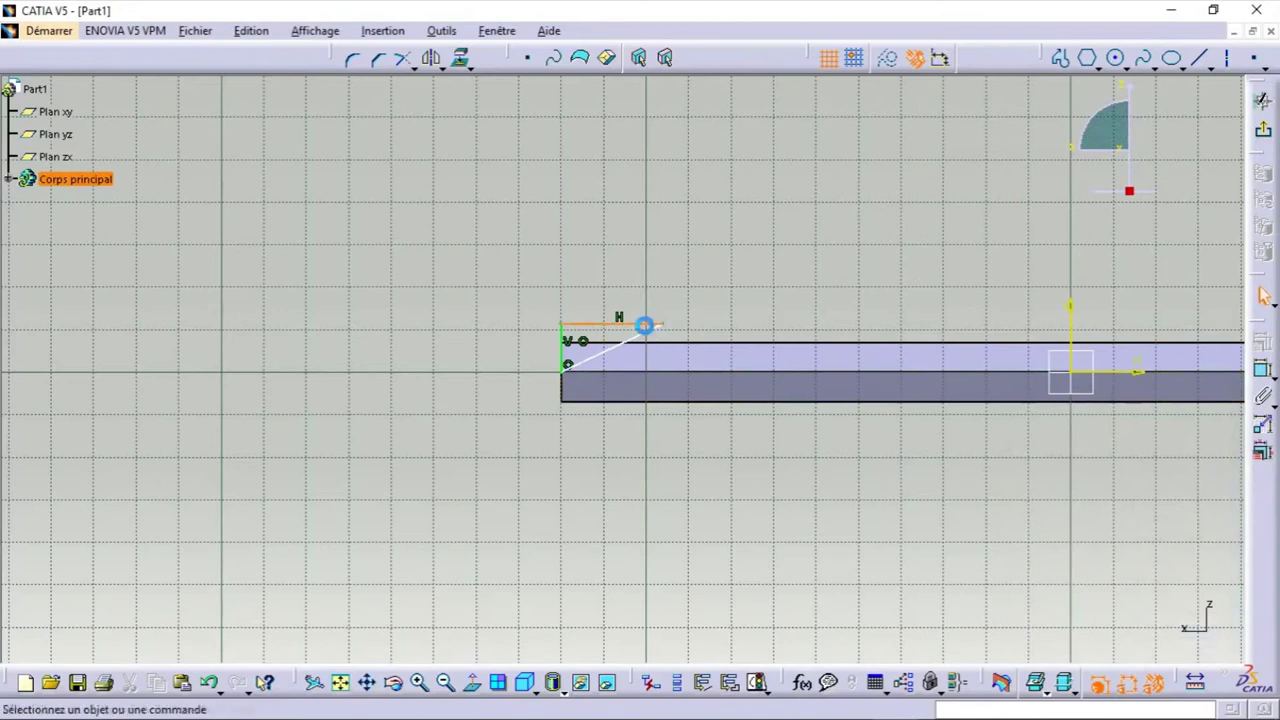
{"action": "left_click", "coordinate": [1141, 372], "text": "ctrl"}
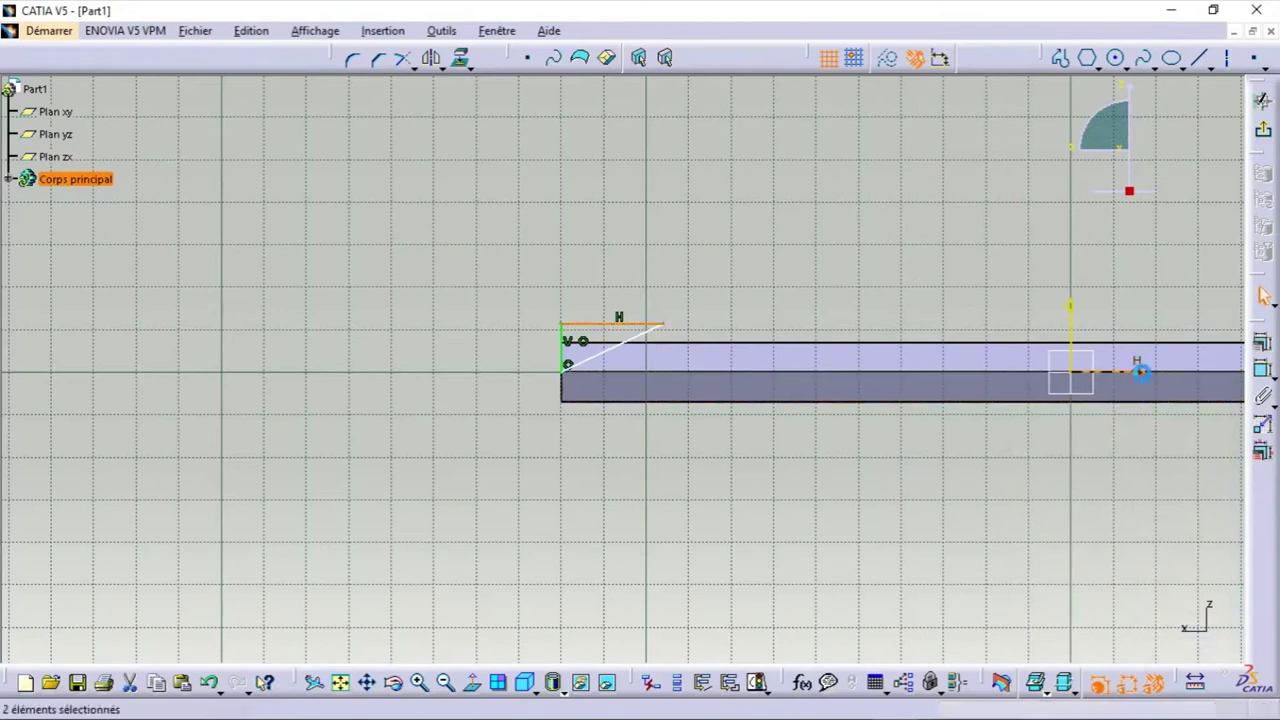
{"action": "left_click", "coordinate": [1262, 368]}
{"action": "left_click", "coordinate": [481, 365]}
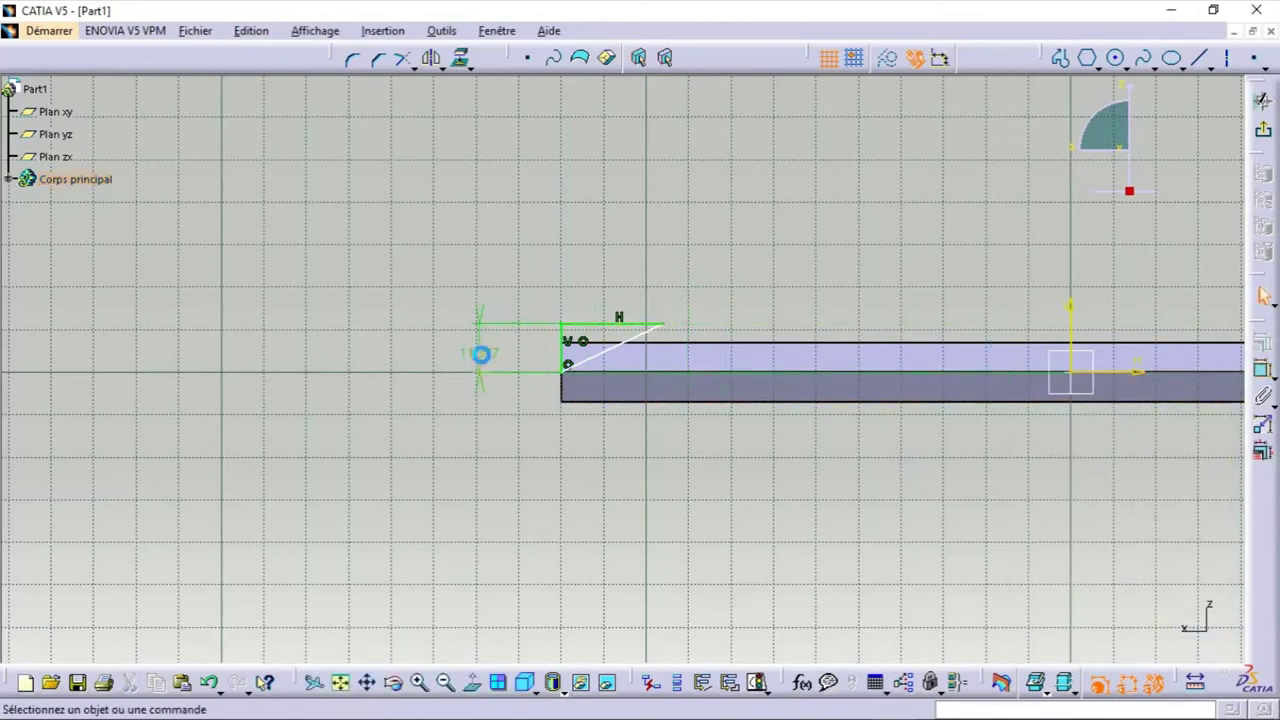
{"action": "double_click", "coordinate": [481, 354]}
{"action": "type", "text": "1"}
{"action": "key", "text": "Return"}
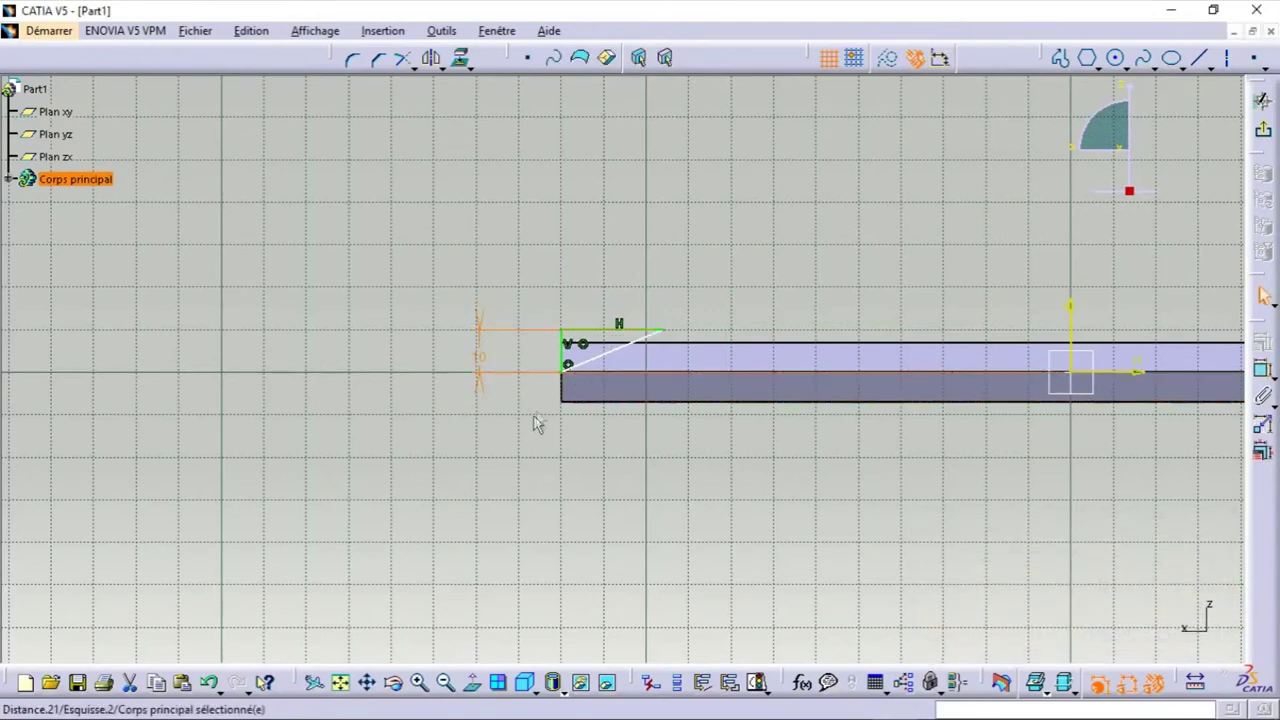
Dimension the angle between the slanted line and the horizontal axis and set it to 20°.
{"action": "left_click", "coordinate": [600, 348]}
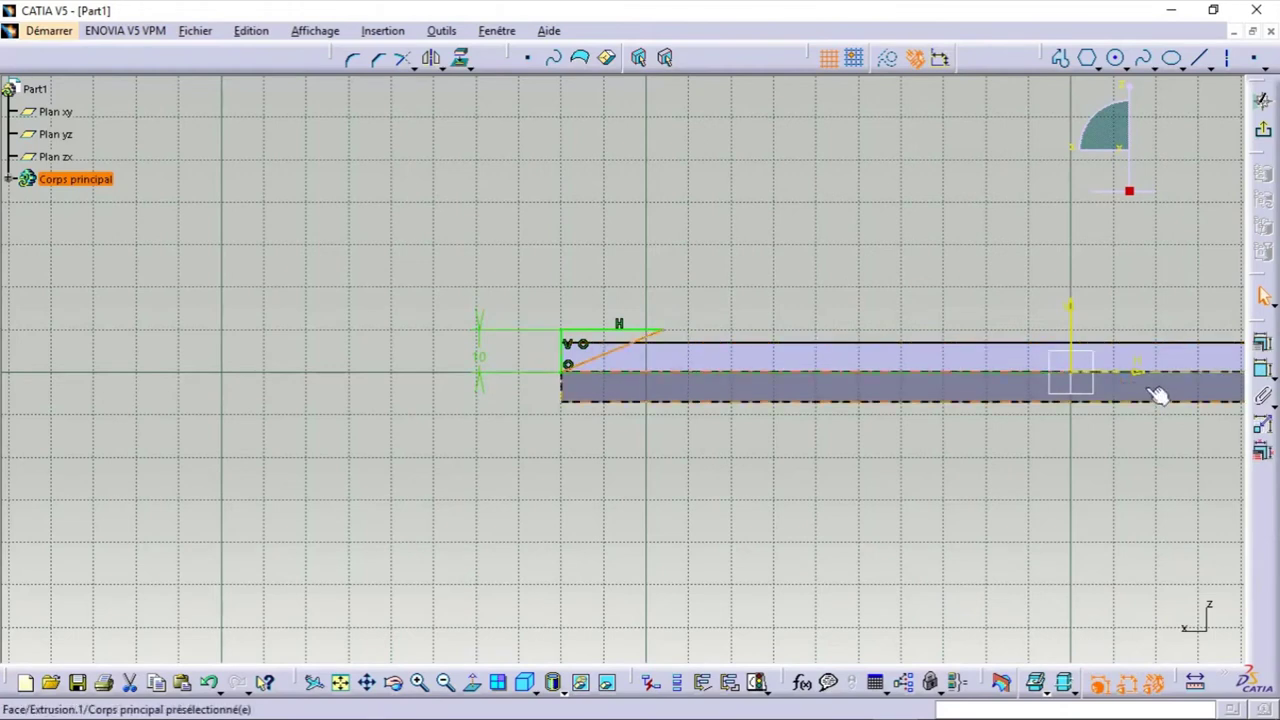
{"action": "left_click", "coordinate": [1263, 369]}
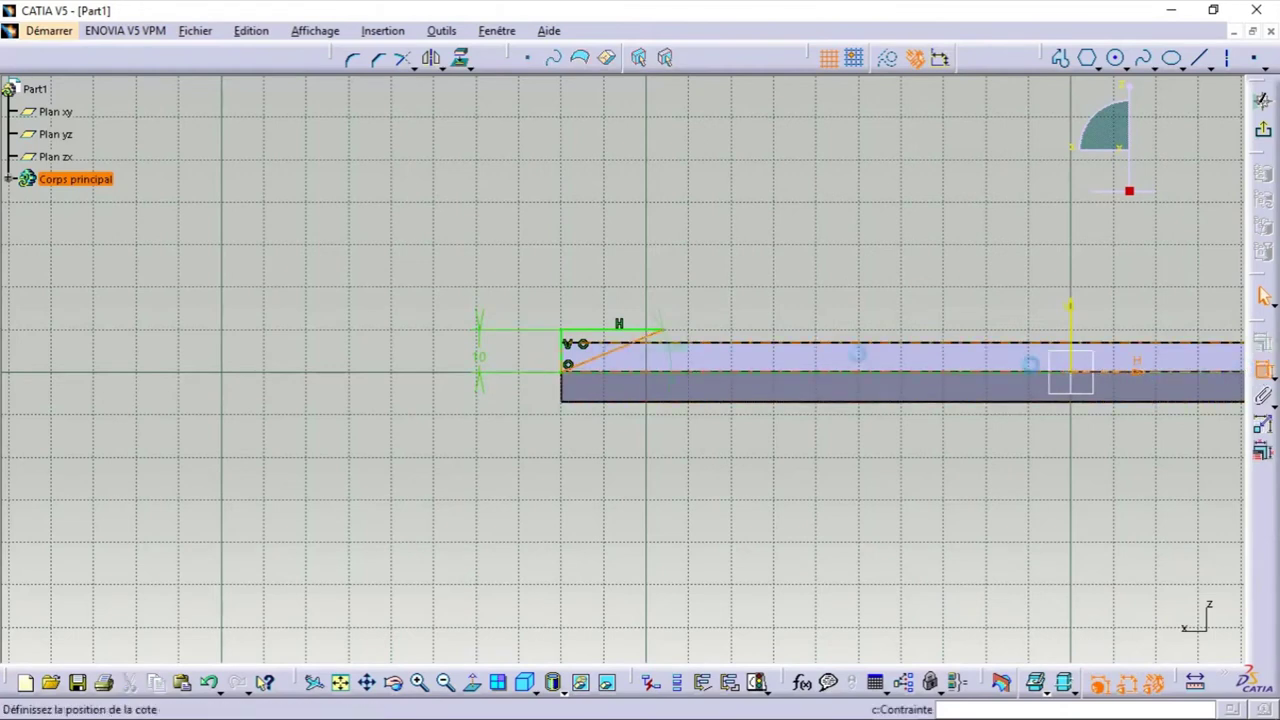
{"action": "left_click", "coordinate": [813, 313]}
{"action": "double_click", "coordinate": [815, 309]}
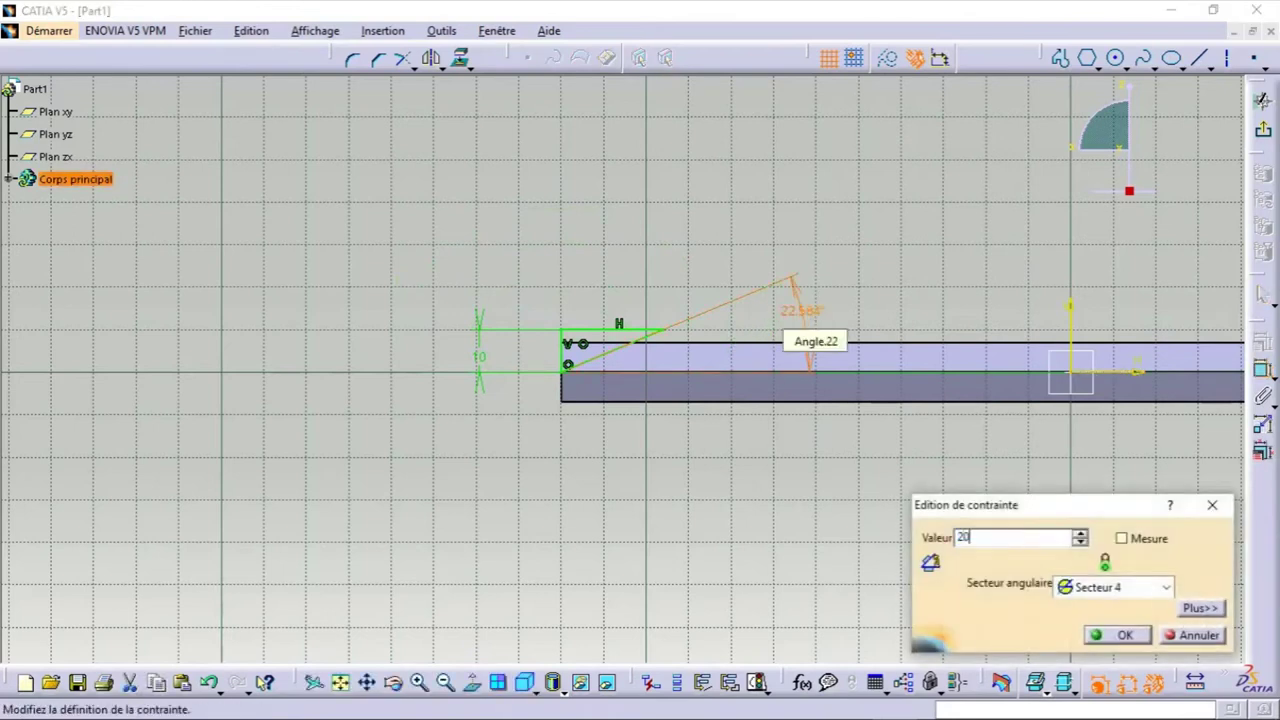
{"action": "key", "text": "Return"}
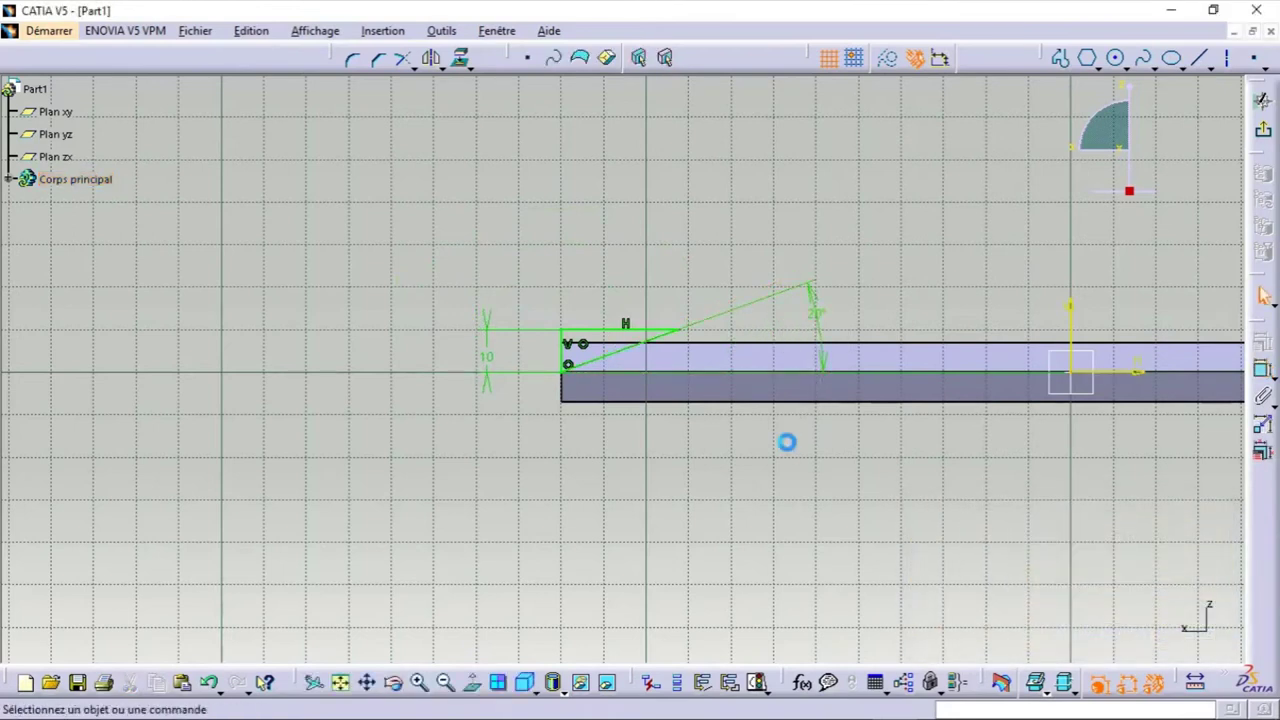
Draw a horizontal sketch axis along the bar's centreline, running past its end, and finish the sketch.
{"action": "left_click", "coordinate": [1199, 57]}
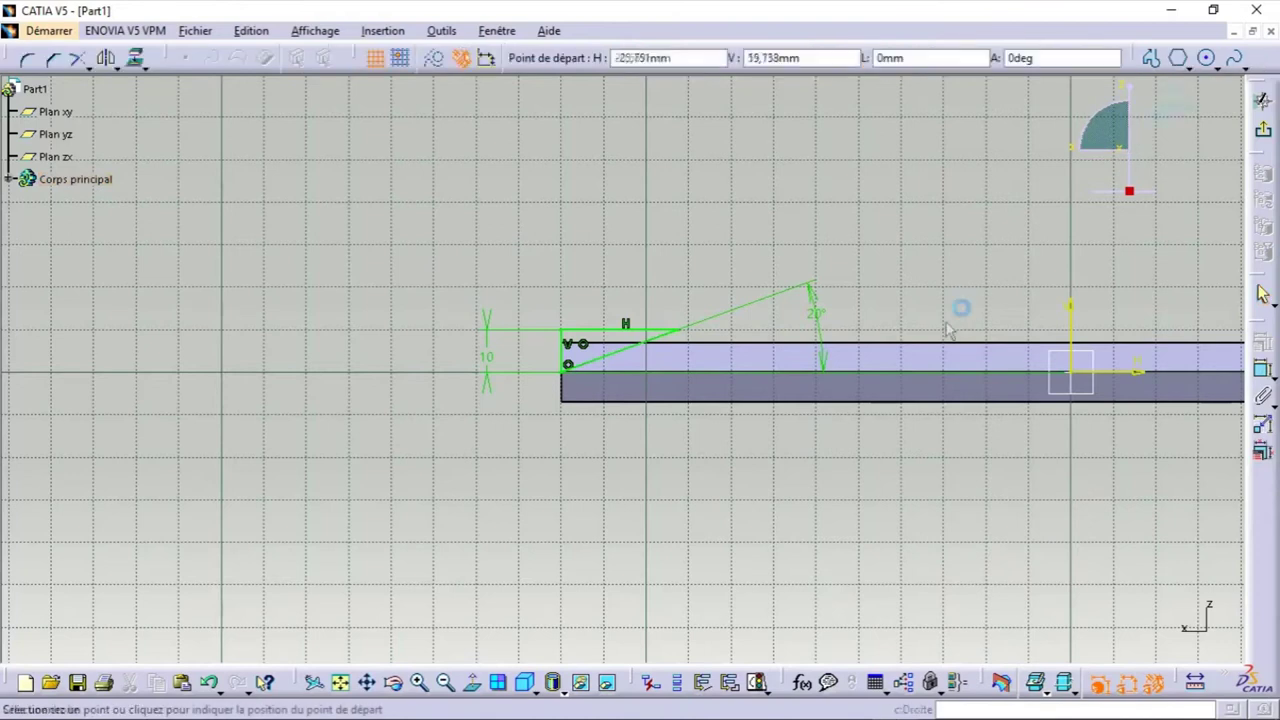
{"action": "left_click", "coordinate": [940, 383]}
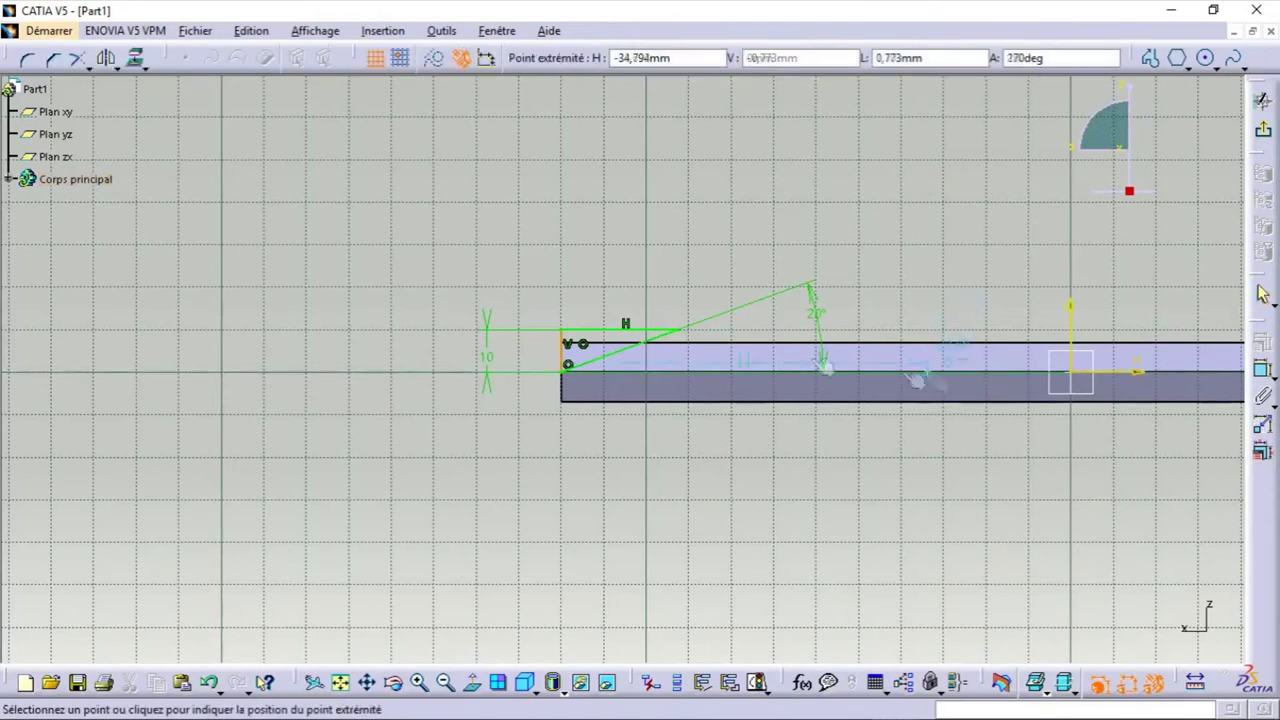
{"action": "left_click", "coordinate": [431, 376]}
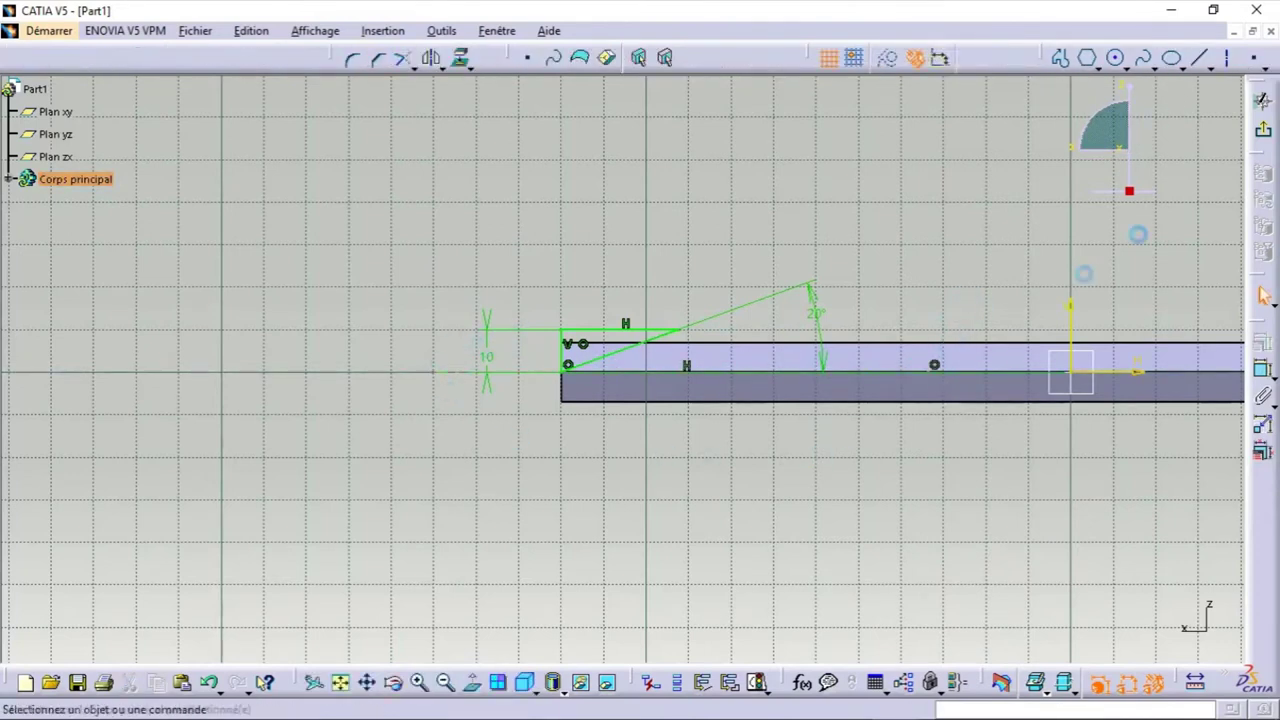
{"action": "left_click", "coordinate": [1261, 131]}
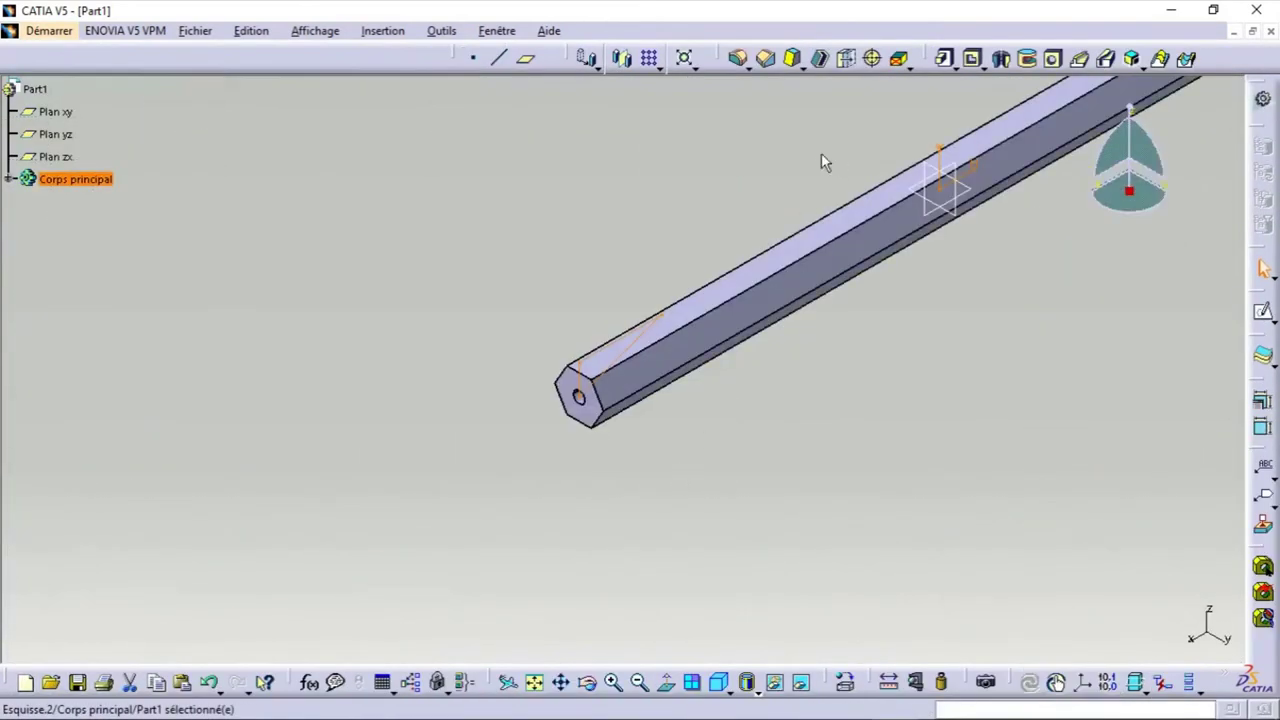
Cut a 360° groove with the triangular profile around the sketch axis to shape the pencil's conical tip.
{"action": "left_click", "coordinate": [1029, 61]}
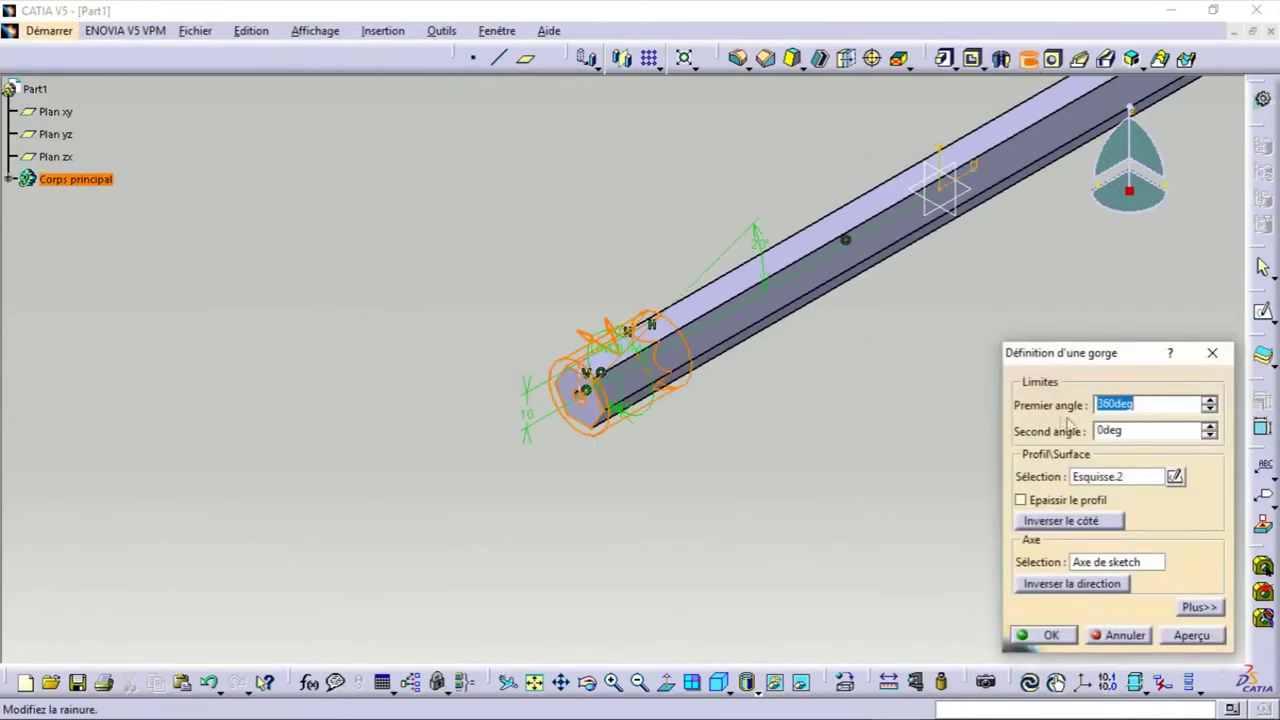
{"action": "left_click", "coordinate": [1190, 636]}
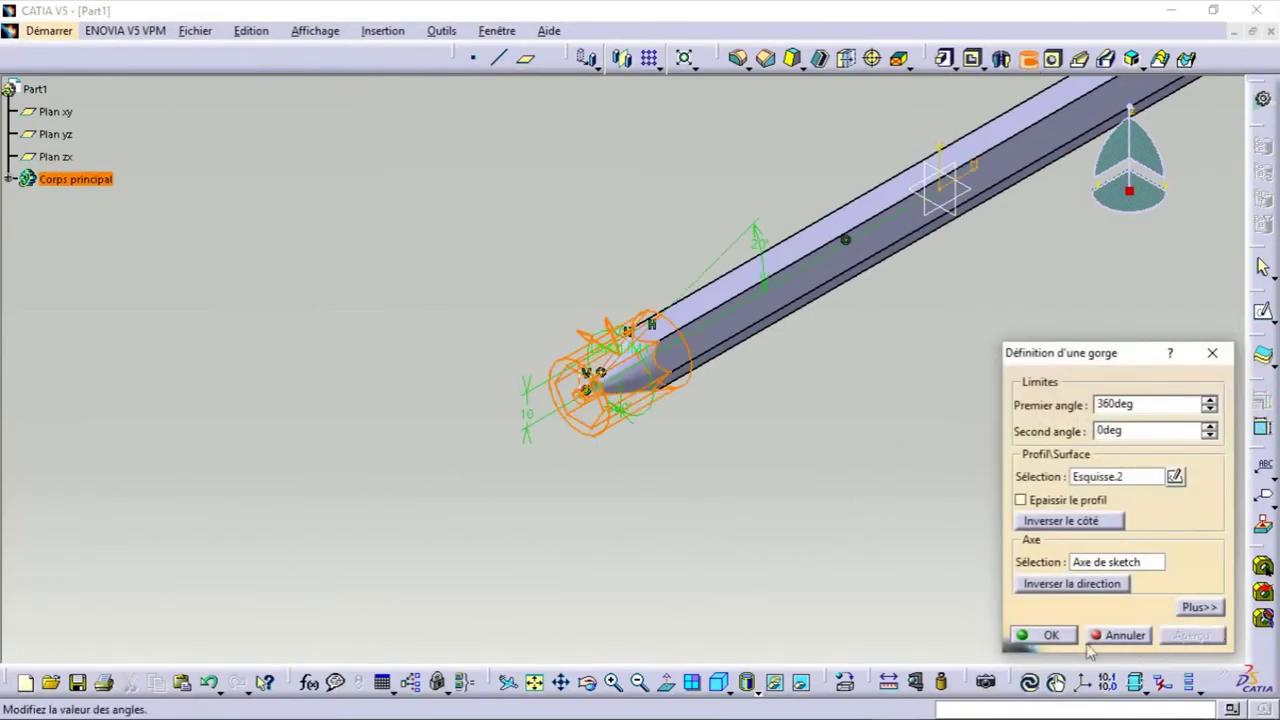
{"action": "left_click", "coordinate": [1050, 634]}
{"action": "left_click", "coordinate": [877, 543]}
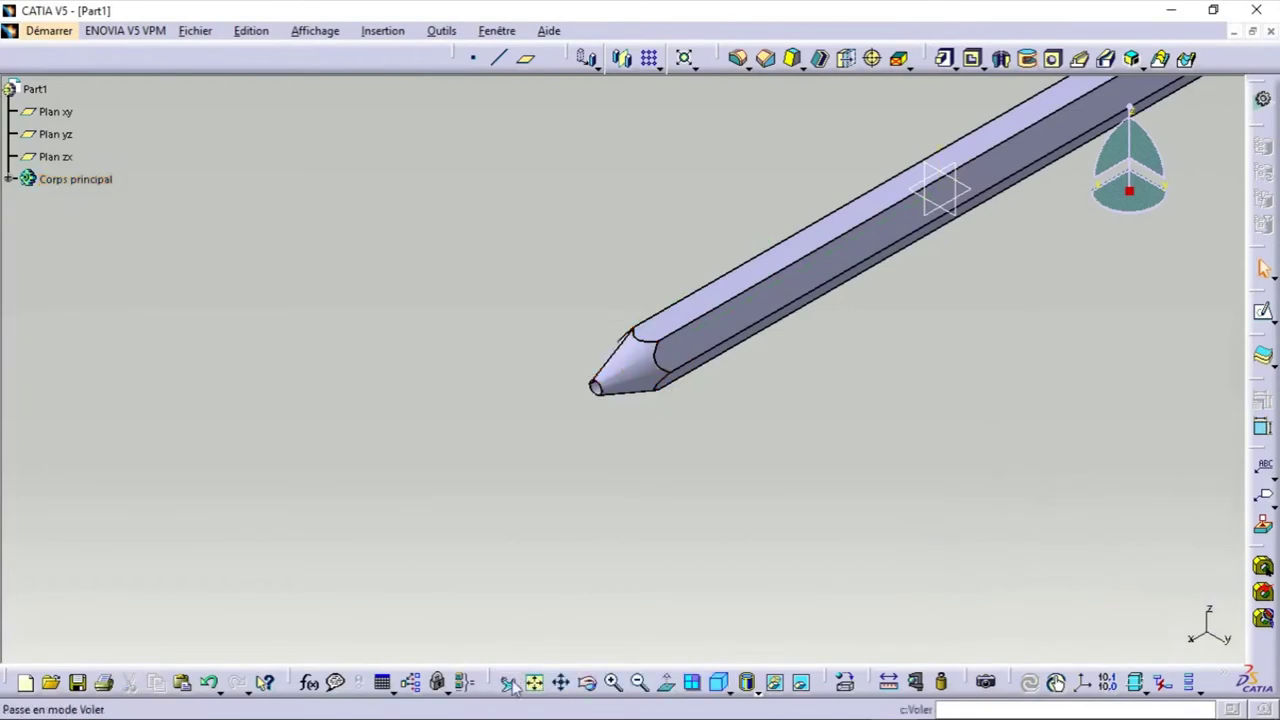
Rename the main body to CORPS in its properties.
{"action": "left_click", "coordinate": [589, 684]}
{"action": "mouse_move", "coordinate": [600, 560]}
{"action": "left_mouse_down"}
{"action": "mouse_move", "coordinate": [470, 403]}
{"action": "mouse_move", "coordinate": [789, 238]}
{"action": "mouse_move", "coordinate": [846, 342]}
{"action": "mouse_move", "coordinate": [731, 537]}
{"action": "left_mouse_up"}
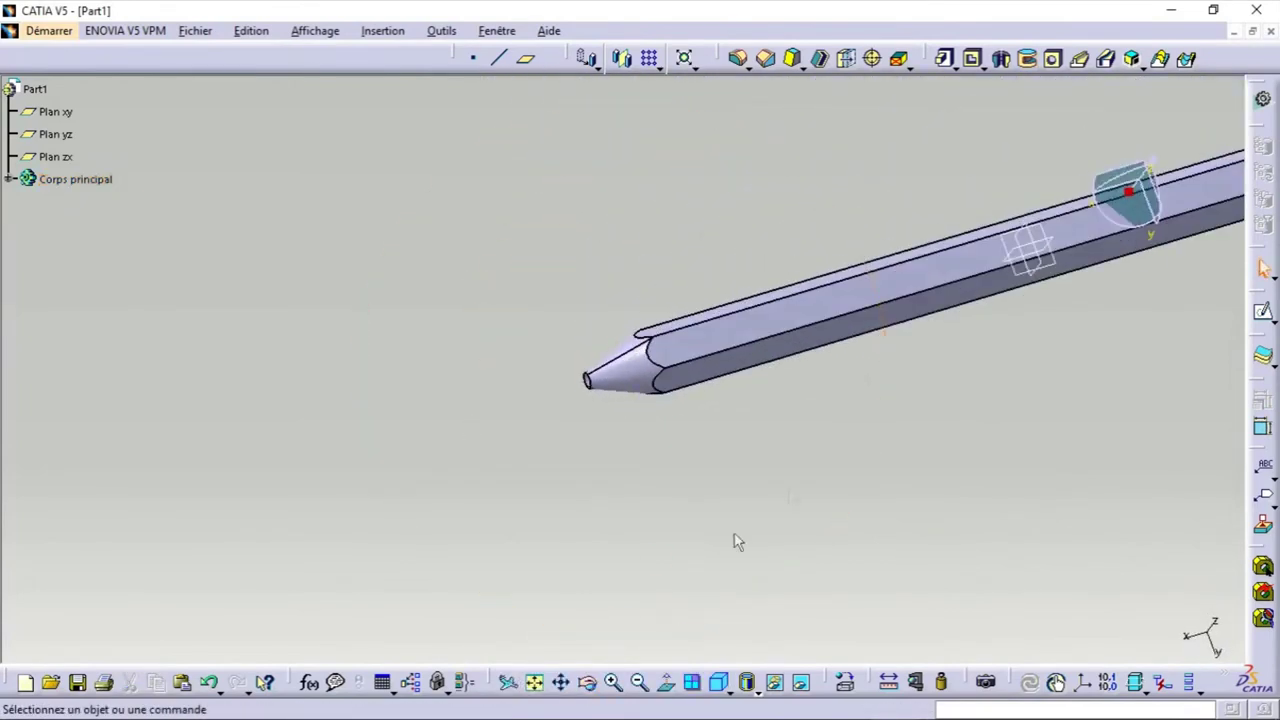
{"action": "left_click", "coordinate": [537, 684]}
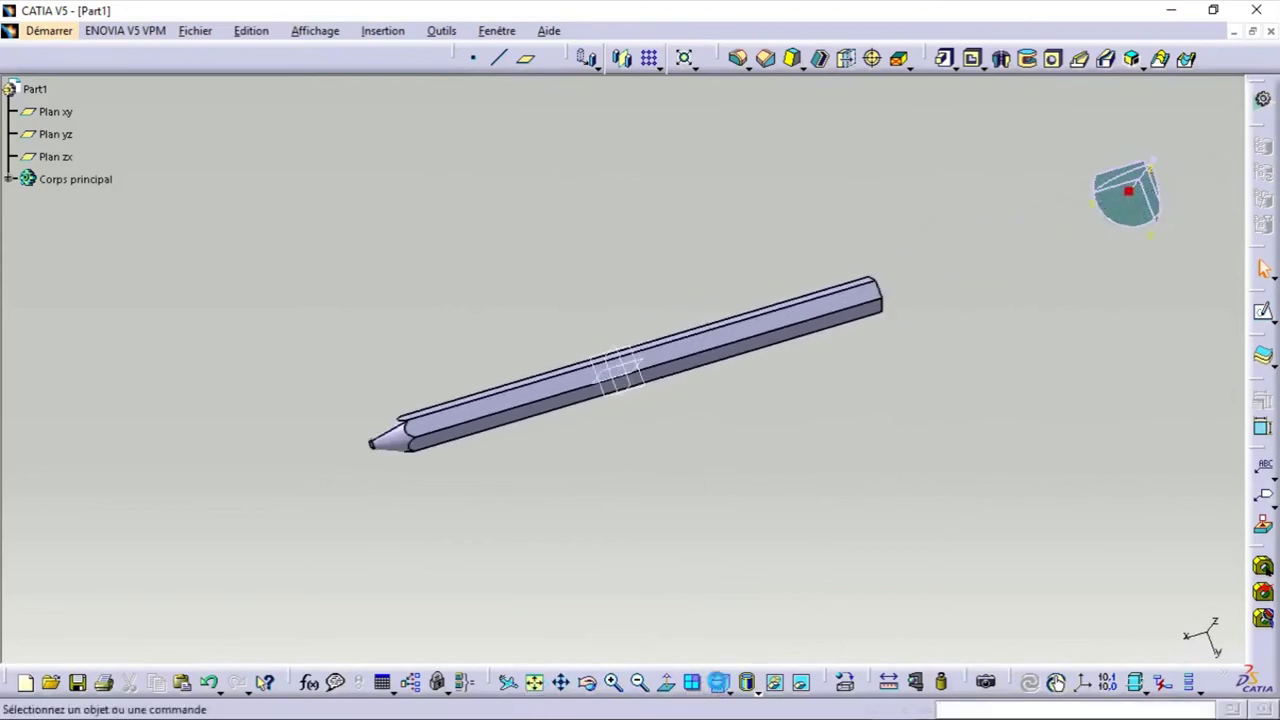
{"action": "right_click", "coordinate": [80, 181]}
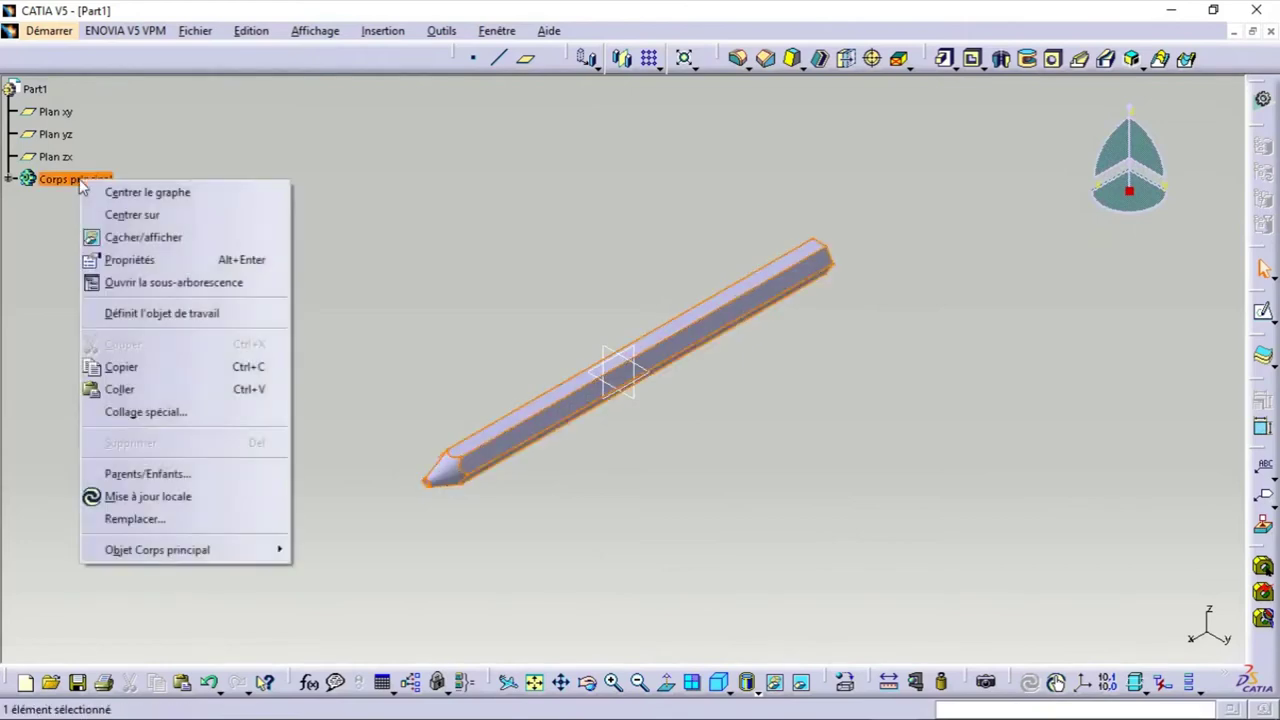
{"action": "left_click", "coordinate": [160, 260]}
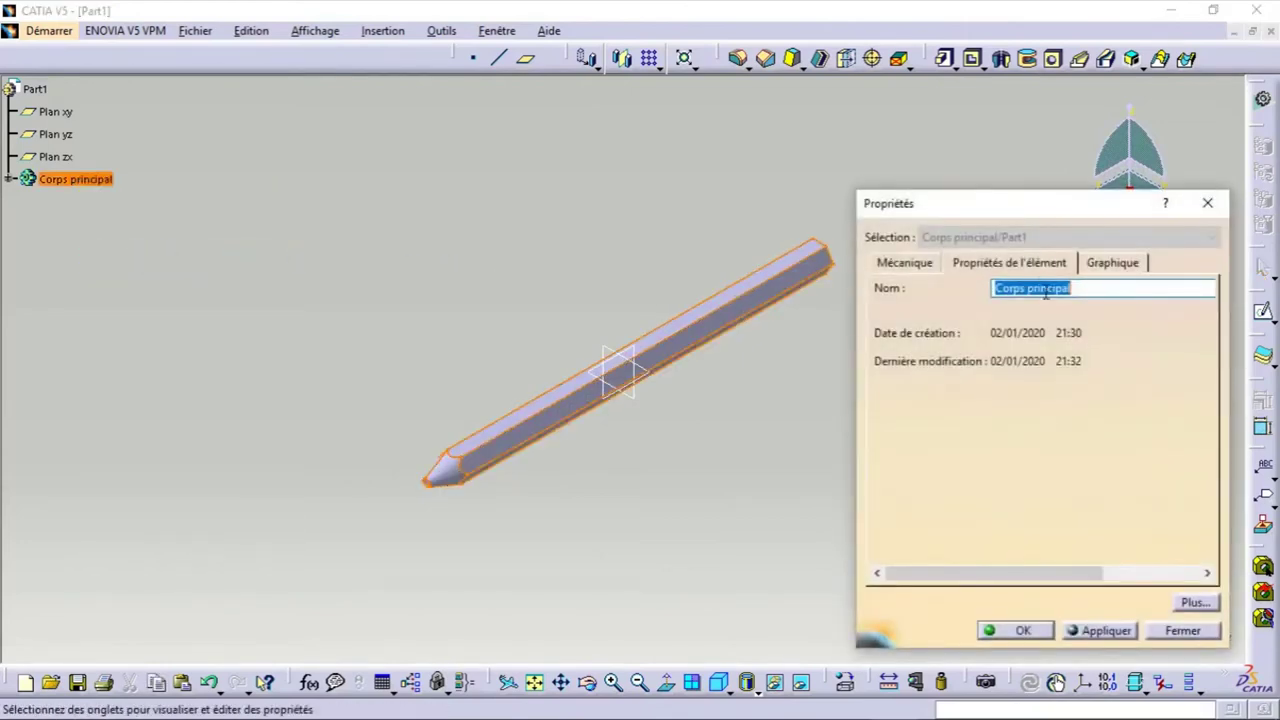
{"action": "type", "text": "CORPS"}
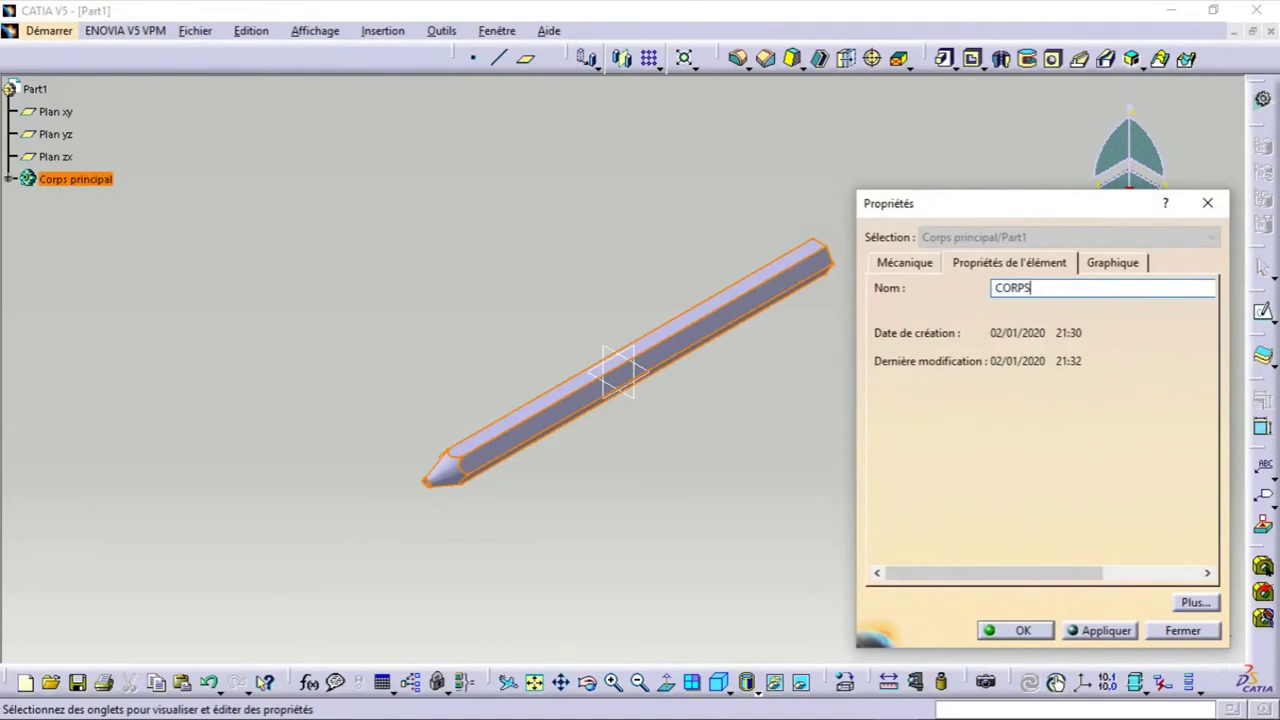
{"action": "left_click", "coordinate": [1021, 631]}
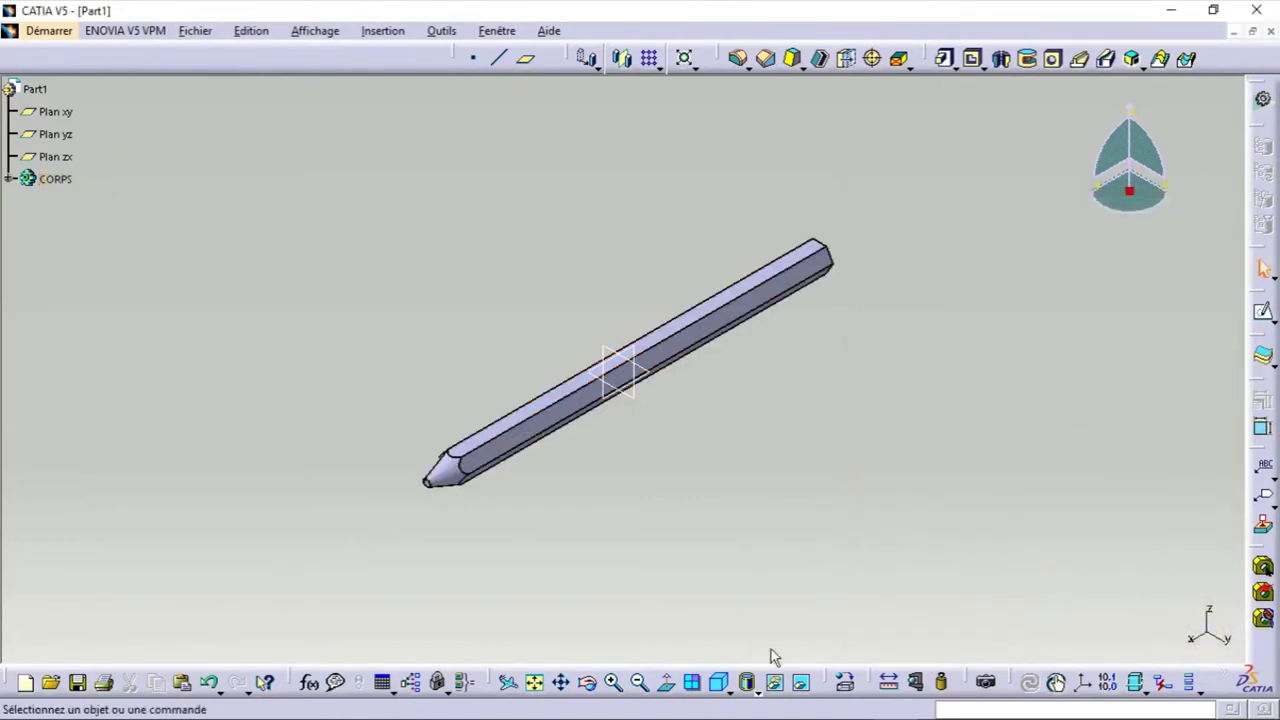
Apply the Cèdre wood material from the default material library to the CORPS body.
{"action": "left_click", "coordinate": [845, 682]}
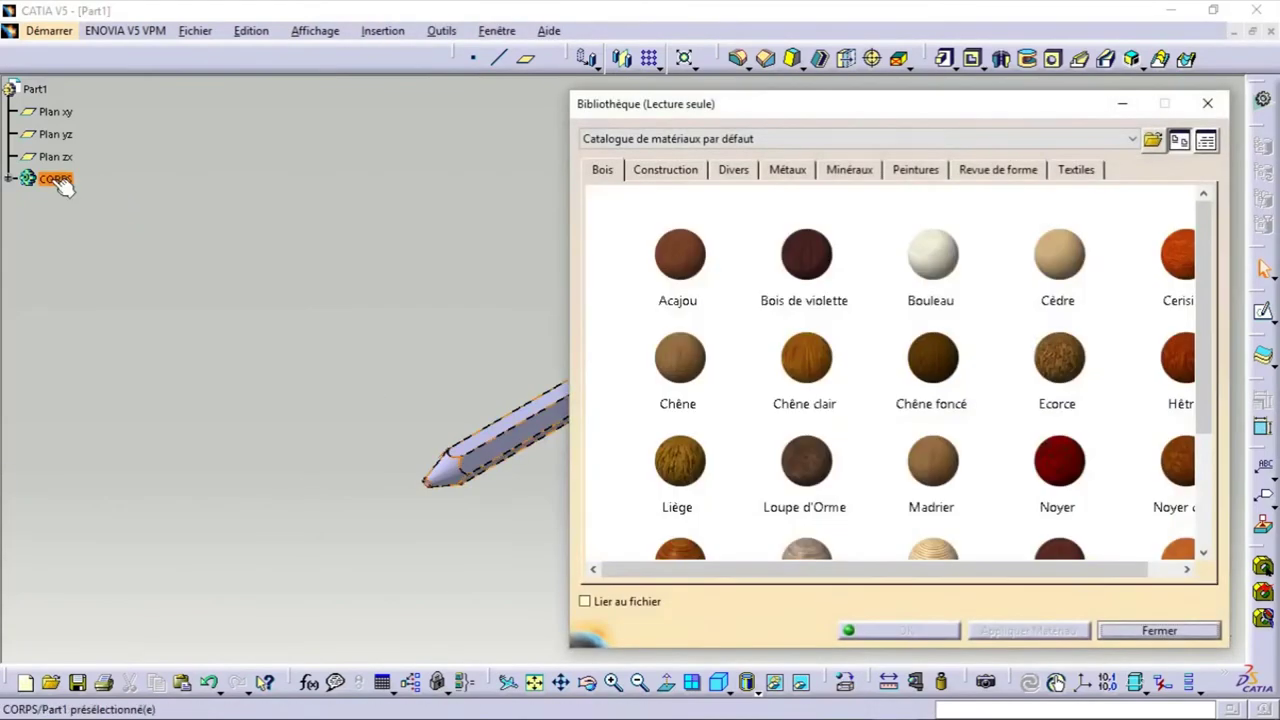
{"action": "left_click", "coordinate": [55, 179]}
{"action": "left_click", "coordinate": [1070, 255]}
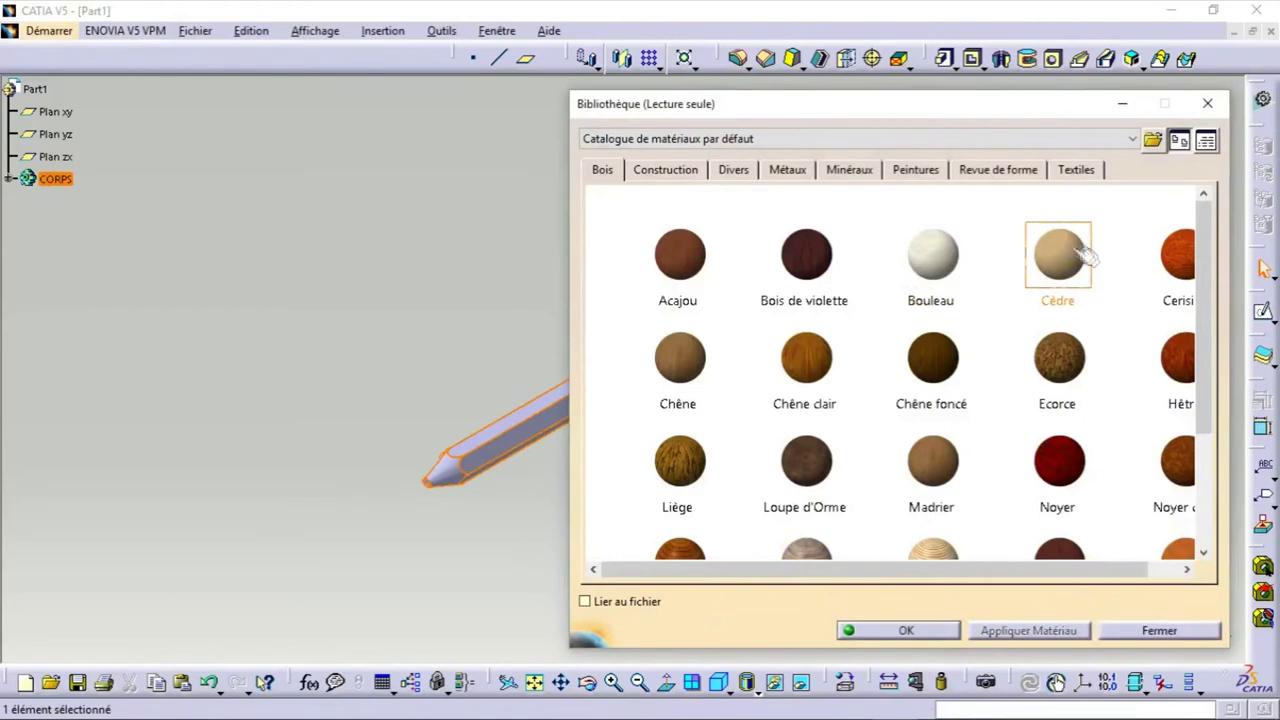
{"action": "left_click", "coordinate": [908, 631]}
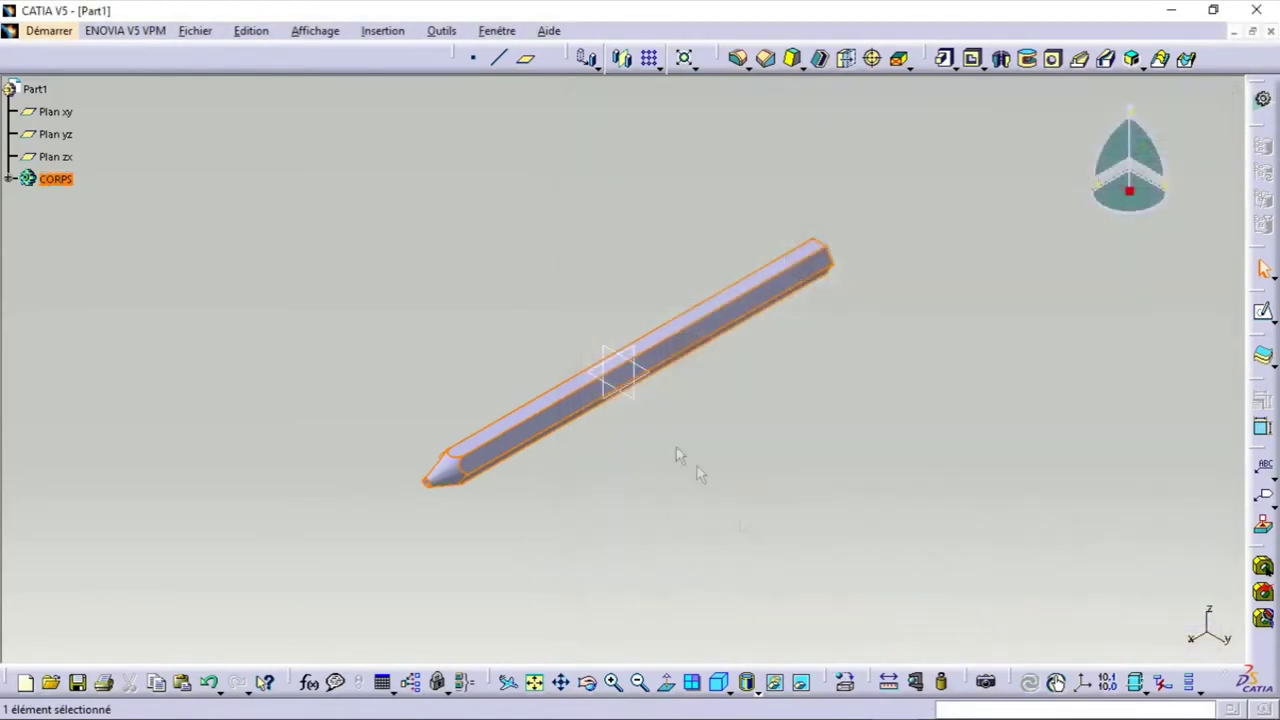
{"action": "left_click", "coordinate": [680, 455]}
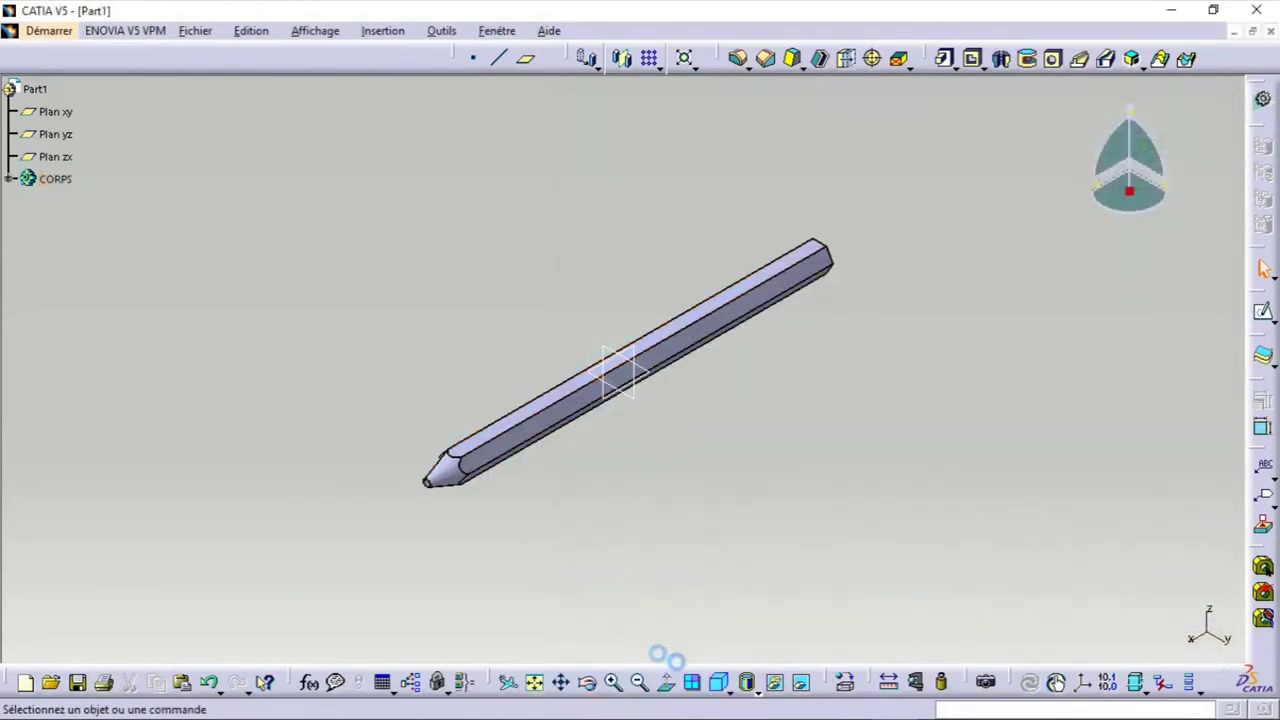
Inspect the pencil's wood texture in realistic textured rendering, and return to shading with edges in the isometric view.
{"action": "left_click", "coordinate": [754, 696]}
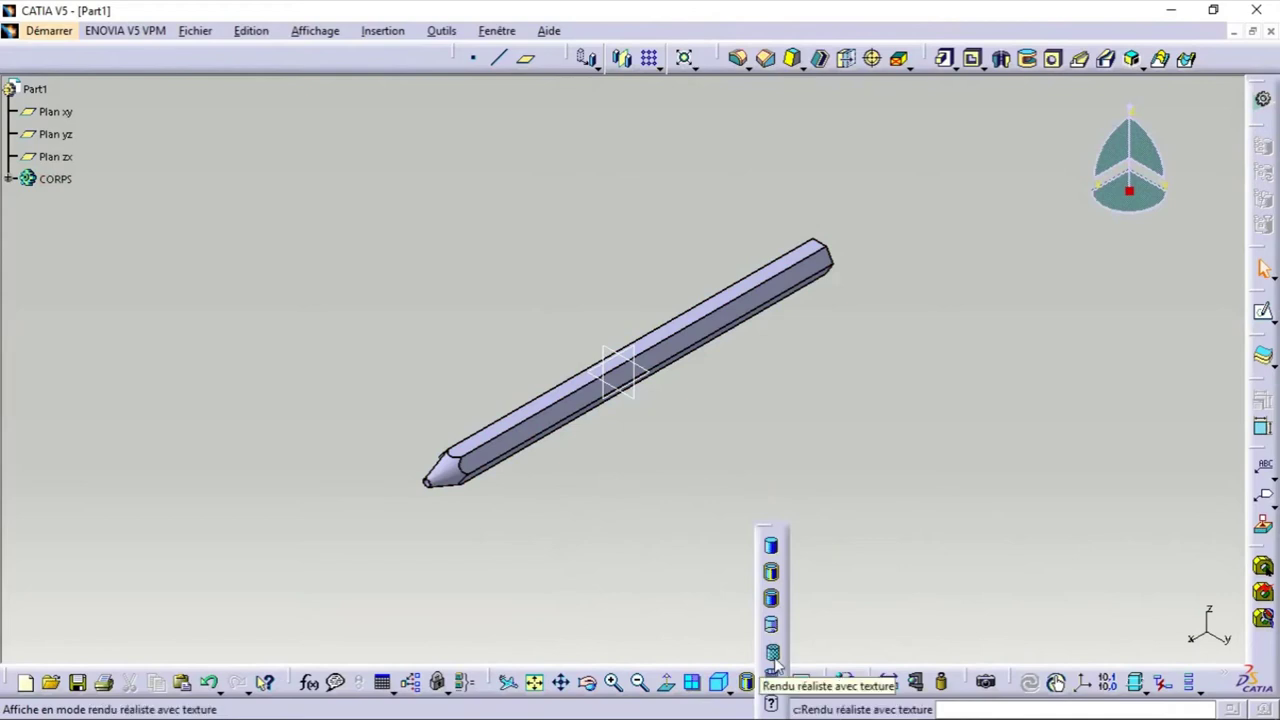
{"action": "left_click", "coordinate": [773, 656]}
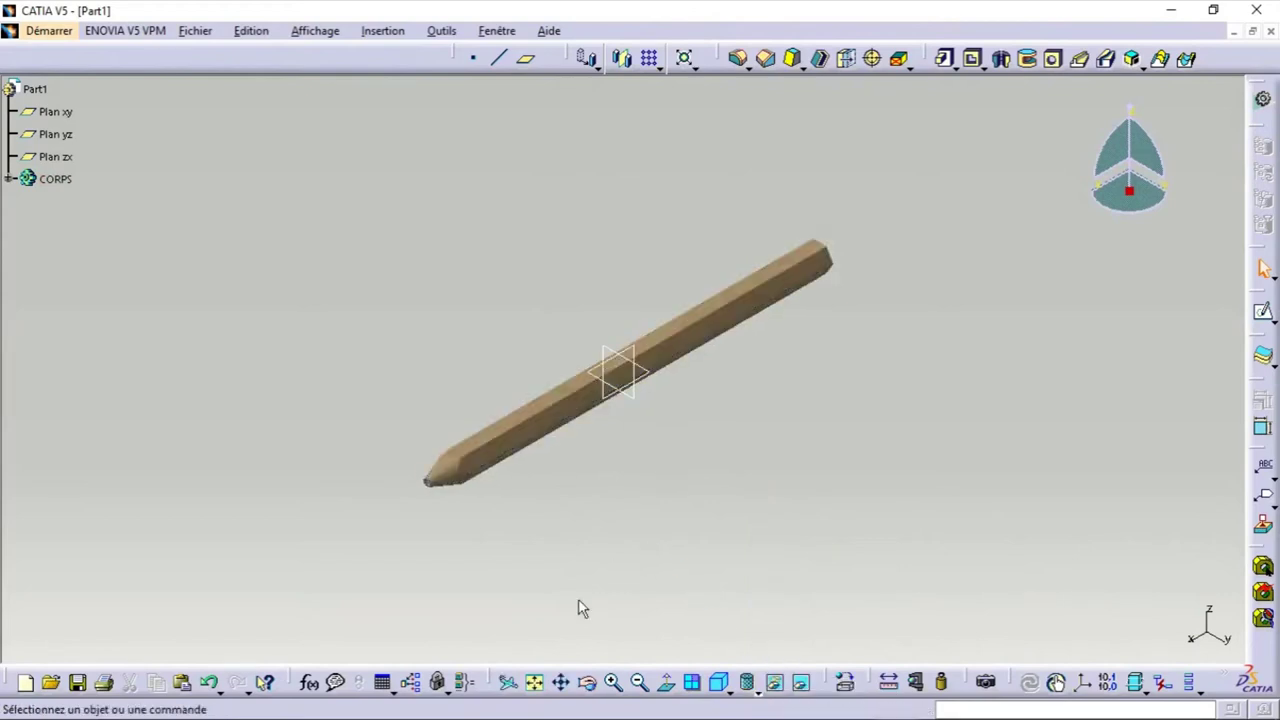
{"action": "mouse_move", "coordinate": [485, 193]}
{"action": "middle_mouse_down"}
{"action": "mouse_move", "coordinate": [531, 400]}
{"action": "mouse_move", "coordinate": [686, 237]}
{"action": "mouse_move", "coordinate": [897, 257]}
{"action": "mouse_move", "coordinate": [670, 236]}
{"action": "mouse_move", "coordinate": [494, 366]}
{"action": "mouse_move", "coordinate": [329, 314]}
{"action": "mouse_move", "coordinate": [594, 234]}
{"action": "mouse_move", "coordinate": [679, 343]}
{"action": "mouse_move", "coordinate": [766, 380]}
{"action": "mouse_move", "coordinate": [640, 337]}
{"action": "mouse_move", "coordinate": [843, 384]}
{"action": "mouse_move", "coordinate": [737, 286]}
{"action": "mouse_move", "coordinate": [700, 289]}
{"action": "middle_mouse_up"}
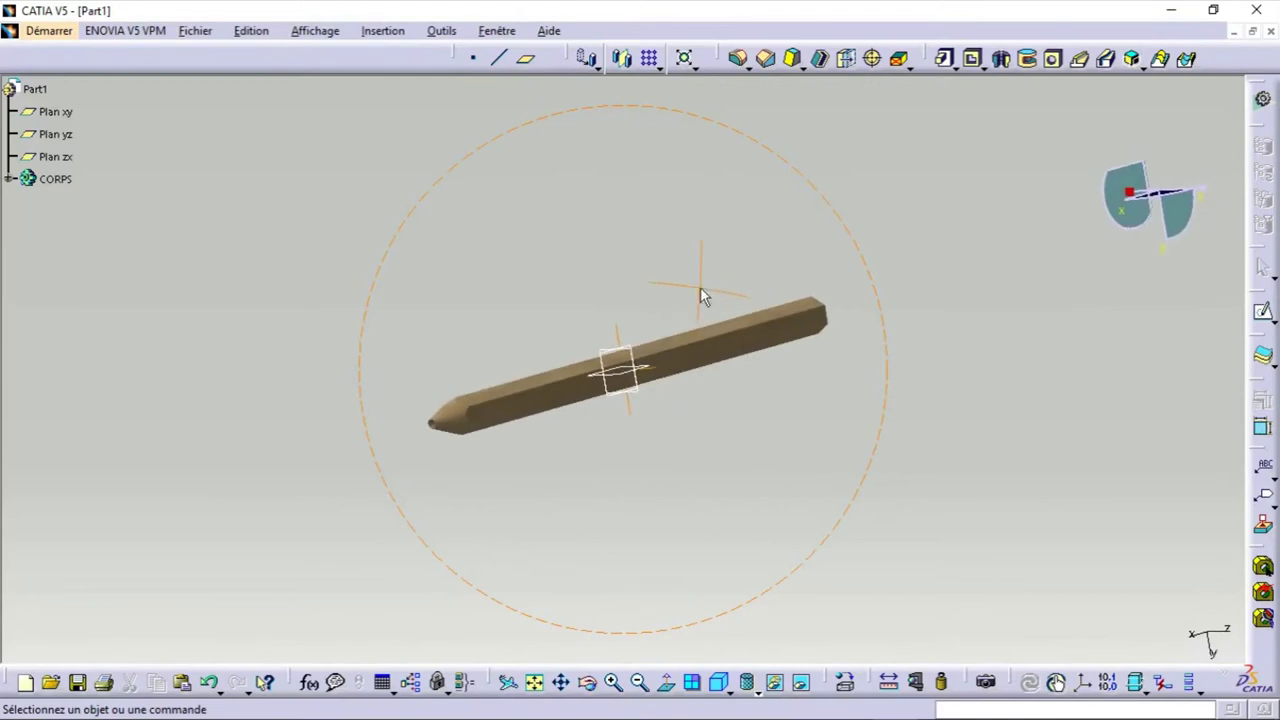
{"action": "left_click", "coordinate": [717, 681]}
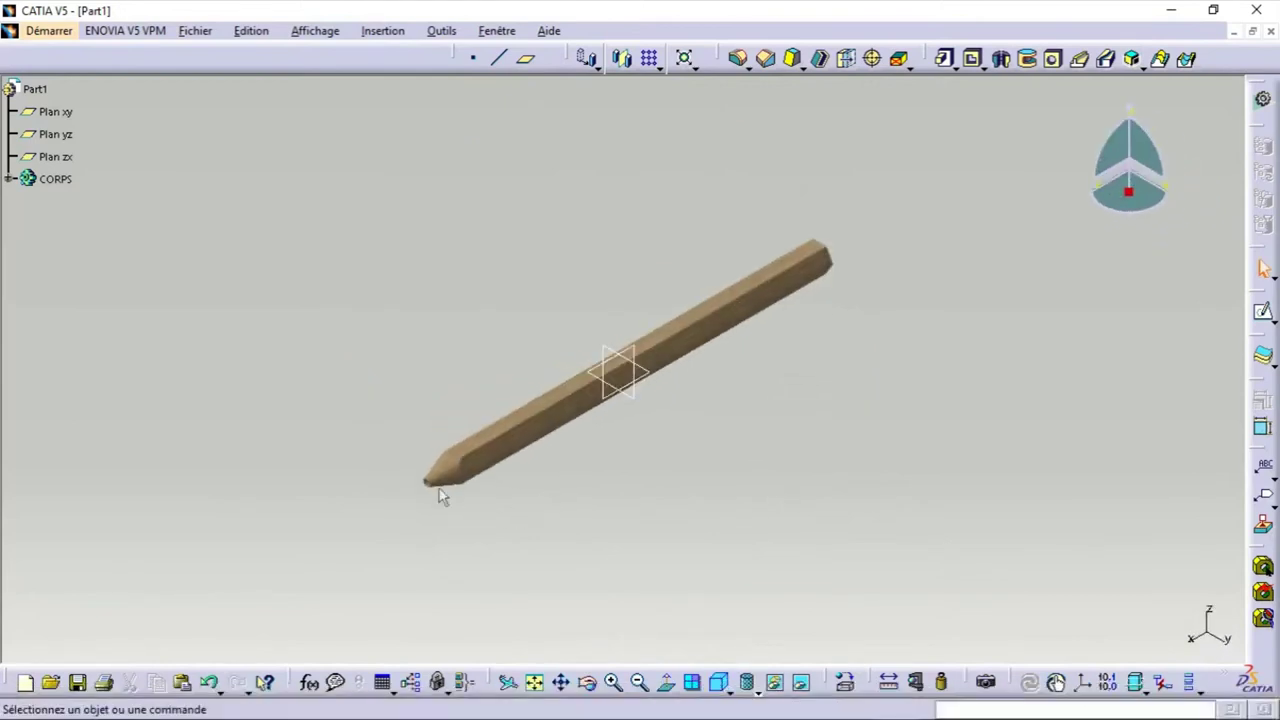
{"action": "left_click", "coordinate": [757, 690]}
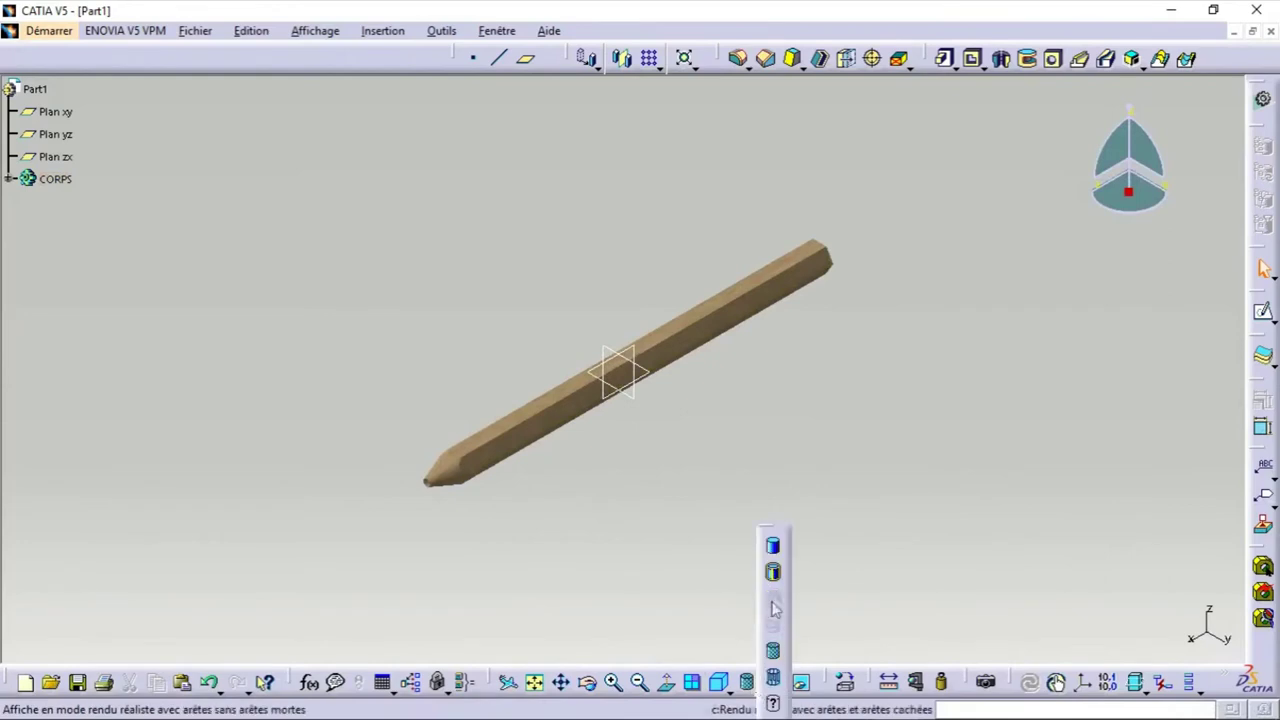
{"action": "left_click", "coordinate": [775, 603]}
Insert a second body into Part1 and define it as the work object.
{"action": "left_click", "coordinate": [383, 30]}
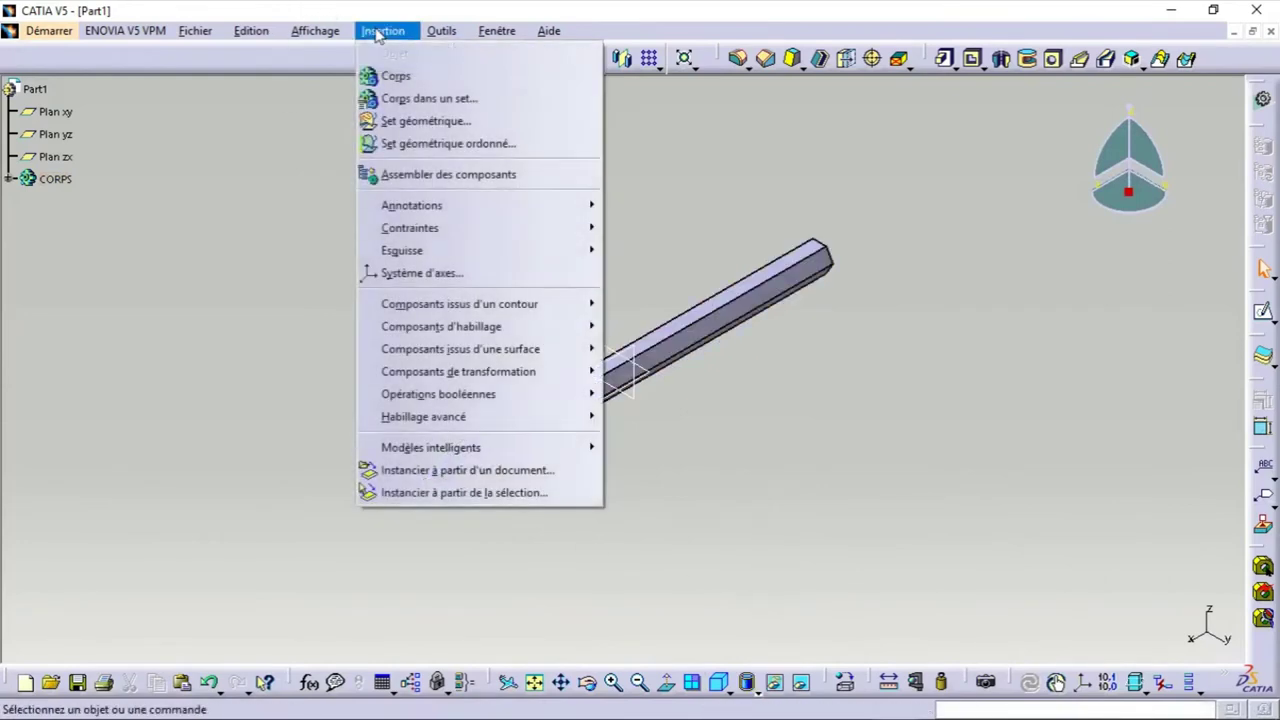
{"action": "left_click", "coordinate": [397, 31]}
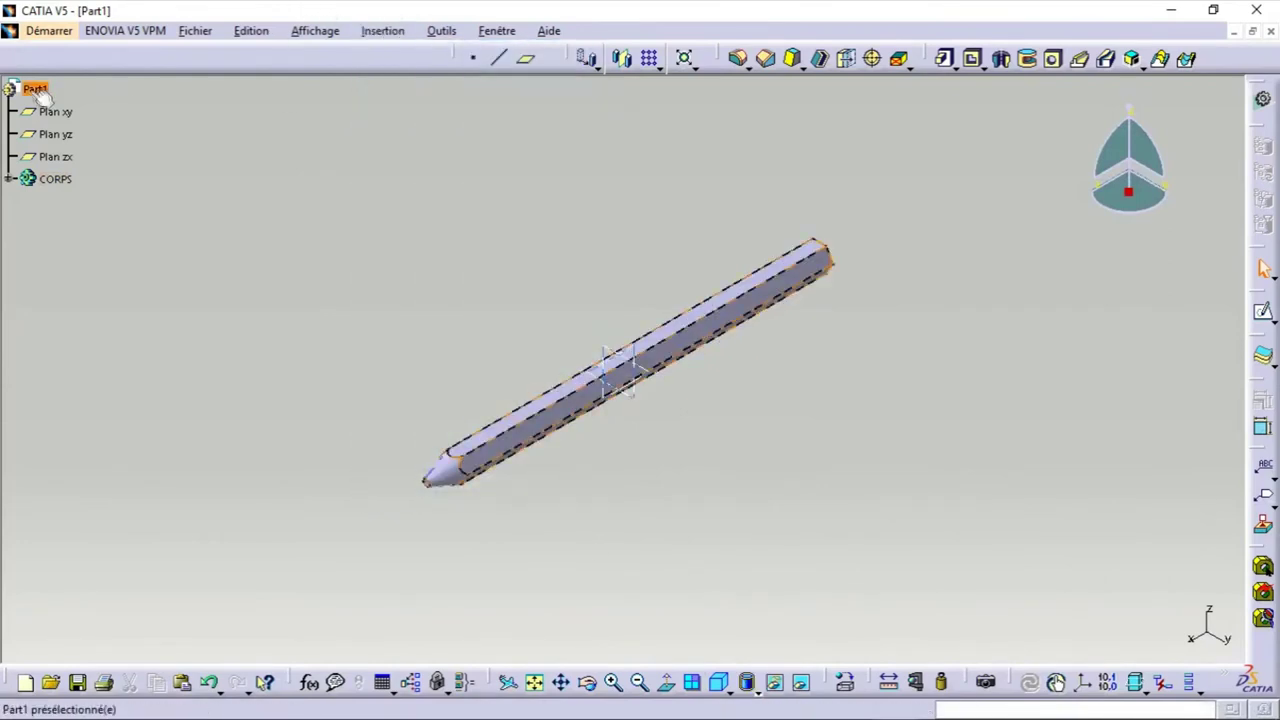
{"action": "left_click", "coordinate": [397, 31]}
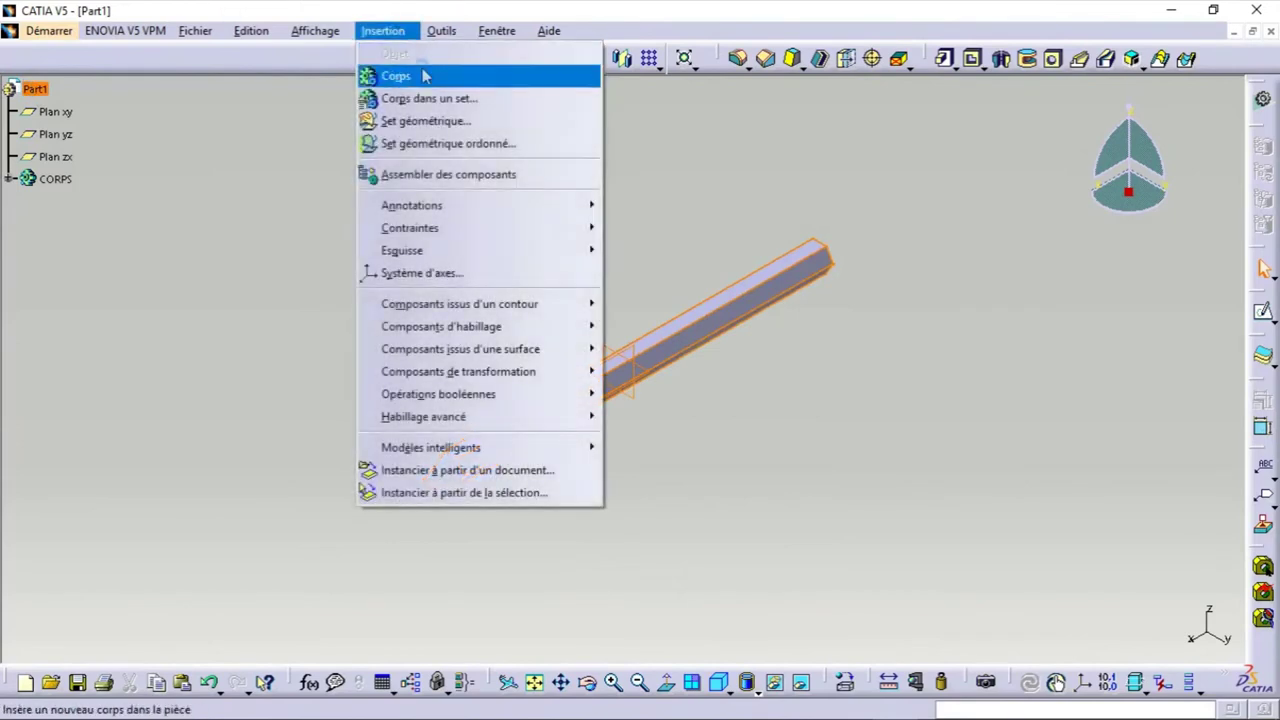
{"action": "left_click", "coordinate": [422, 70]}
{"action": "left_click", "coordinate": [770, 409]}
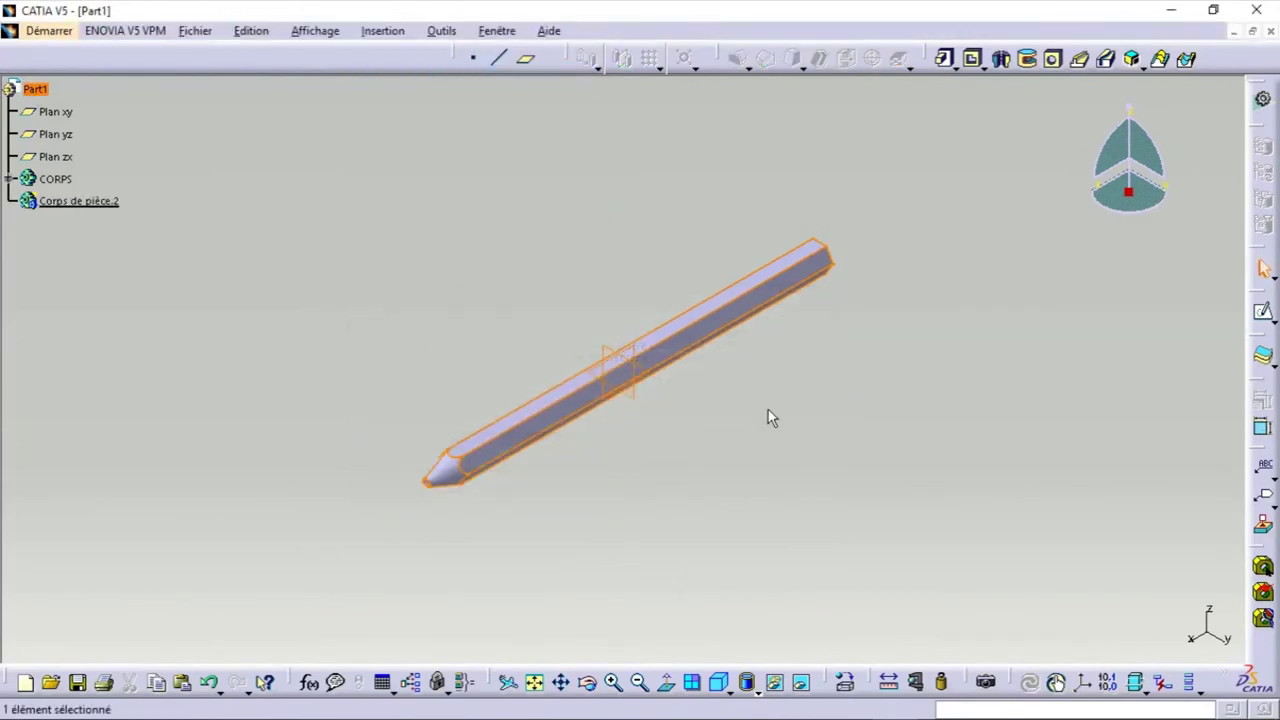
{"action": "left_click", "coordinate": [163, 271]}
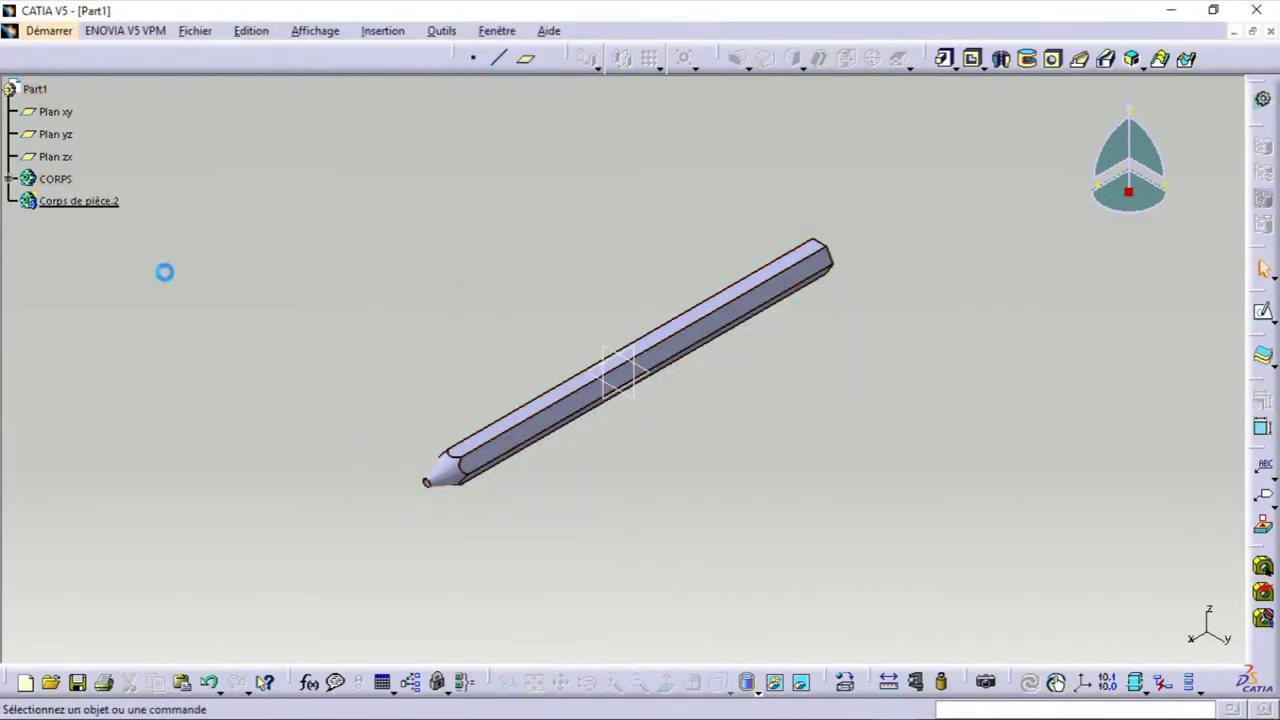
{"action": "right_click", "coordinate": [78, 203]}
{"action": "left_click", "coordinate": [163, 335]}
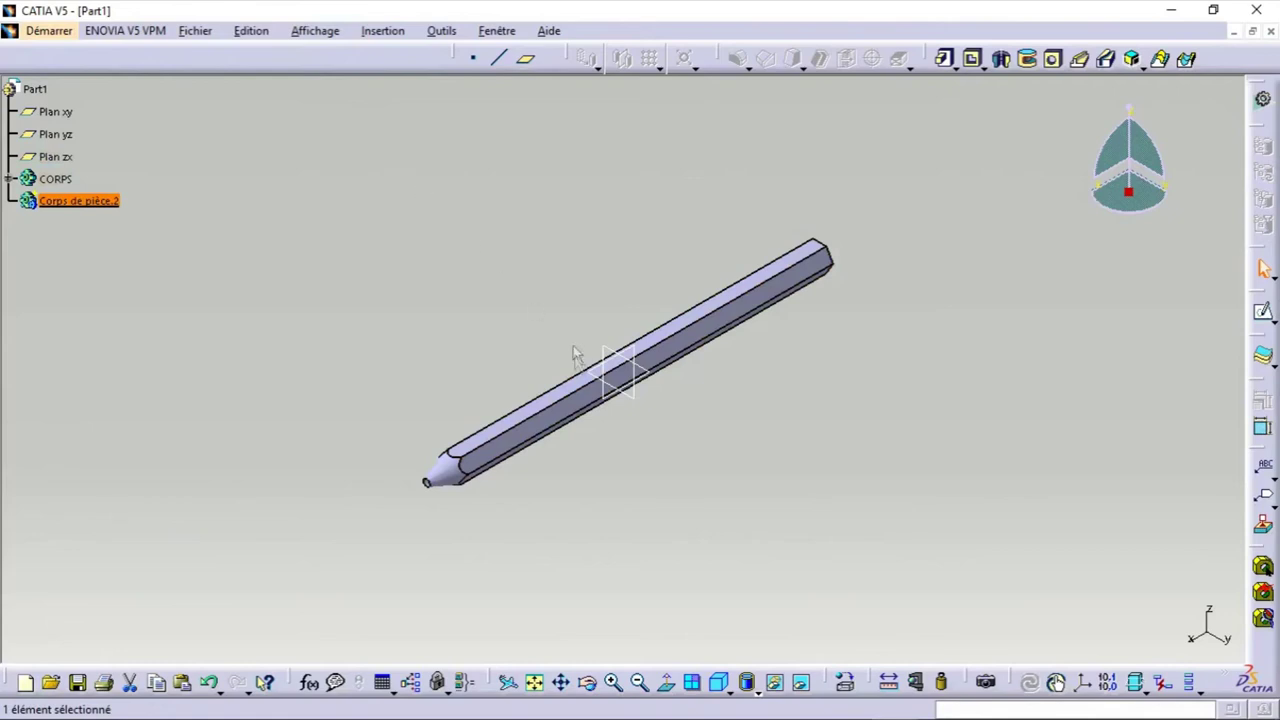
Start a sketch on the zx plane and draw a horizontal axis along the pencil's centreline, extending beyond both ends.
{"action": "left_click", "coordinate": [619, 406]}
{"action": "left_click", "coordinate": [1263, 311]}
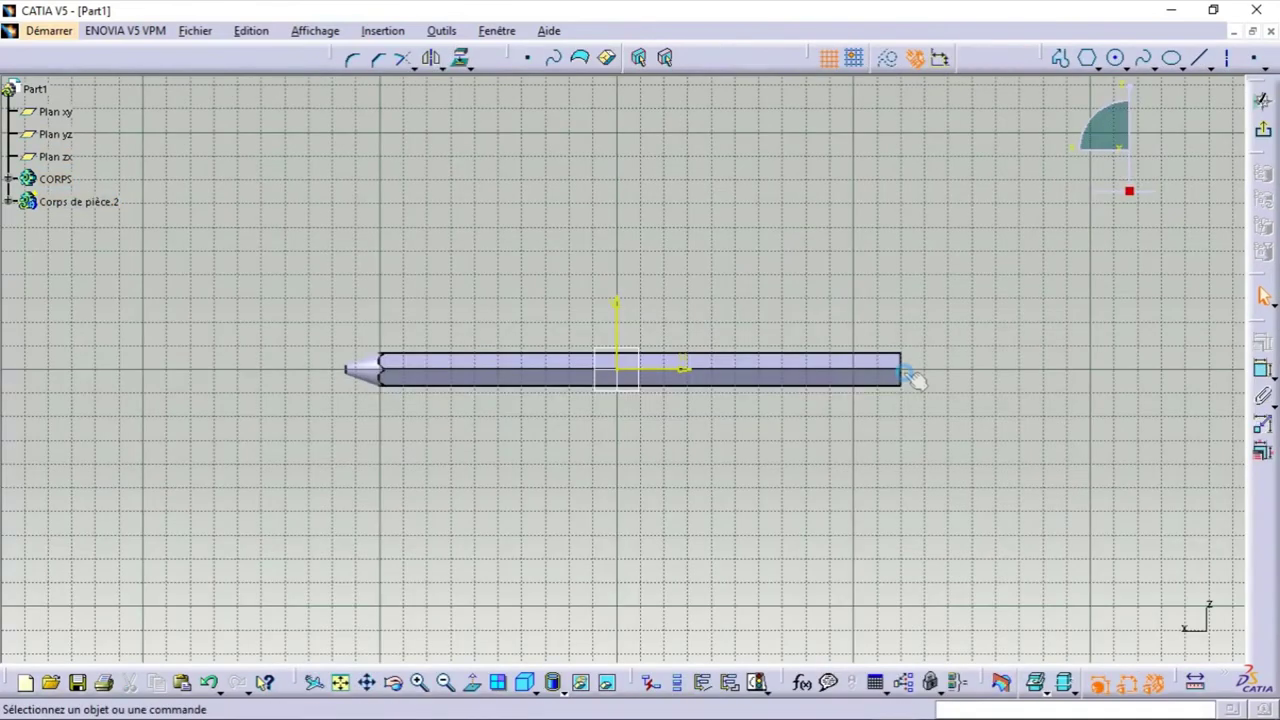
{"action": "left_click", "coordinate": [1199, 57]}
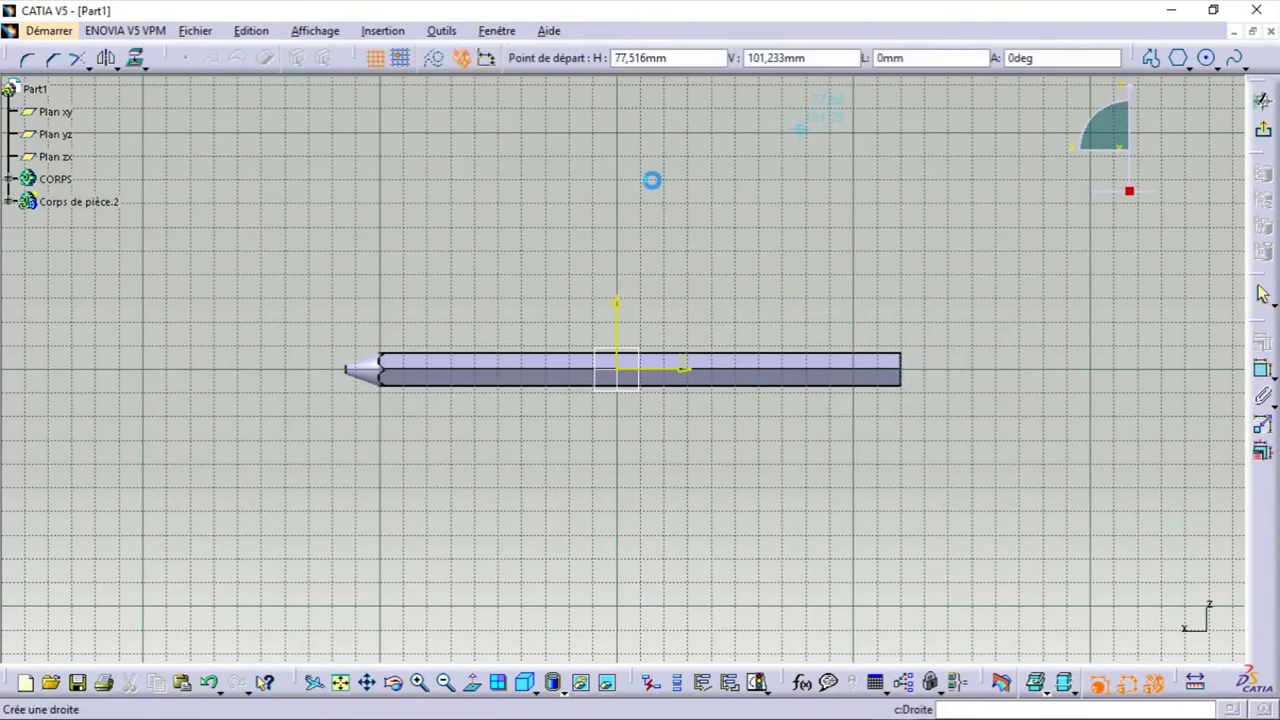
{"action": "left_click", "coordinate": [187, 371]}
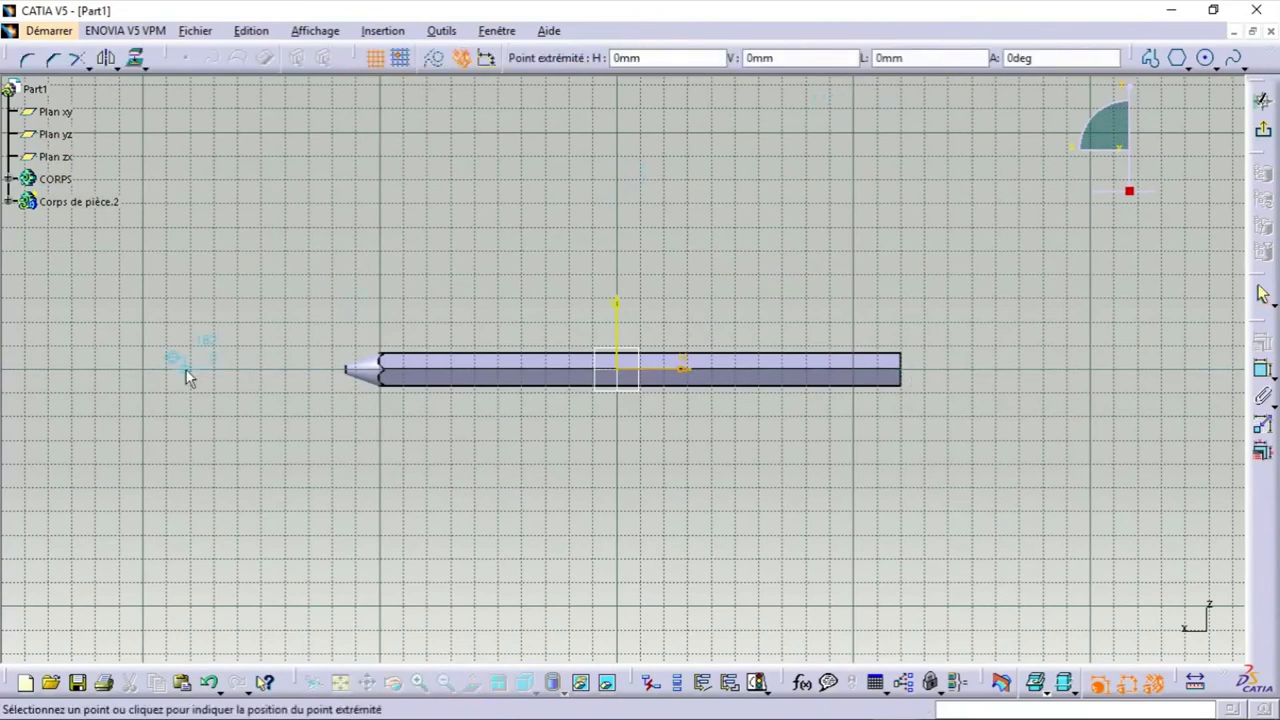
{"action": "left_click", "coordinate": [1108, 371]}
Sketch a closed profile on the axis: a slope rising from ahead of the tip, a horizontal line, a vertical past the rear, and a closing line.
{"action": "left_click", "coordinate": [1060, 58]}
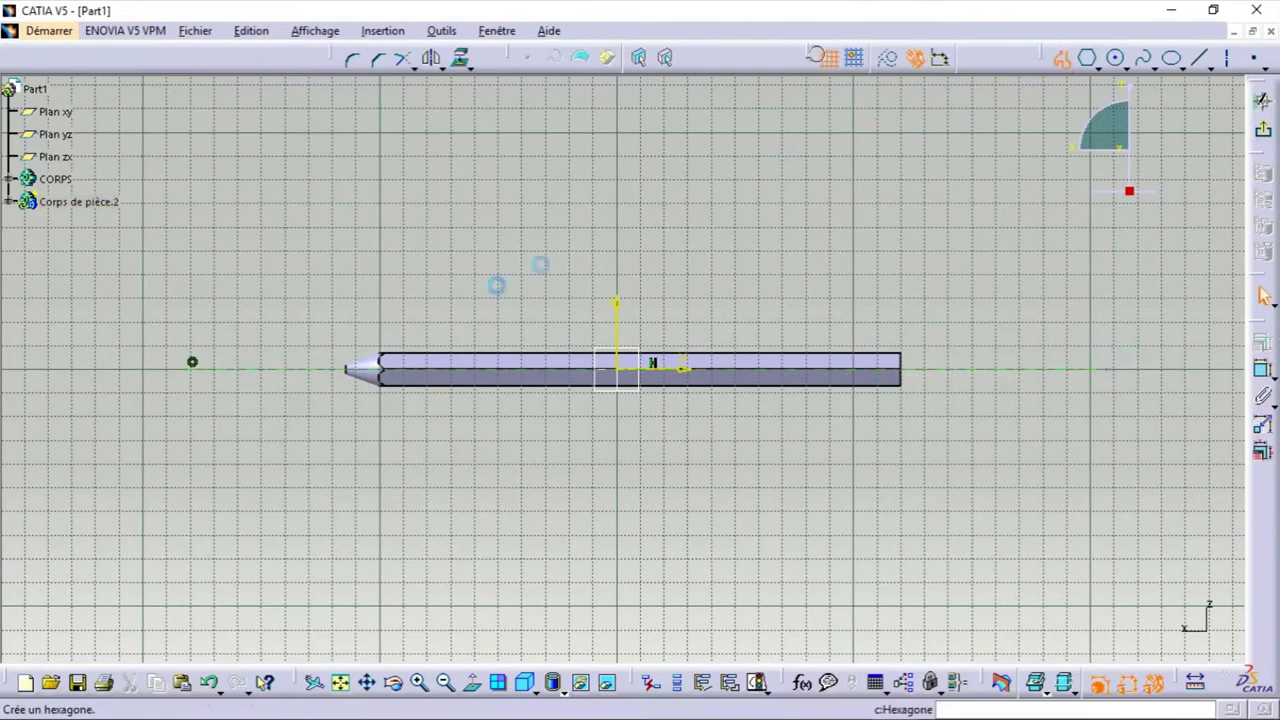
{"action": "left_click", "coordinate": [234, 362]}
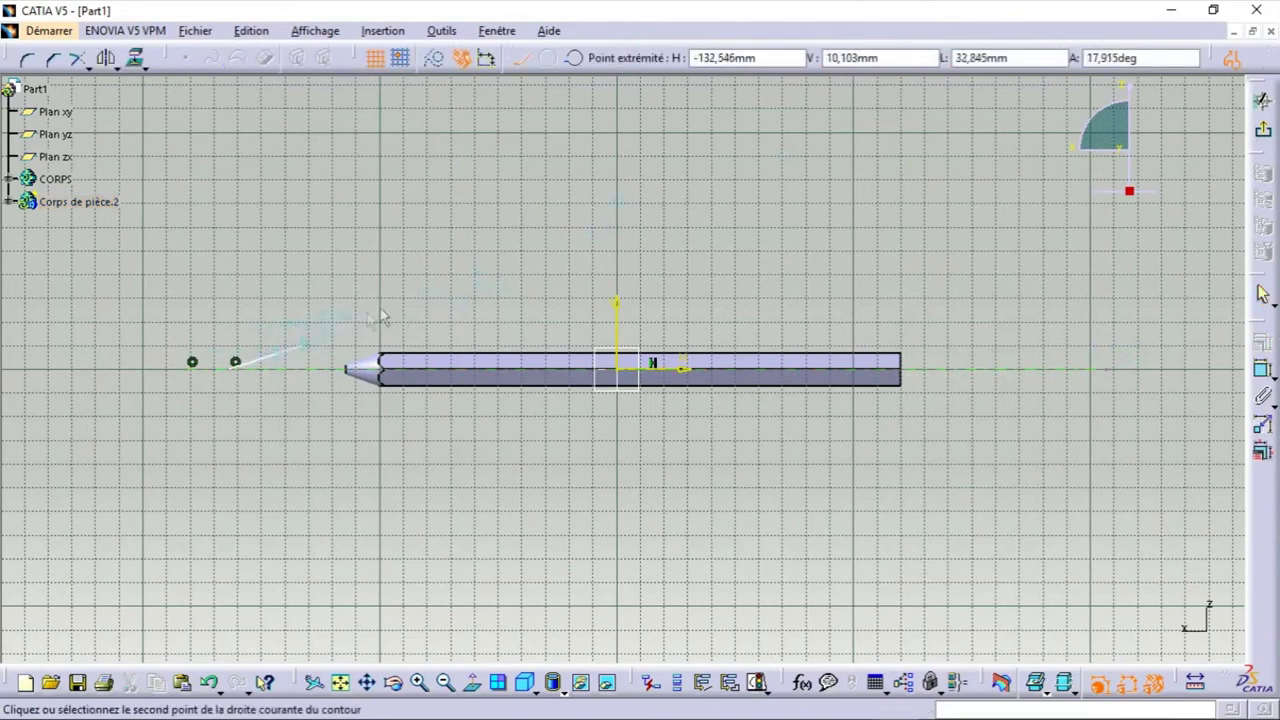
{"action": "left_click", "coordinate": [421, 278]}
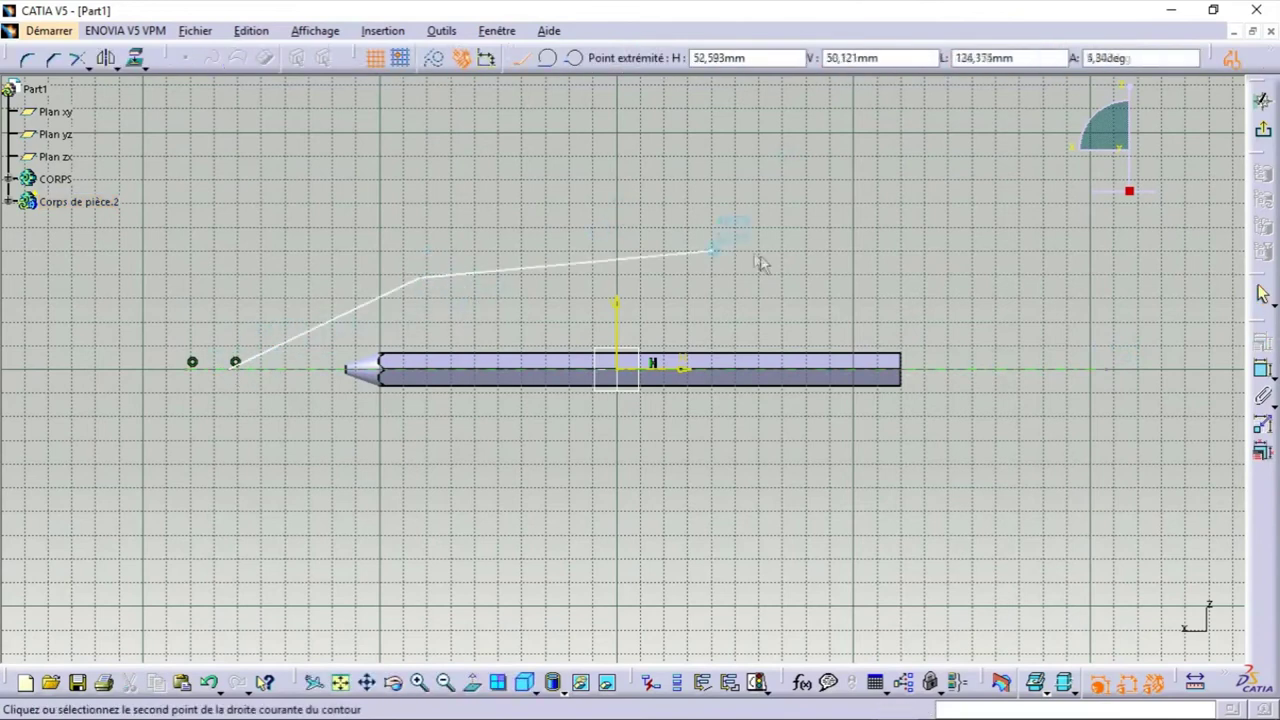
{"action": "left_click", "coordinate": [974, 279]}
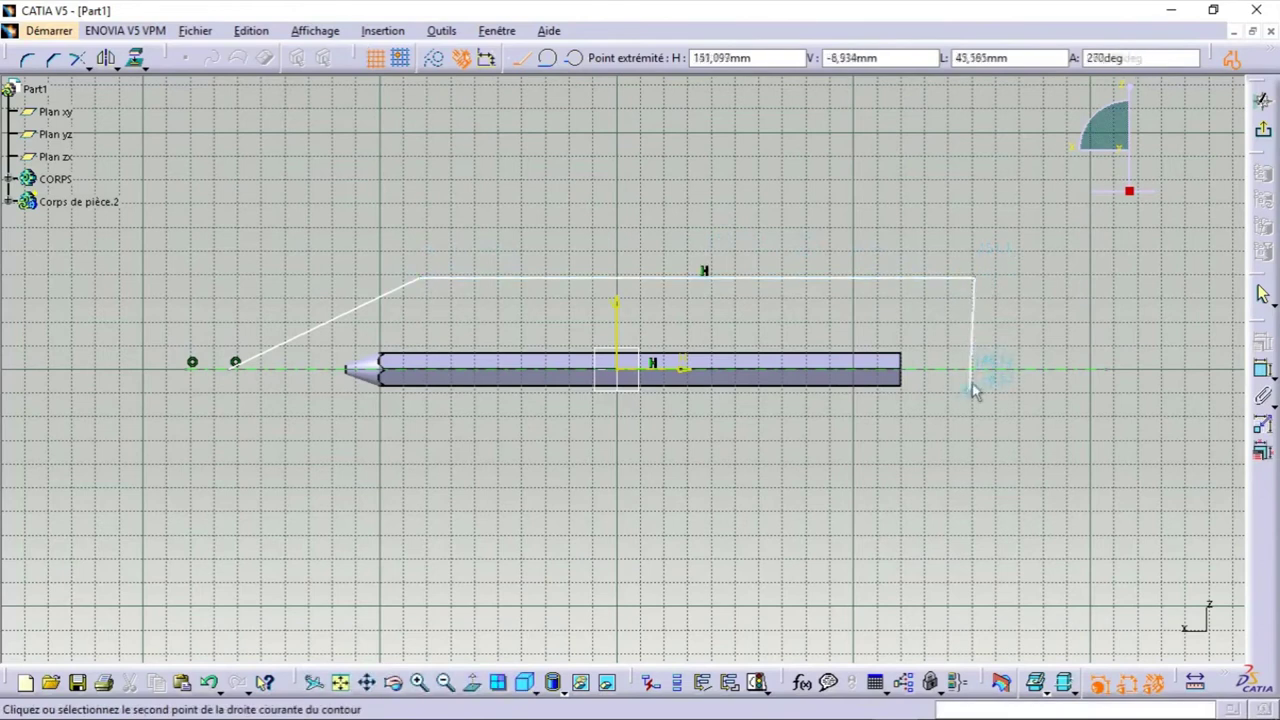
{"action": "left_click", "coordinate": [977, 371]}
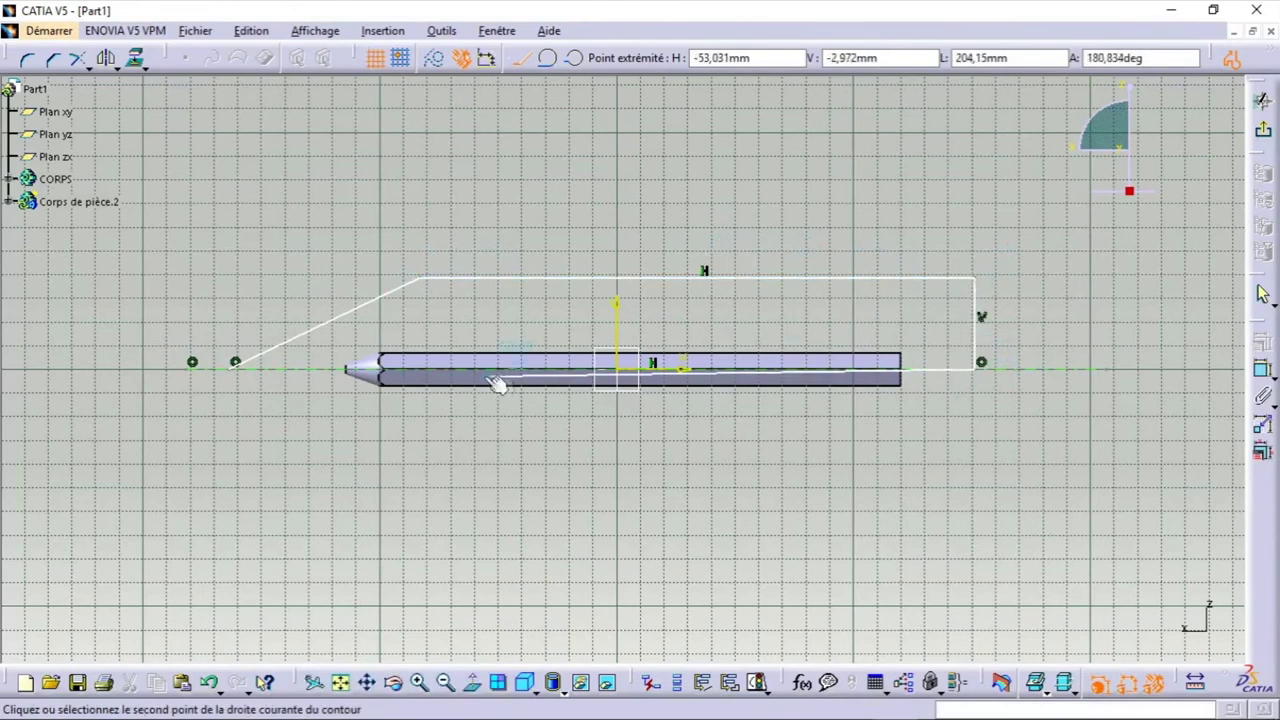
{"action": "left_click", "coordinate": [234, 366]}
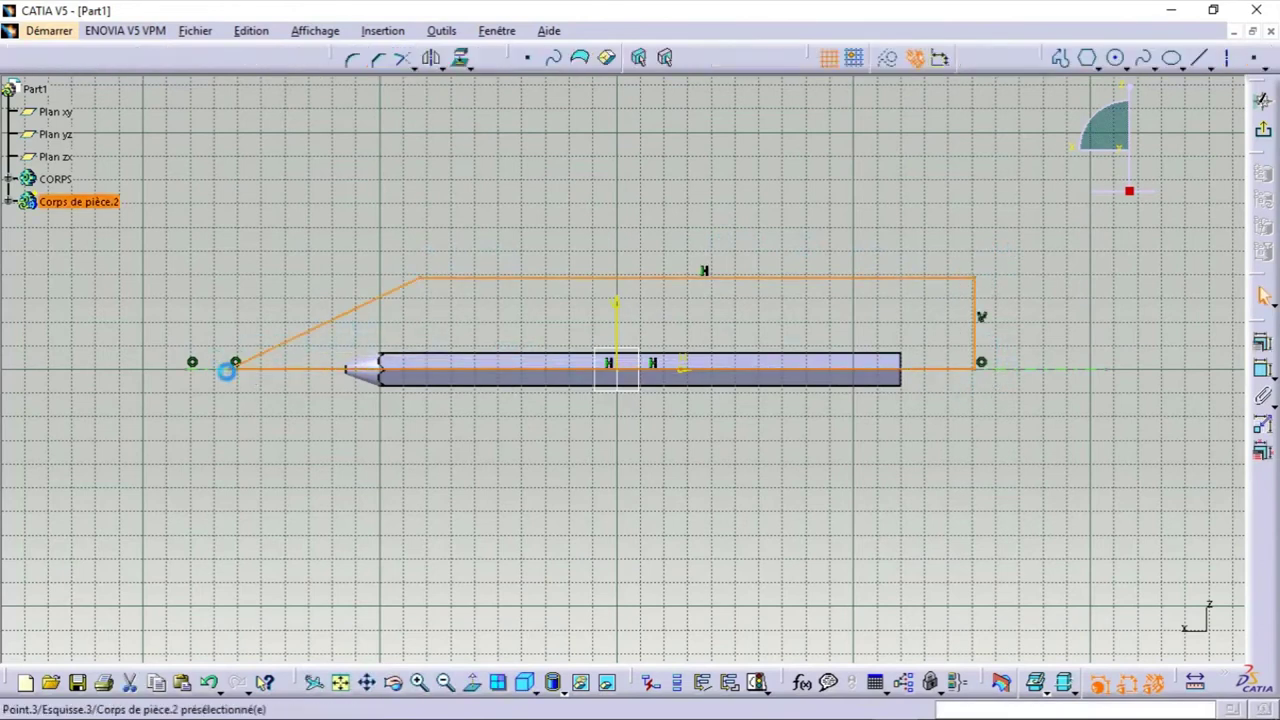
Dimension the angle between the profile's sloped front line and its base line on the axis, and set it to 20°.
{"action": "left_click", "coordinate": [279, 342]}
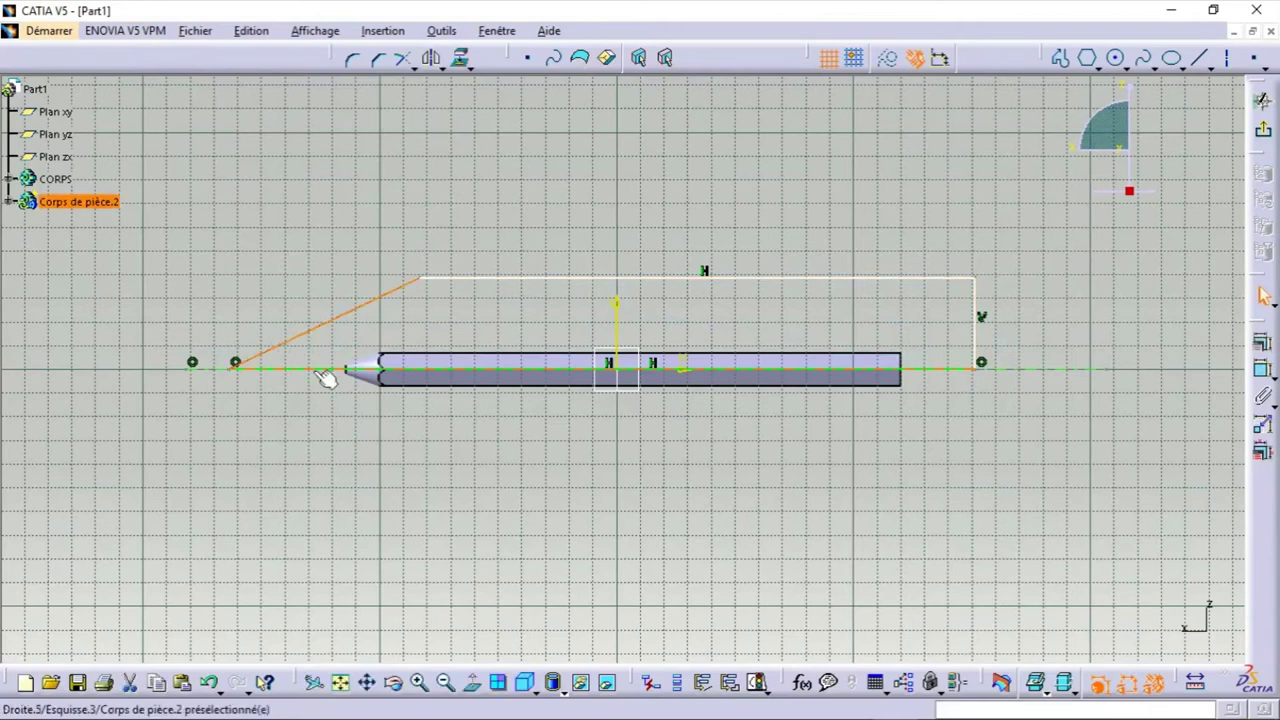
{"action": "left_click", "coordinate": [313, 370], "text": "ctrl"}
{"action": "left_click", "coordinate": [1262, 368]}
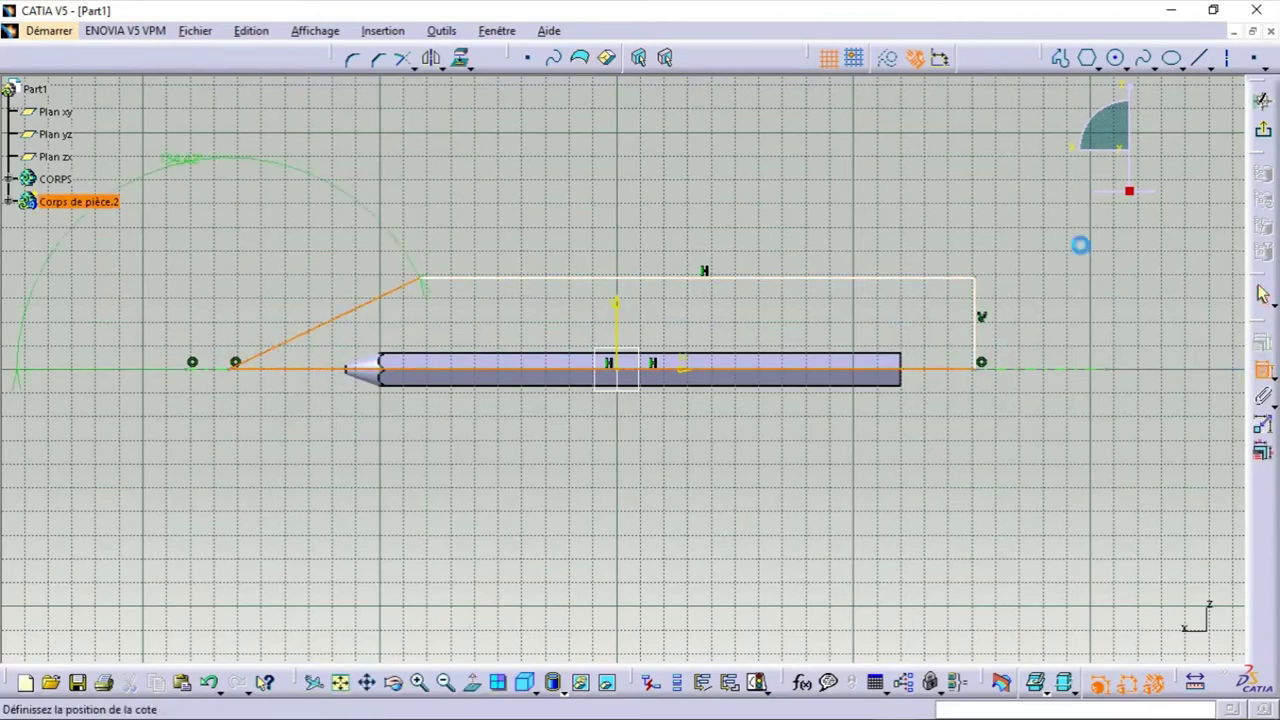
{"action": "double_click", "coordinate": [1106, 237]}
{"action": "type", "text": "20"}
{"action": "key", "text": "Return"}
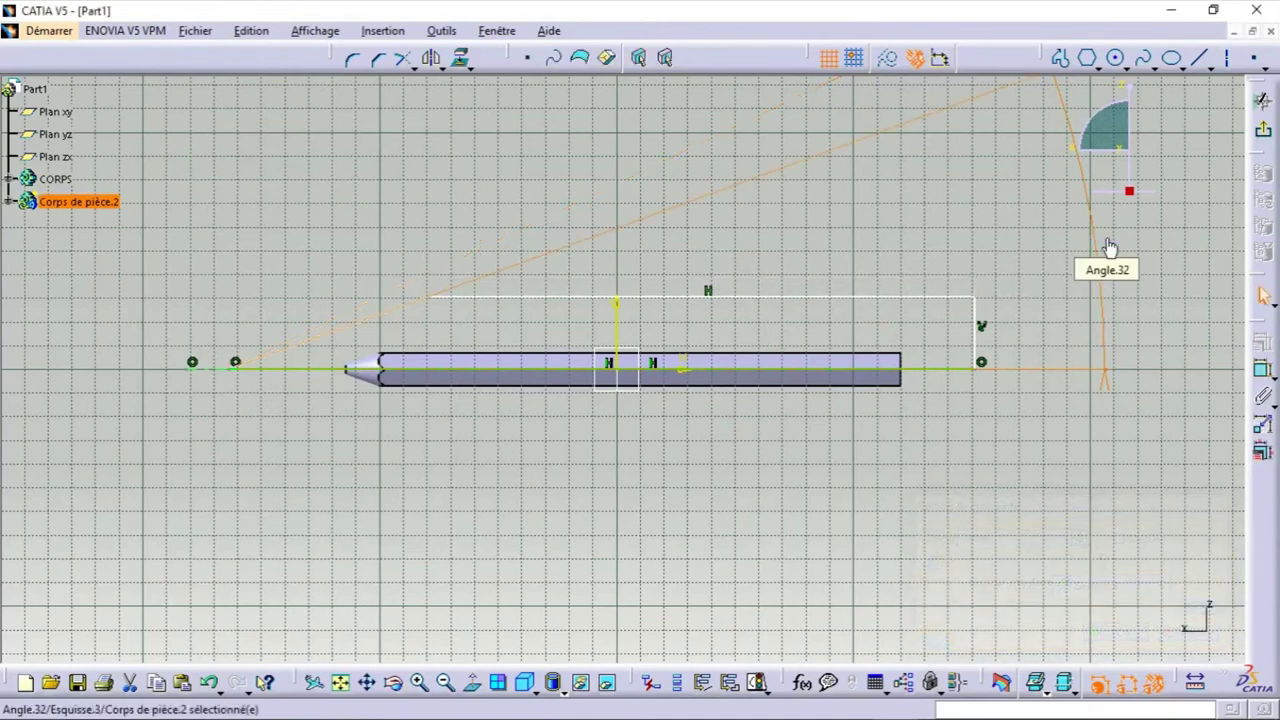
Constrain the profile's vertical rear line to be coincident with the pencil's rear end edge.
{"action": "left_click", "coordinate": [902, 375]}
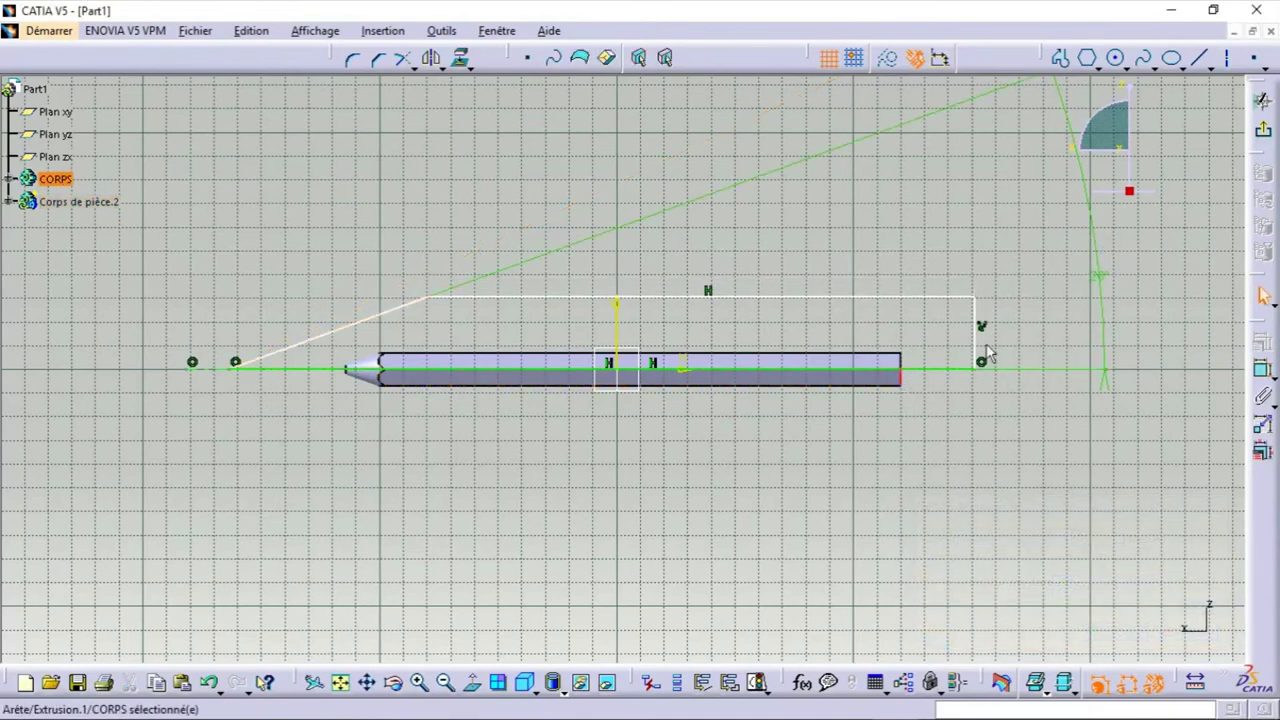
{"action": "left_click", "coordinate": [975, 334]}
{"action": "left_click", "coordinate": [1262, 368]}
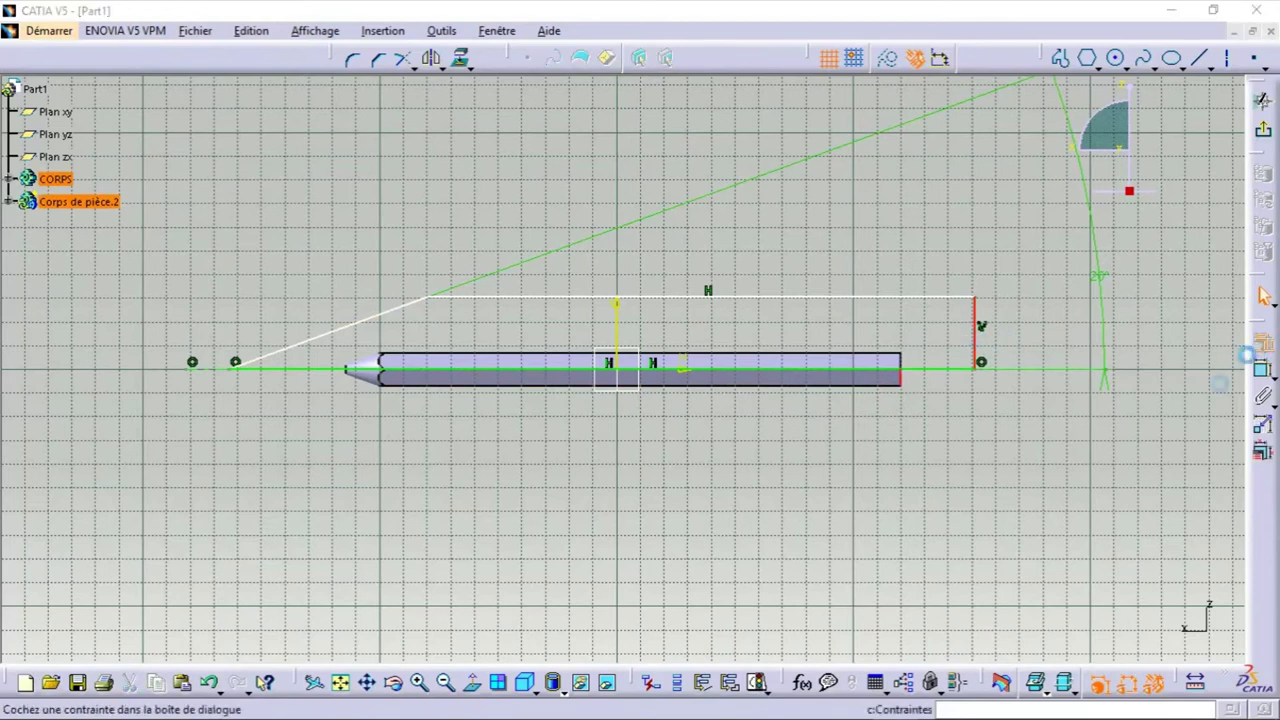
{"action": "left_click", "coordinate": [1129, 454]}
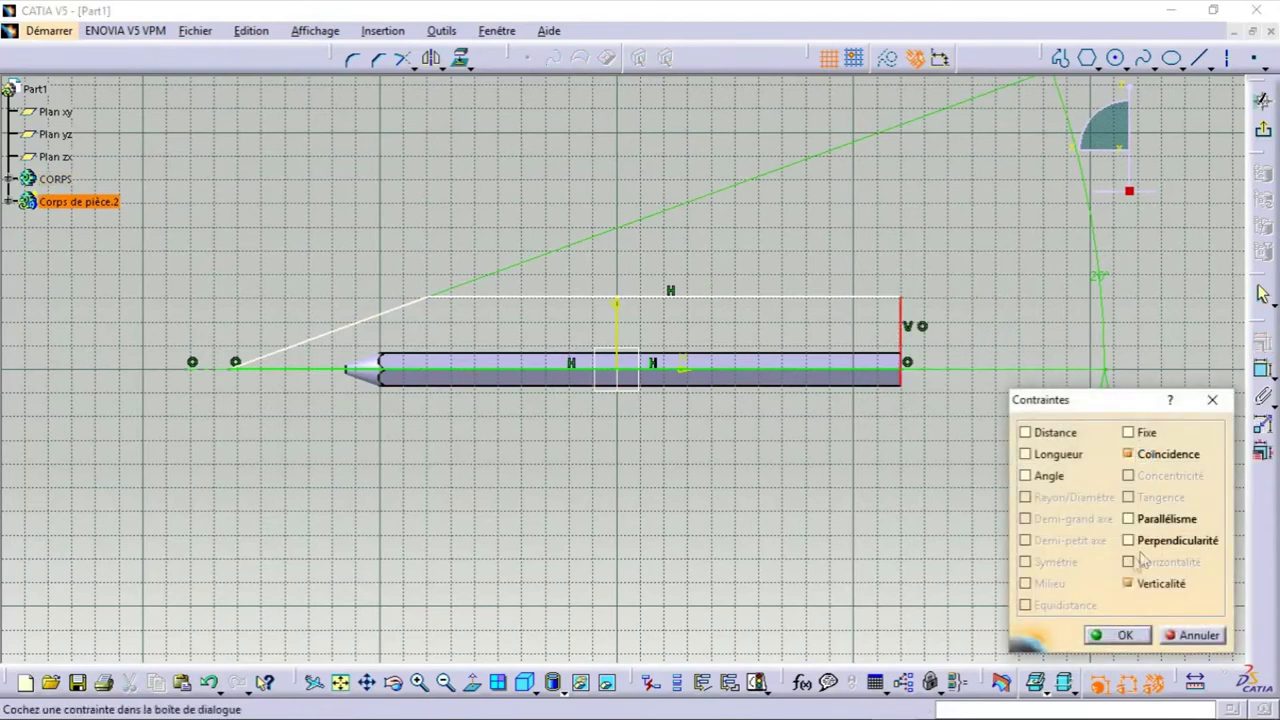
{"action": "left_click", "coordinate": [1113, 633]}
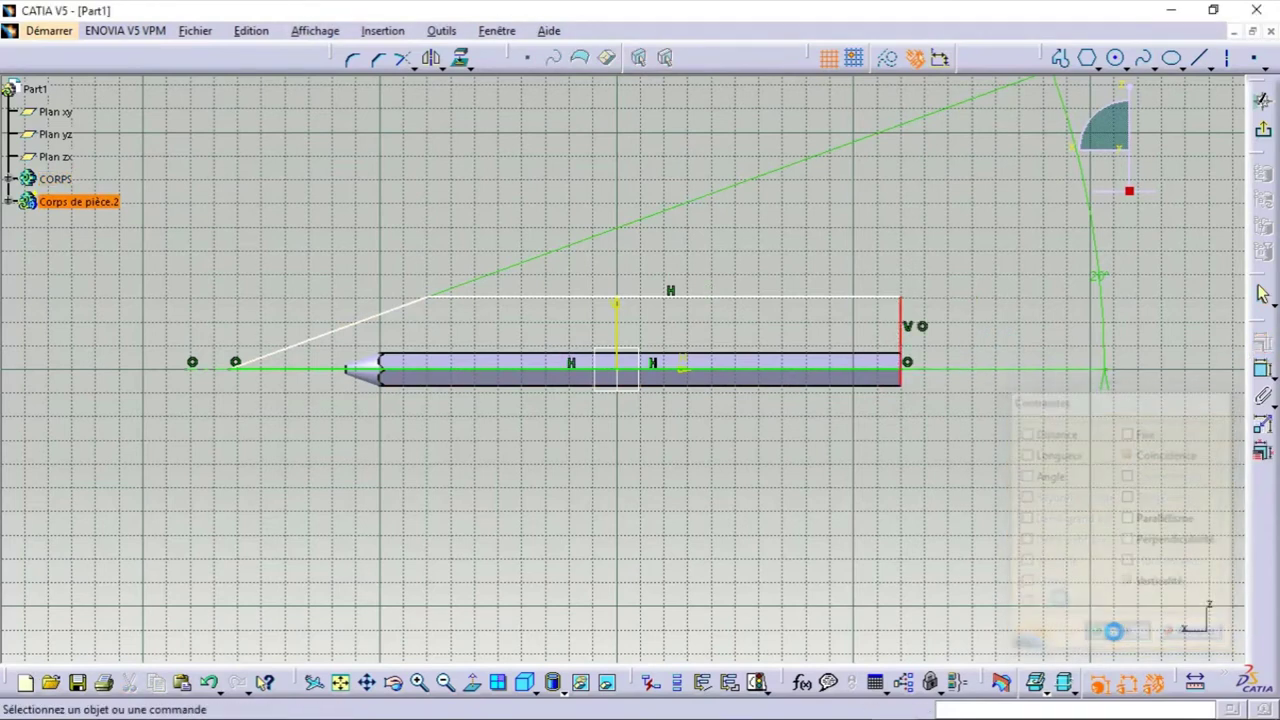
Dimension the profile's upper horizontal line as a diameter about the axis, and set it to 4 mm.
{"action": "left_click", "coordinate": [718, 298]}
{"action": "left_click", "coordinate": [1262, 368]}
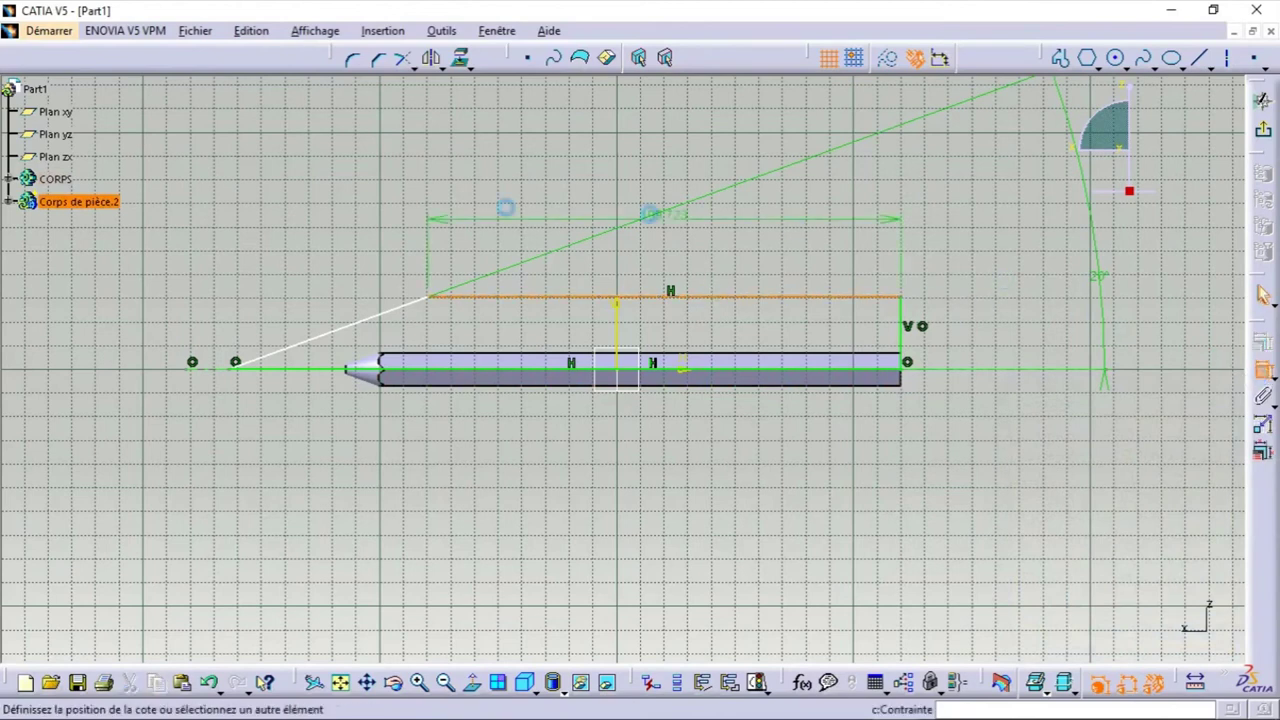
{"action": "right_click", "coordinate": [213, 370]}
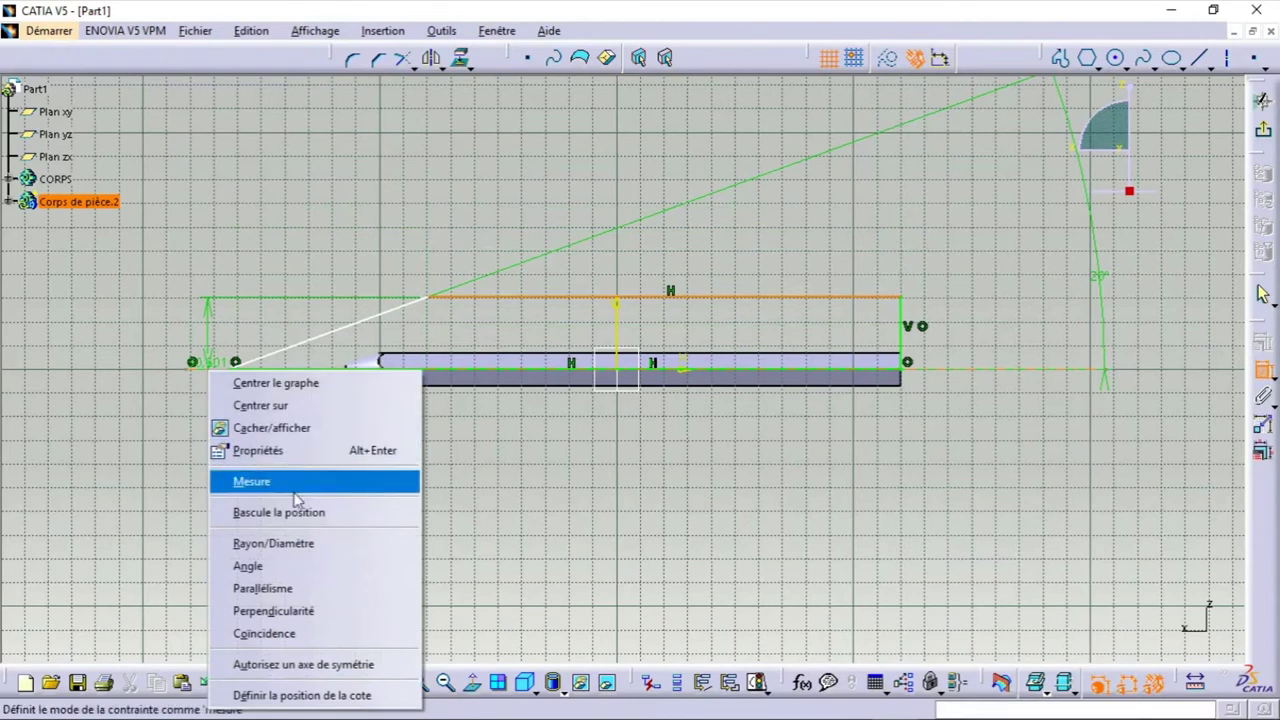
{"action": "left_click", "coordinate": [284, 545]}
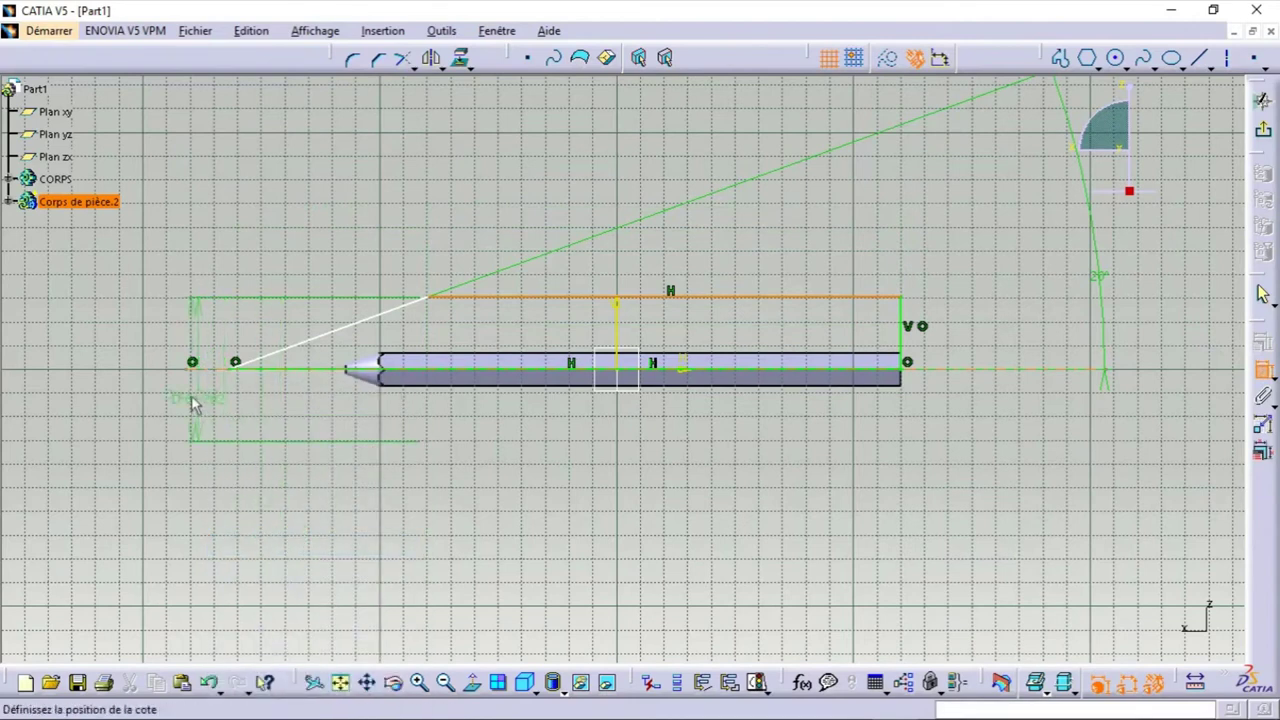
{"action": "left_click", "coordinate": [1011, 371]}
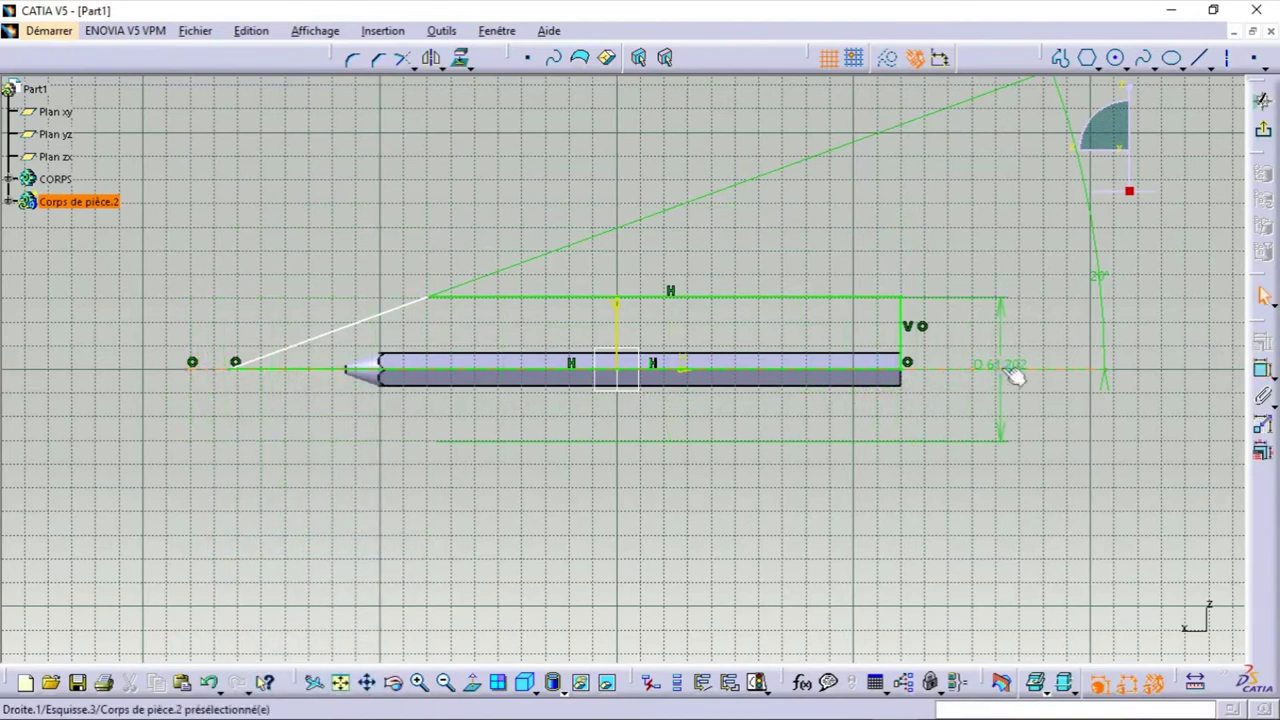
{"action": "double_click", "coordinate": [1000, 360]}
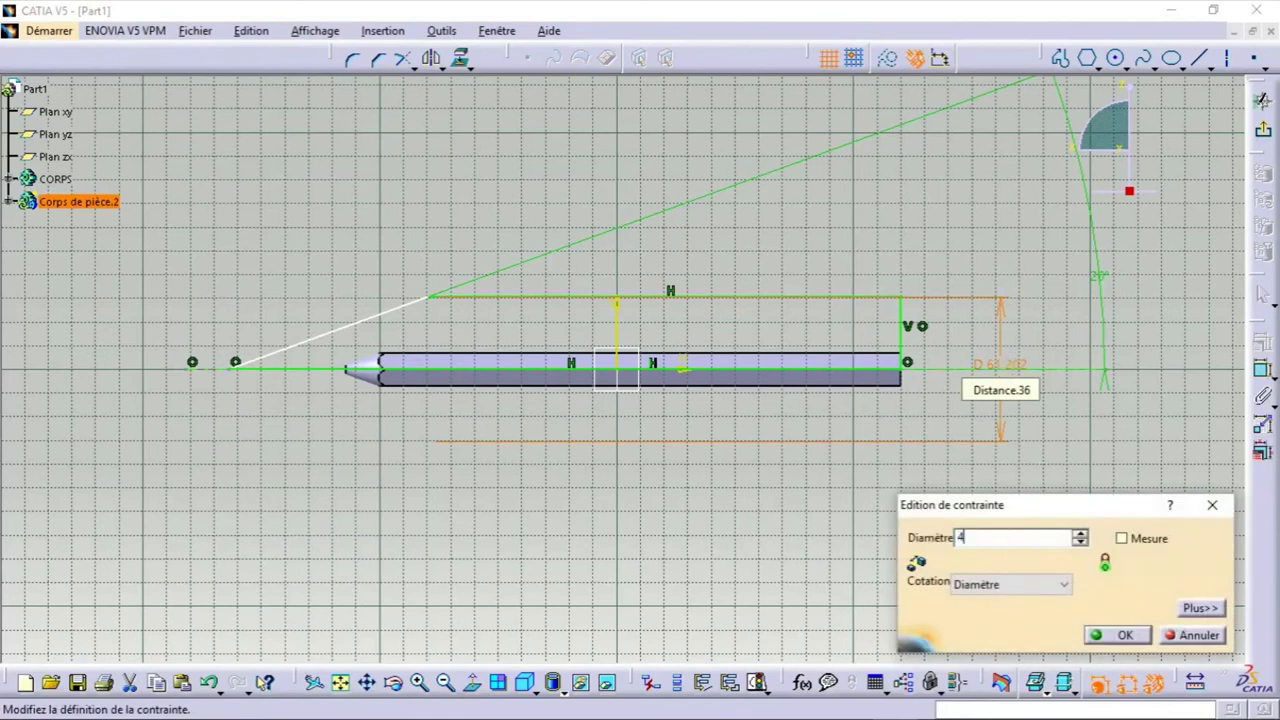
{"action": "key", "text": "Return"}
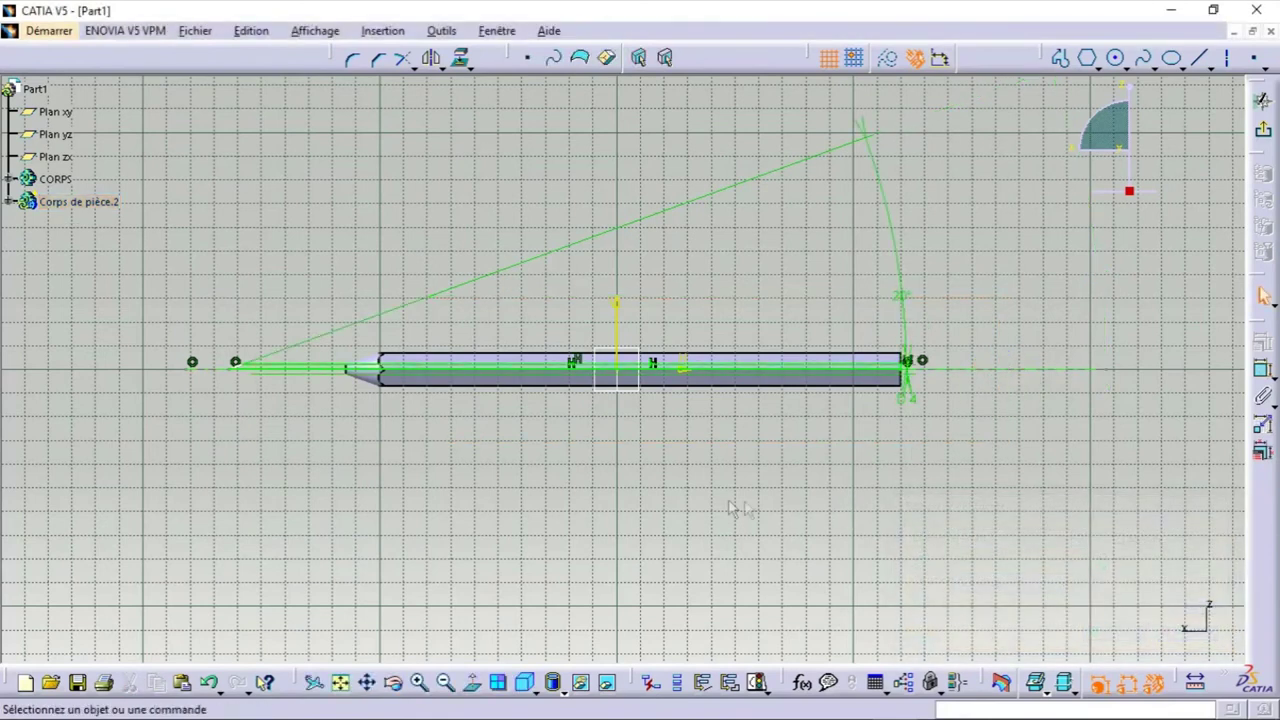
Slide the profile's pointed front end along the axis to just behind the pencil's cut tip.
{"action": "left_click", "coordinate": [419, 682]}
{"action": "left_click", "coordinate": [419, 682]}
{"action": "left_click", "coordinate": [367, 682]}
{"action": "left_click_drag", "start_coordinate": [110, 380], "coordinate": [680, 400]}
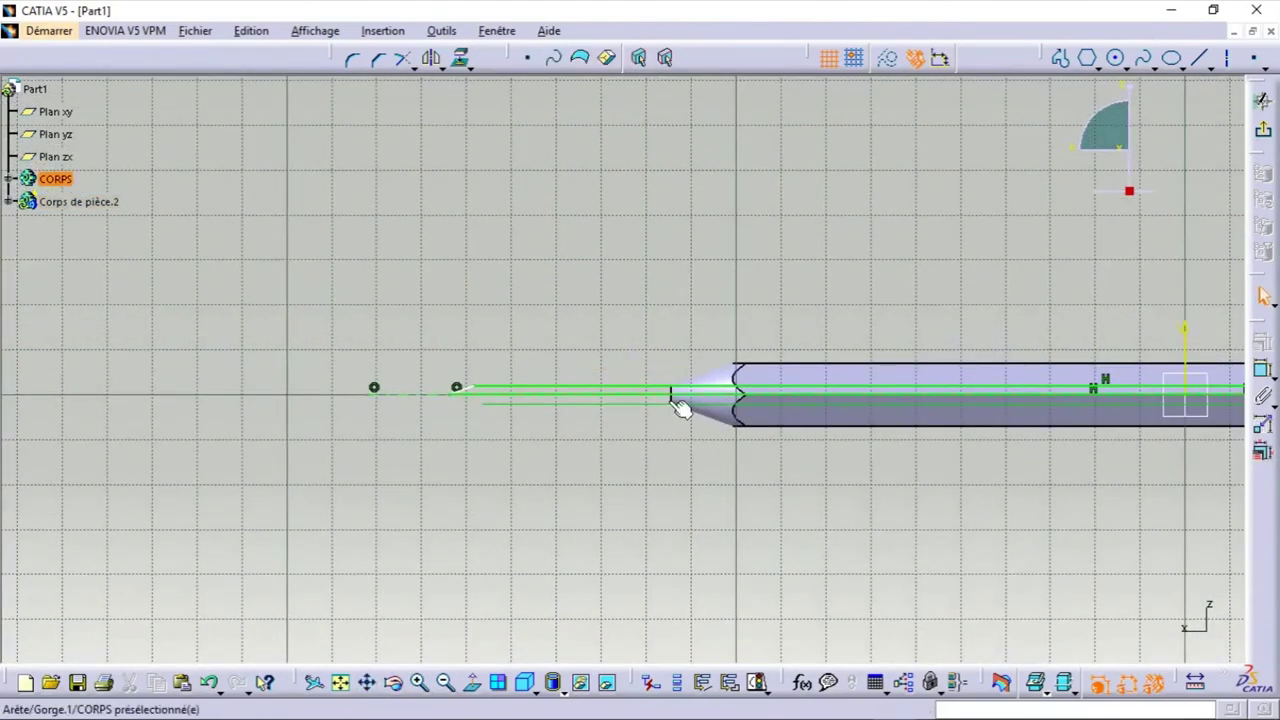
{"action": "left_click", "coordinate": [681, 406]}
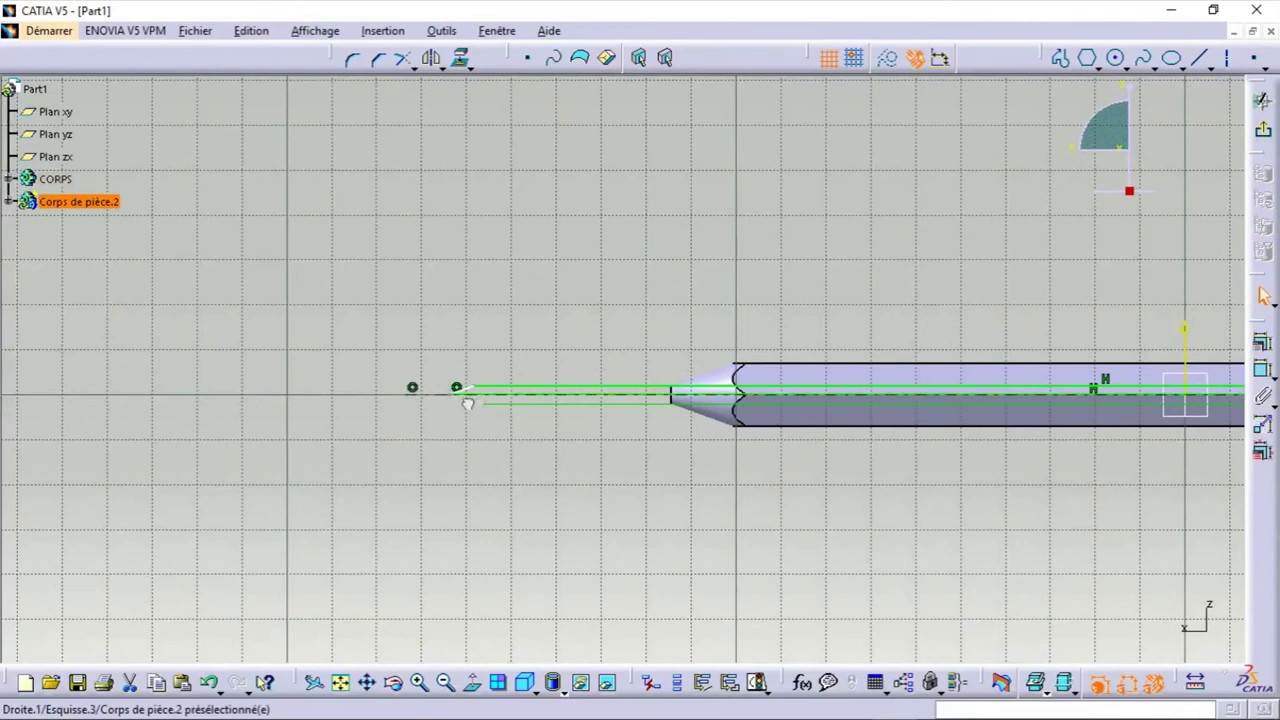
{"action": "left_click_drag", "start_coordinate": [460, 400], "coordinate": [598, 399]}
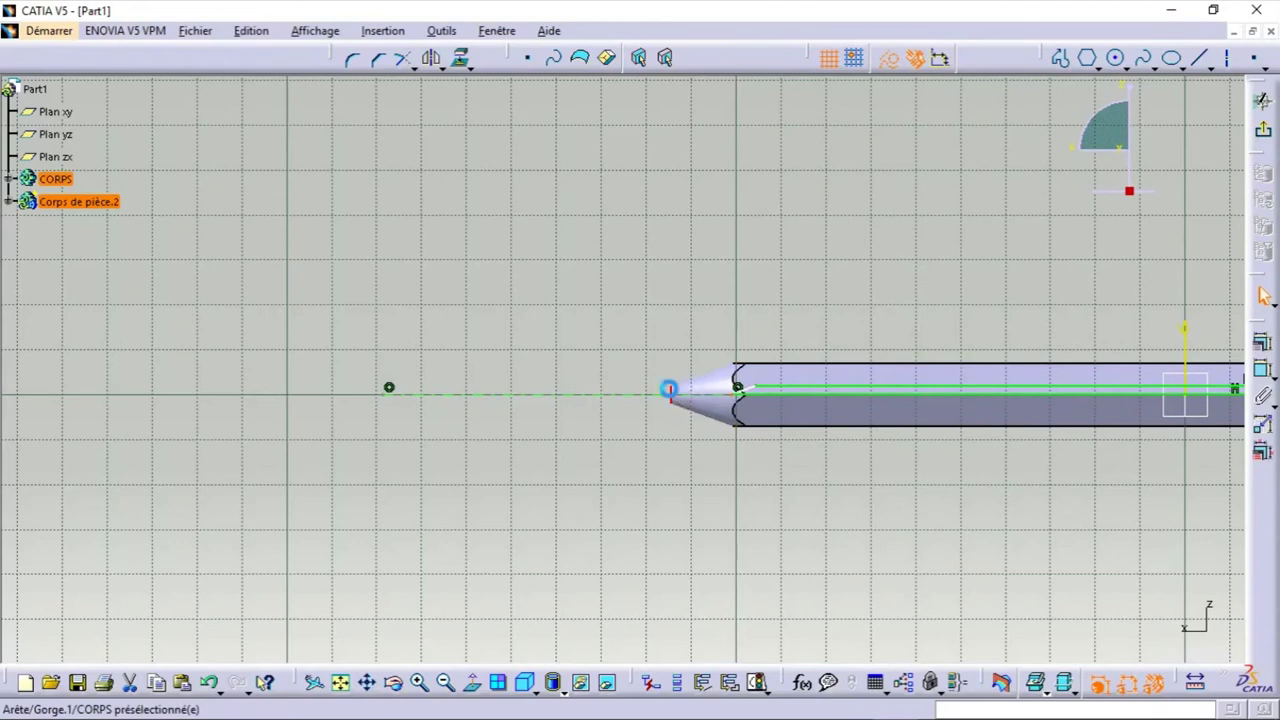
Constrain the upper end point of the profile's sloped line to be coincident with the edge of the pencil's cut tip.
{"action": "left_click", "coordinate": [1261, 346]}
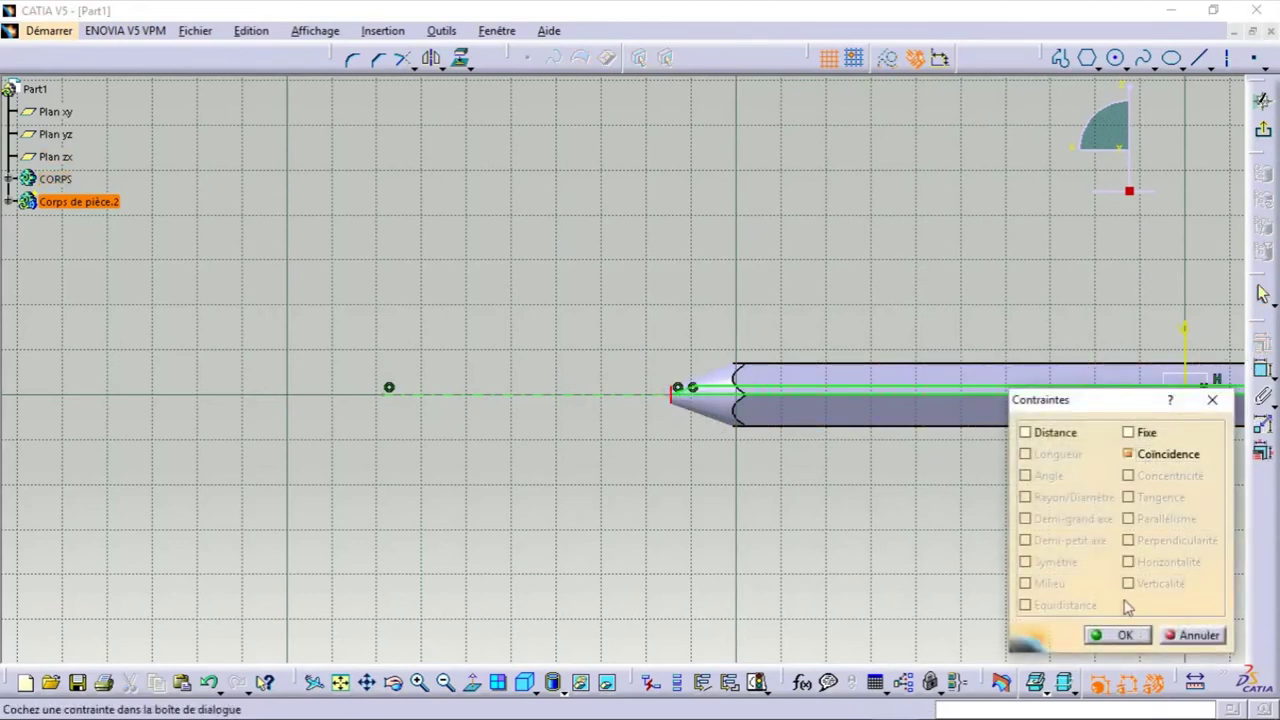
{"action": "left_click", "coordinate": [1168, 637]}
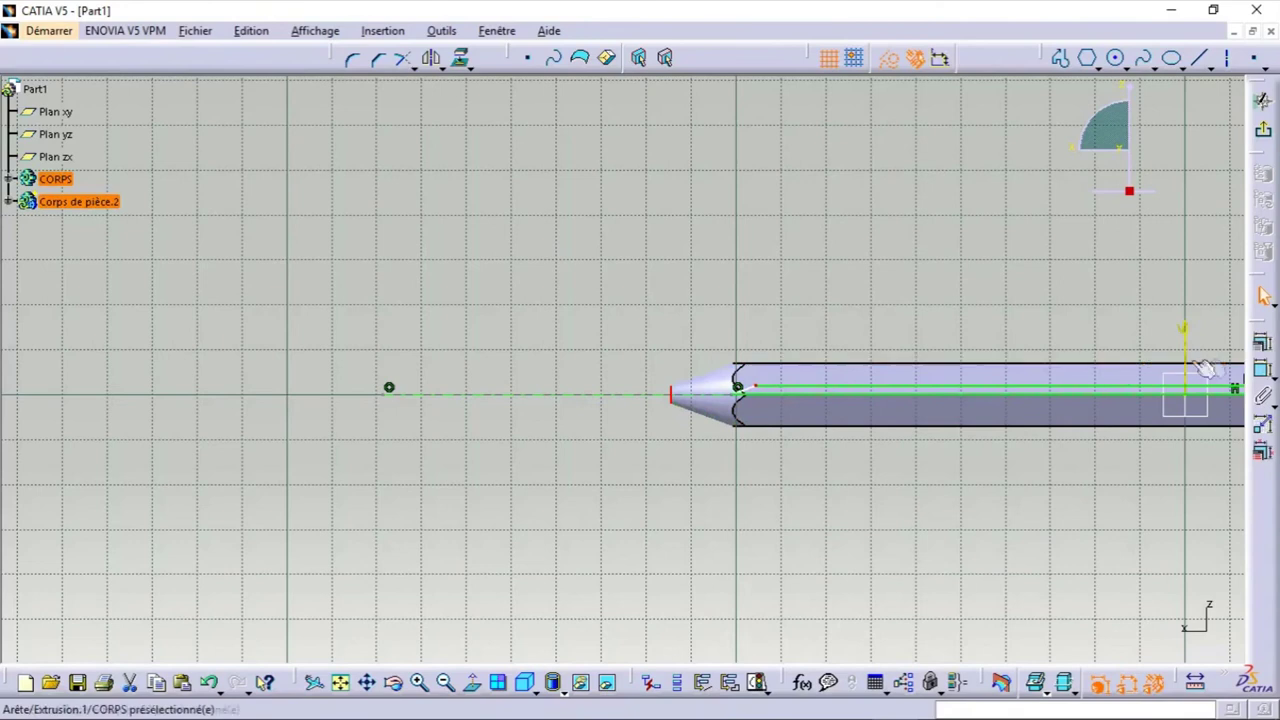
{"action": "left_click", "coordinate": [1261, 346]}
{"action": "left_click", "coordinate": [1185, 458]}
{"action": "left_click", "coordinate": [1124, 636]}
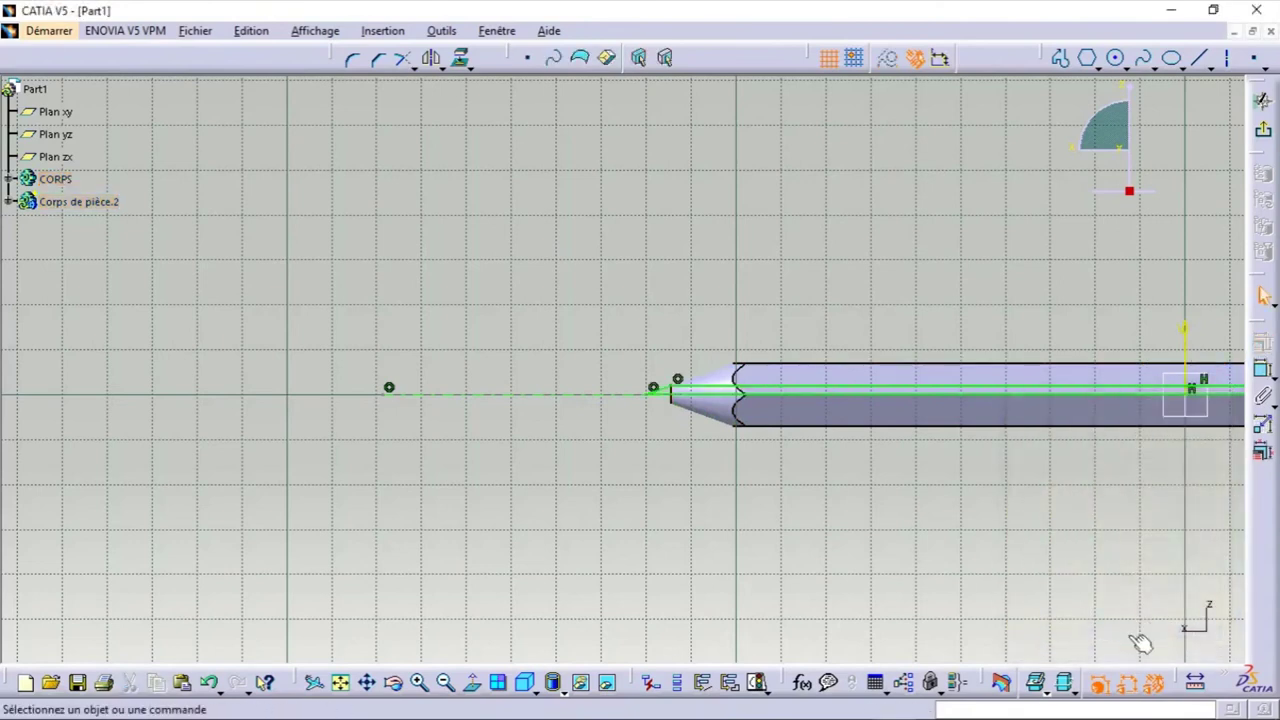
Exit the sketch and revolve the lead profile 360° around the sketch axis.
{"action": "left_click", "coordinate": [1265, 137]}
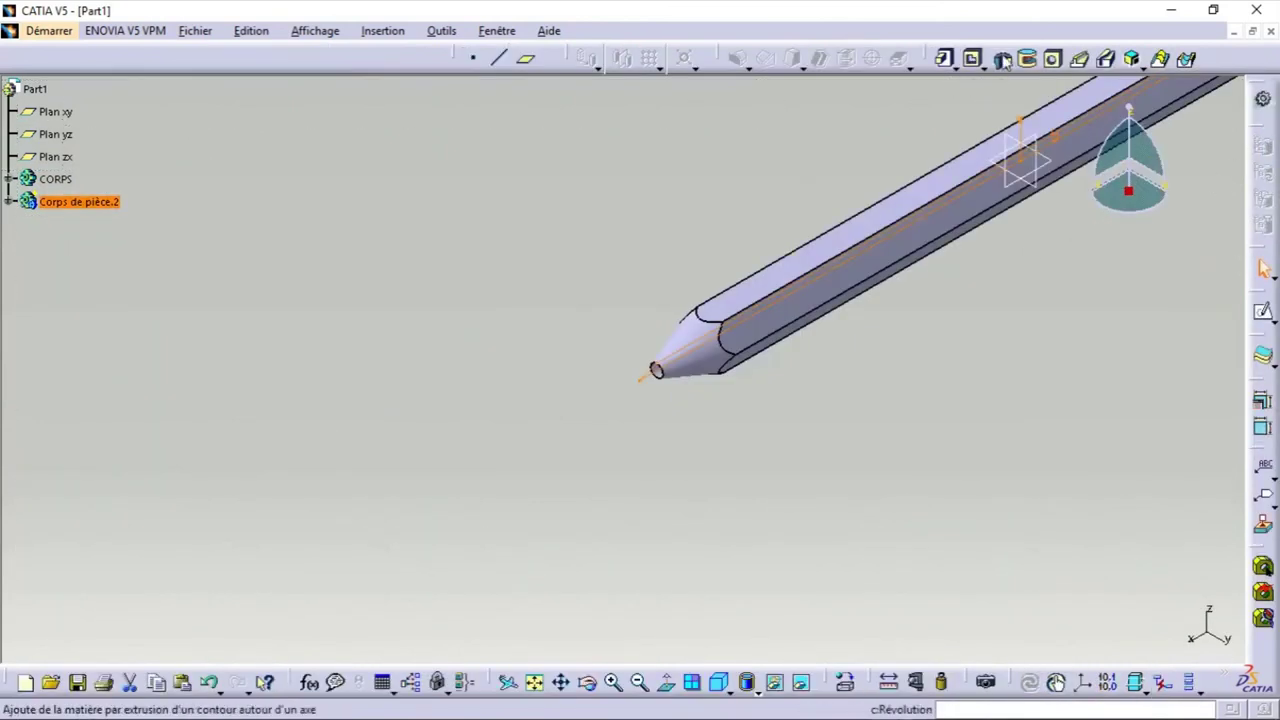
{"action": "left_click", "coordinate": [1001, 58]}
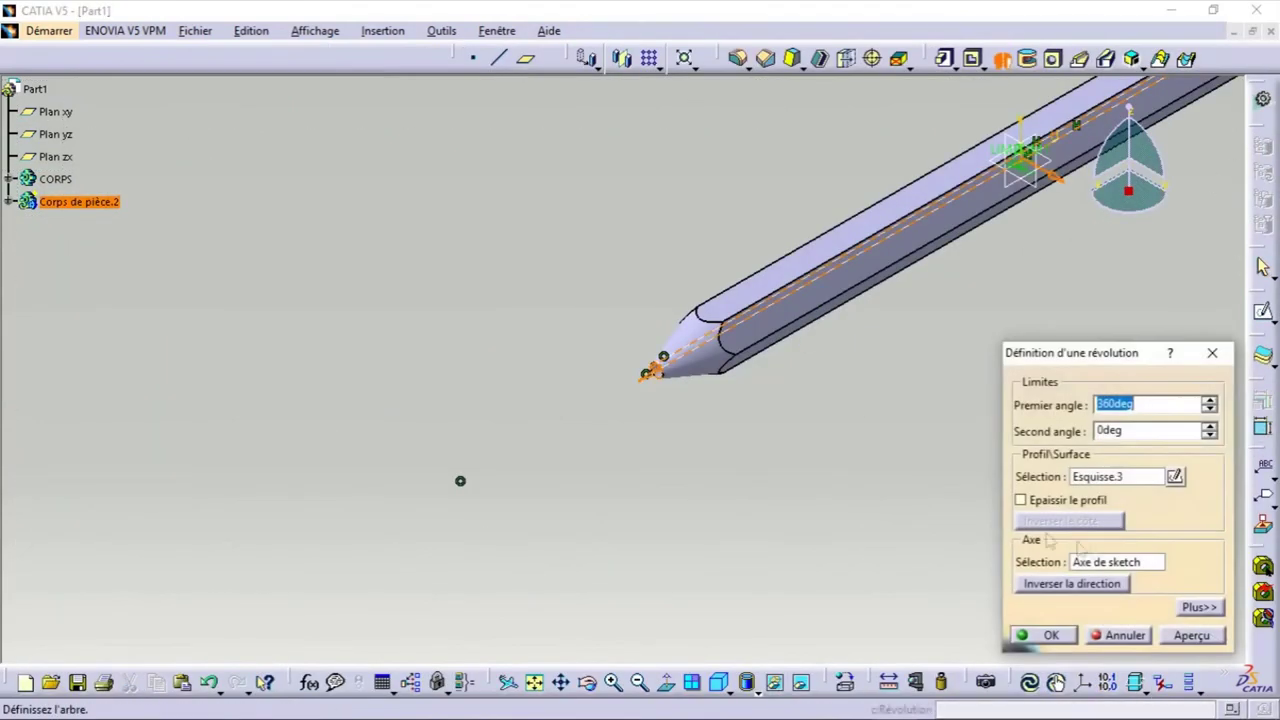
{"action": "left_click", "coordinate": [1049, 640]}
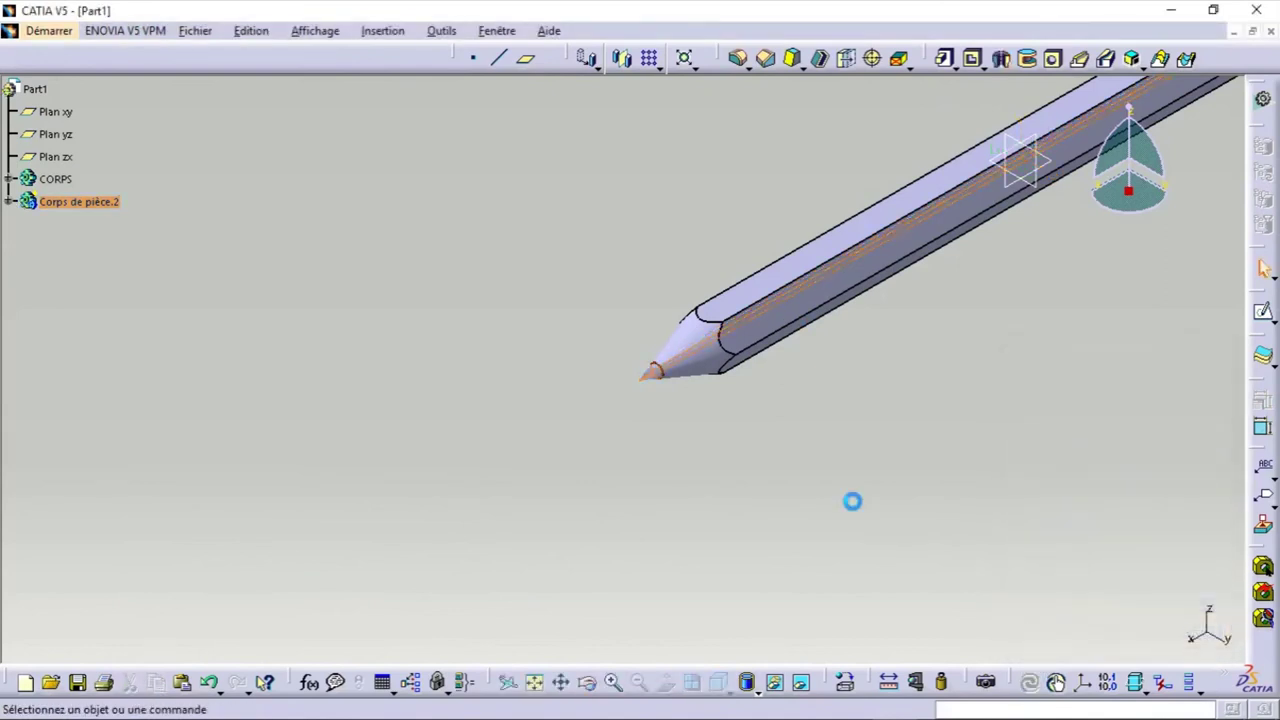
Switch the display to realistic rendering with texture and view the whole pencil in isometric orientation.
{"action": "left_click", "coordinate": [643, 681]}
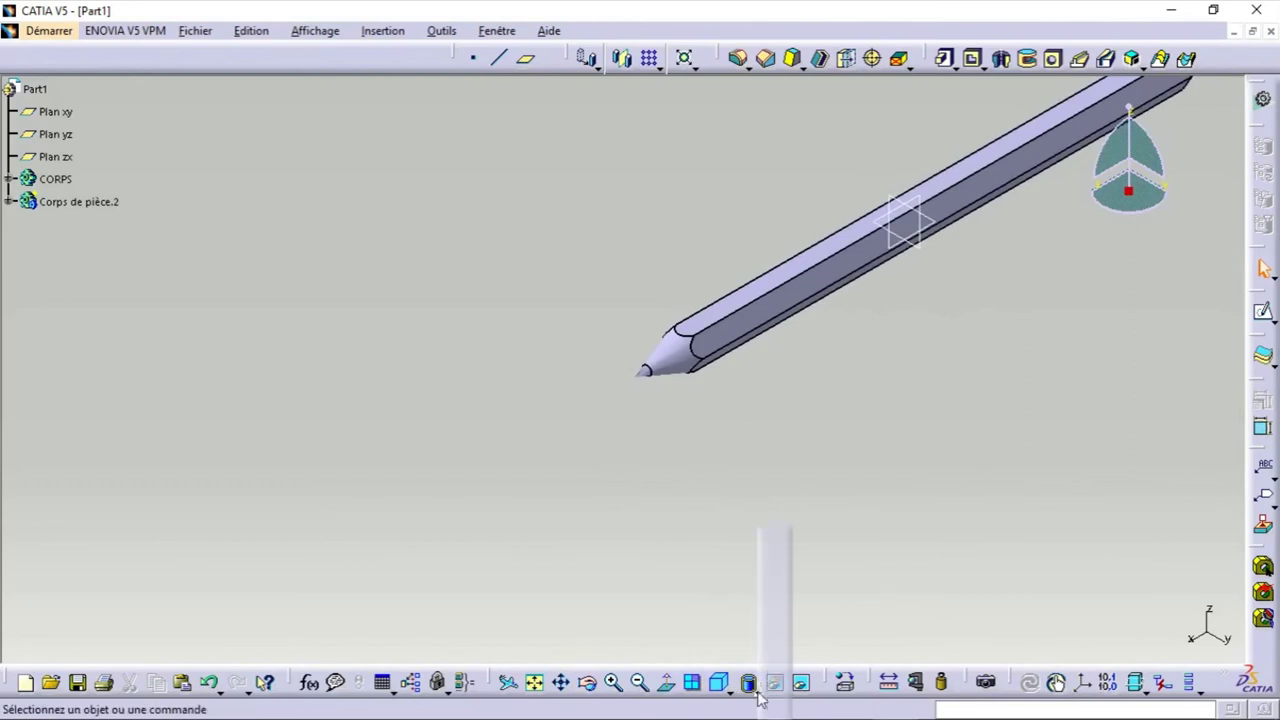
{"action": "left_click", "coordinate": [776, 652]}
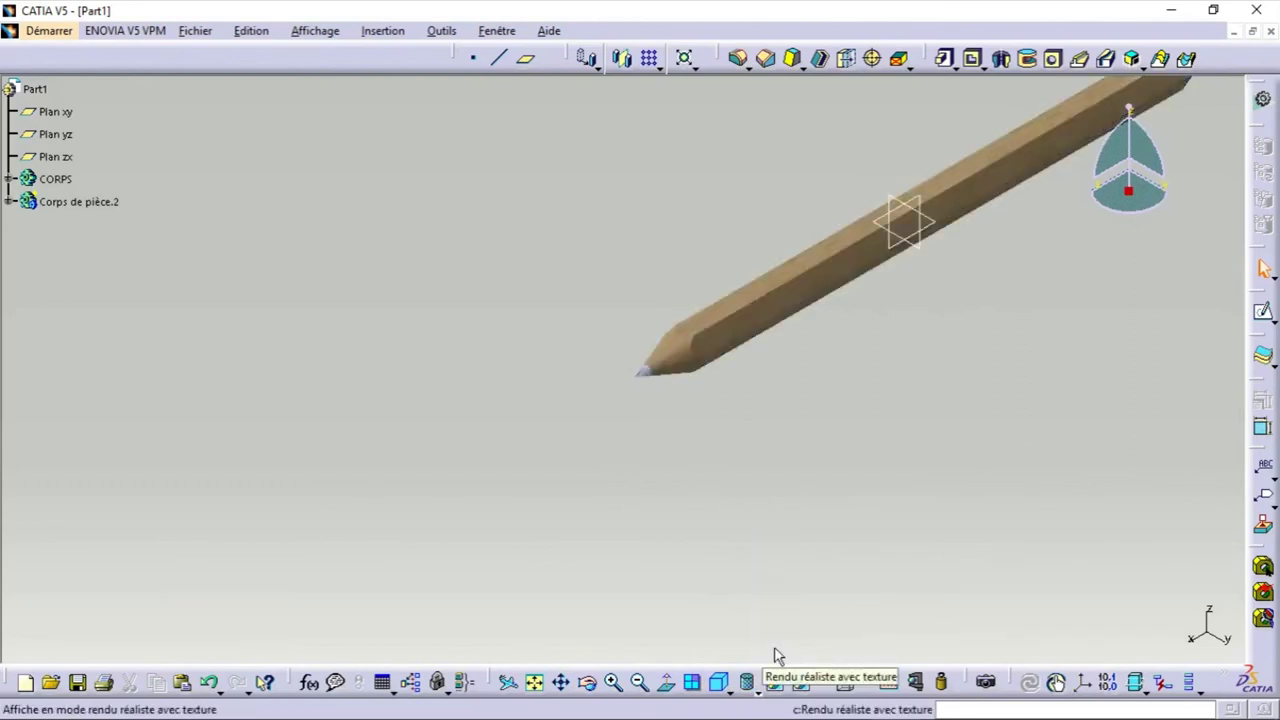
{"action": "left_click_drag", "start_coordinate": [587, 683], "coordinate": [590, 684]}
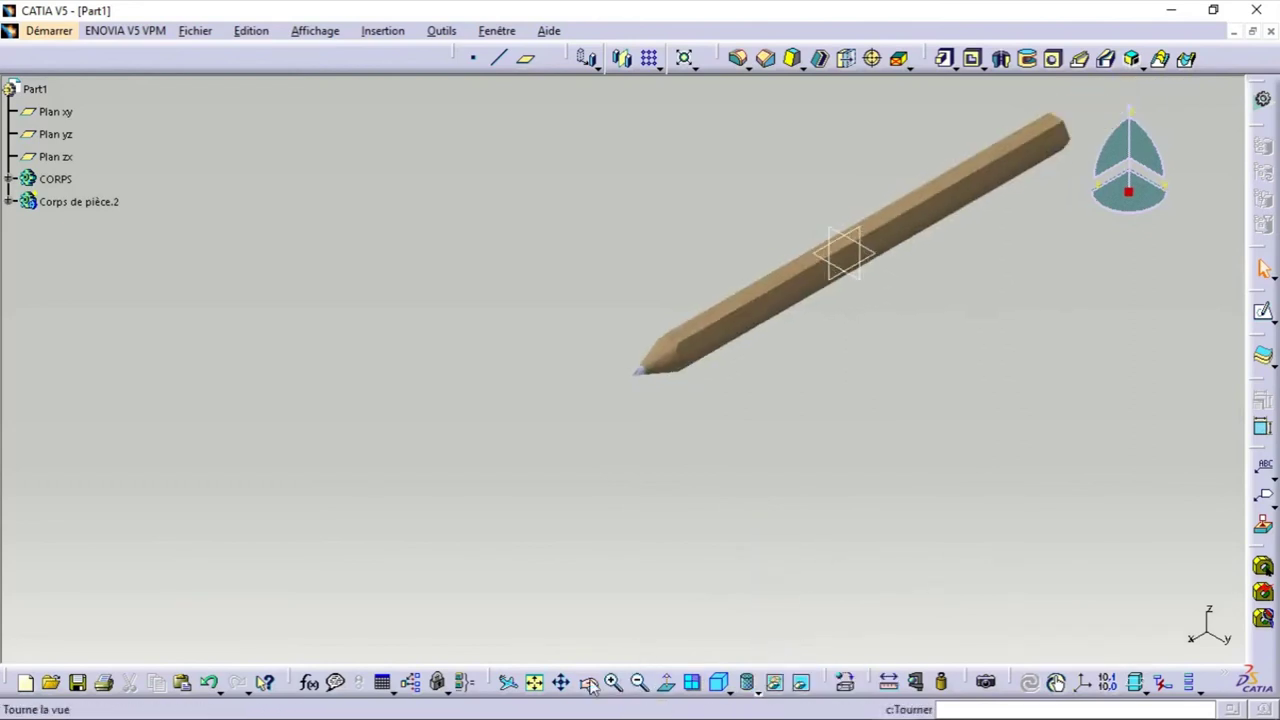
{"action": "left_click", "coordinate": [590, 684]}
{"action": "mouse_move", "coordinate": [971, 257]}
{"action": "left_mouse_down"}
{"action": "mouse_move", "coordinate": [771, 395]}
{"action": "mouse_move", "coordinate": [590, 436]}
{"action": "mouse_move", "coordinate": [451, 423]}
{"action": "mouse_move", "coordinate": [590, 428]}
{"action": "mouse_move", "coordinate": [823, 354]}
{"action": "mouse_move", "coordinate": [890, 300]}
{"action": "left_mouse_up"}
{"action": "left_click", "coordinate": [719, 686]}
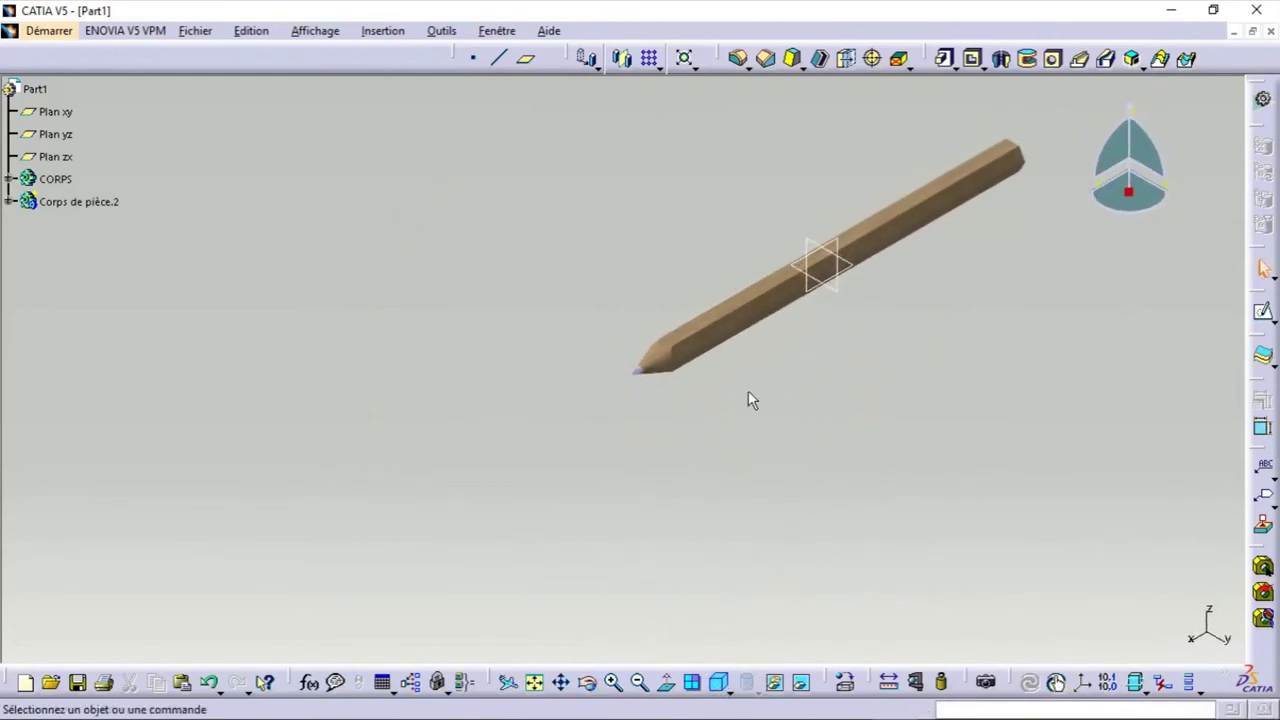
Hide the xy, yz and zx reference planes together.
{"action": "left_click_drag", "start_coordinate": [754, 198], "coordinate": [898, 322]}
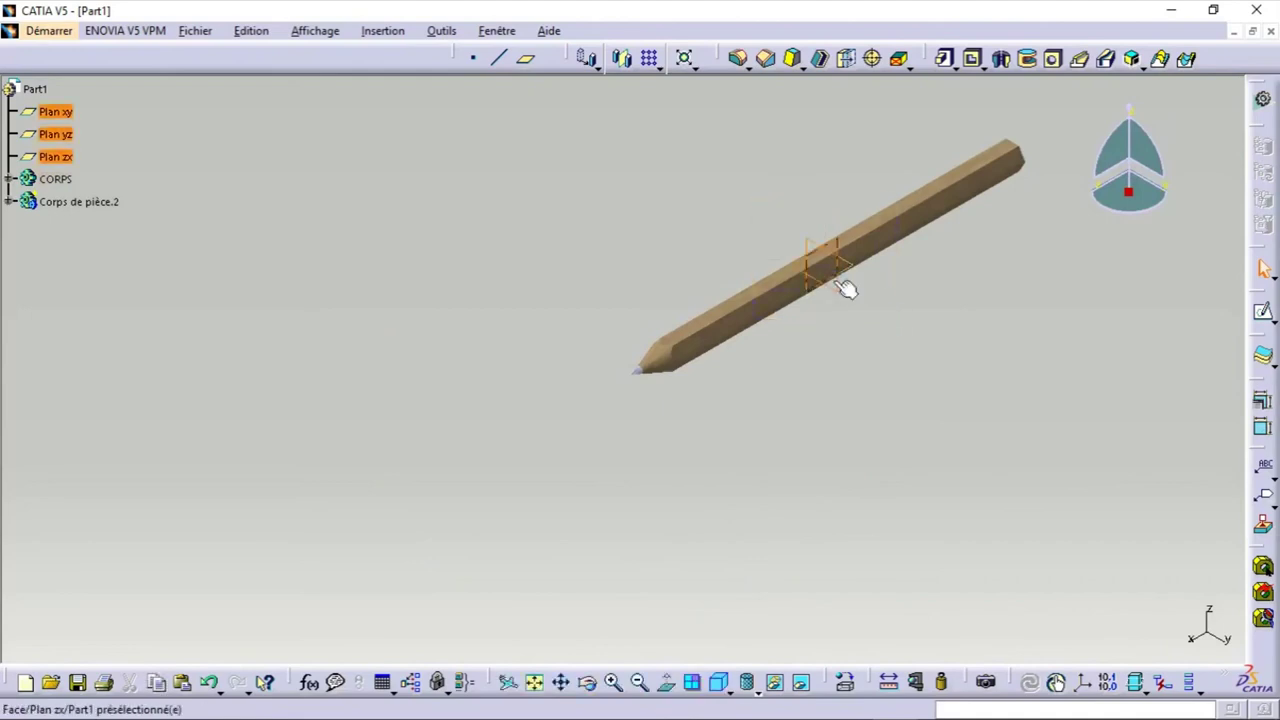
{"action": "right_click", "coordinate": [845, 289]}
{"action": "left_click", "coordinate": [903, 339]}
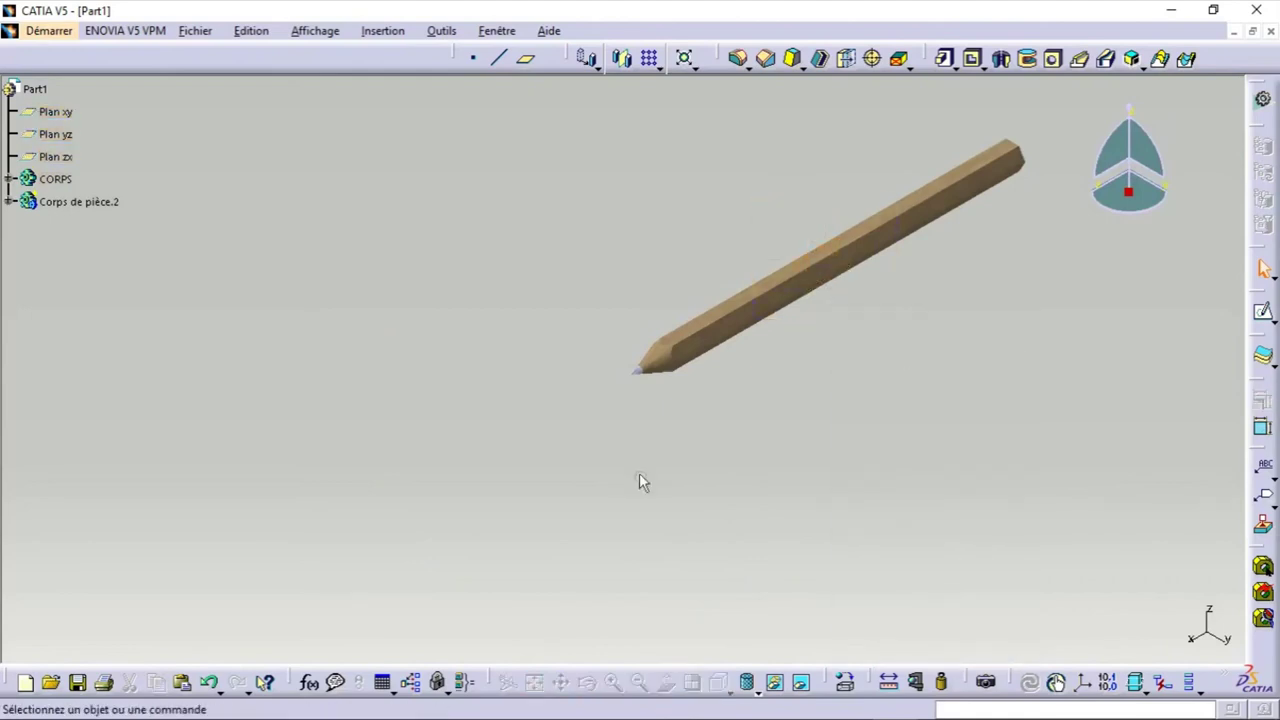
Rename the second body, Corps de pièce.2, to PLOMB in its properties.
{"action": "right_click", "coordinate": [104, 201]}
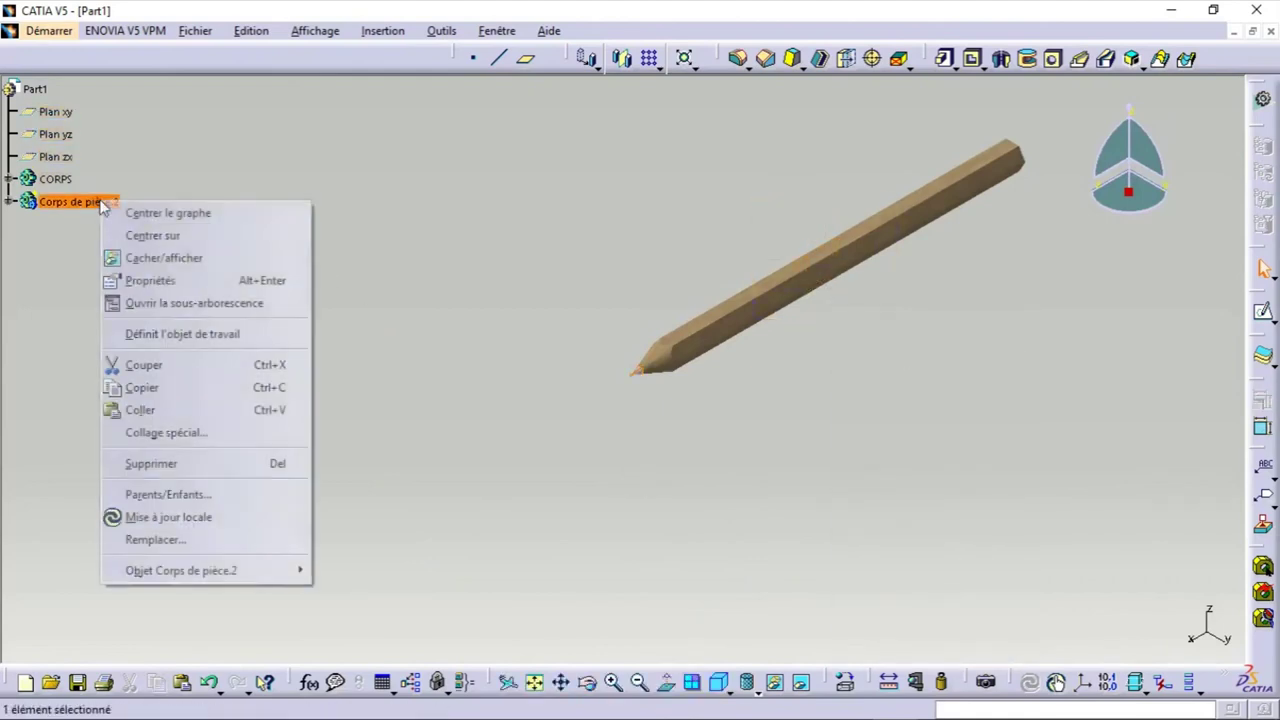
{"action": "left_click", "coordinate": [195, 285]}
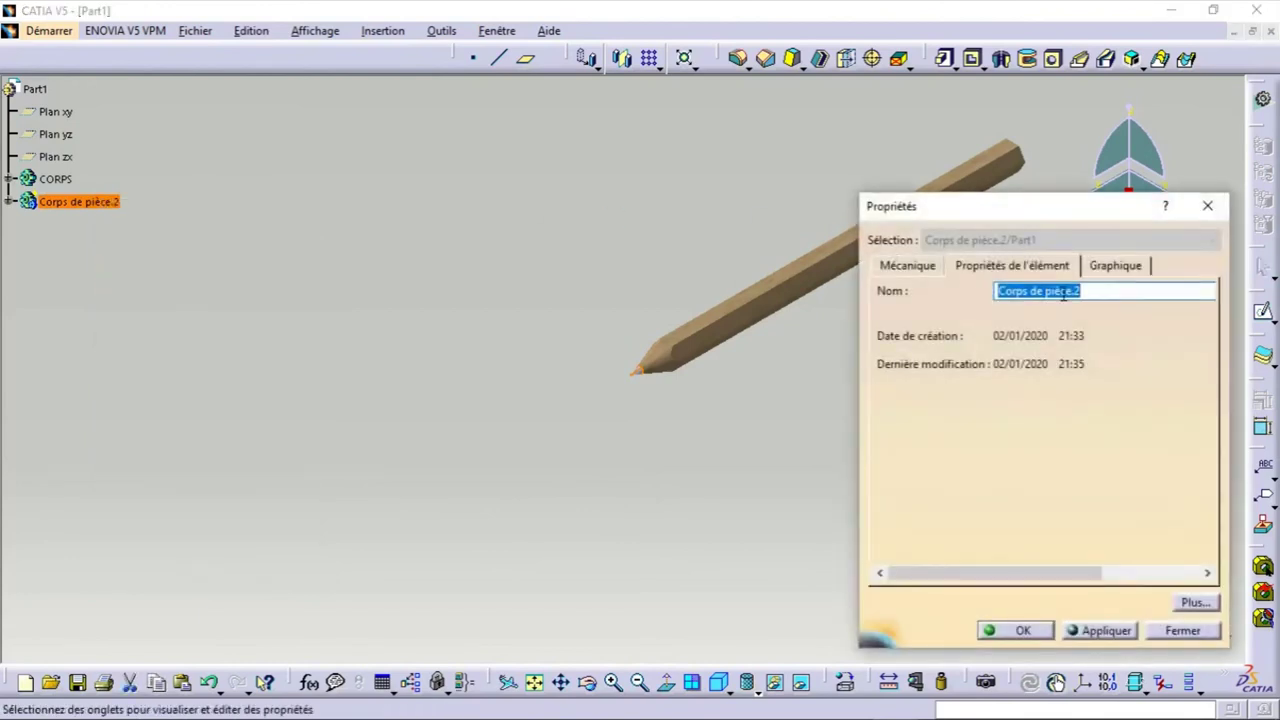
{"action": "type", "text": "PL"}
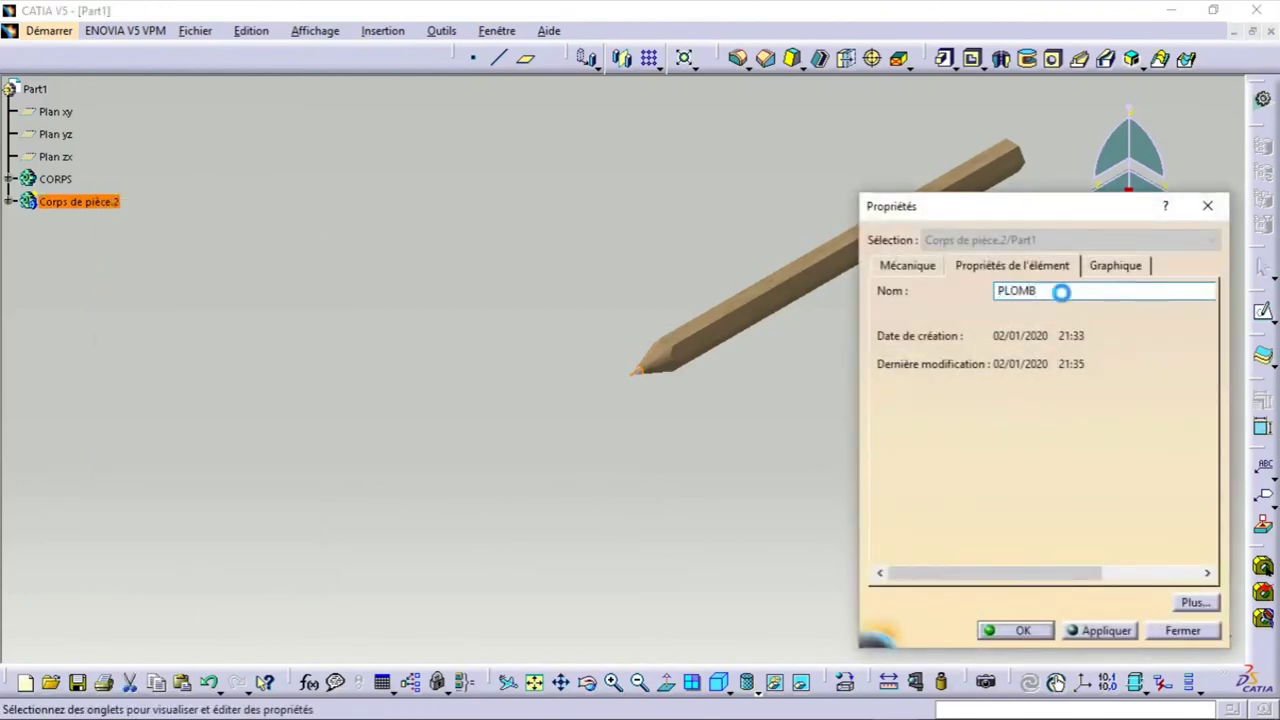
{"action": "type", "text": "OMB"}
{"action": "key", "text": "Return"}
{"action": "left_click", "coordinate": [812, 505]}
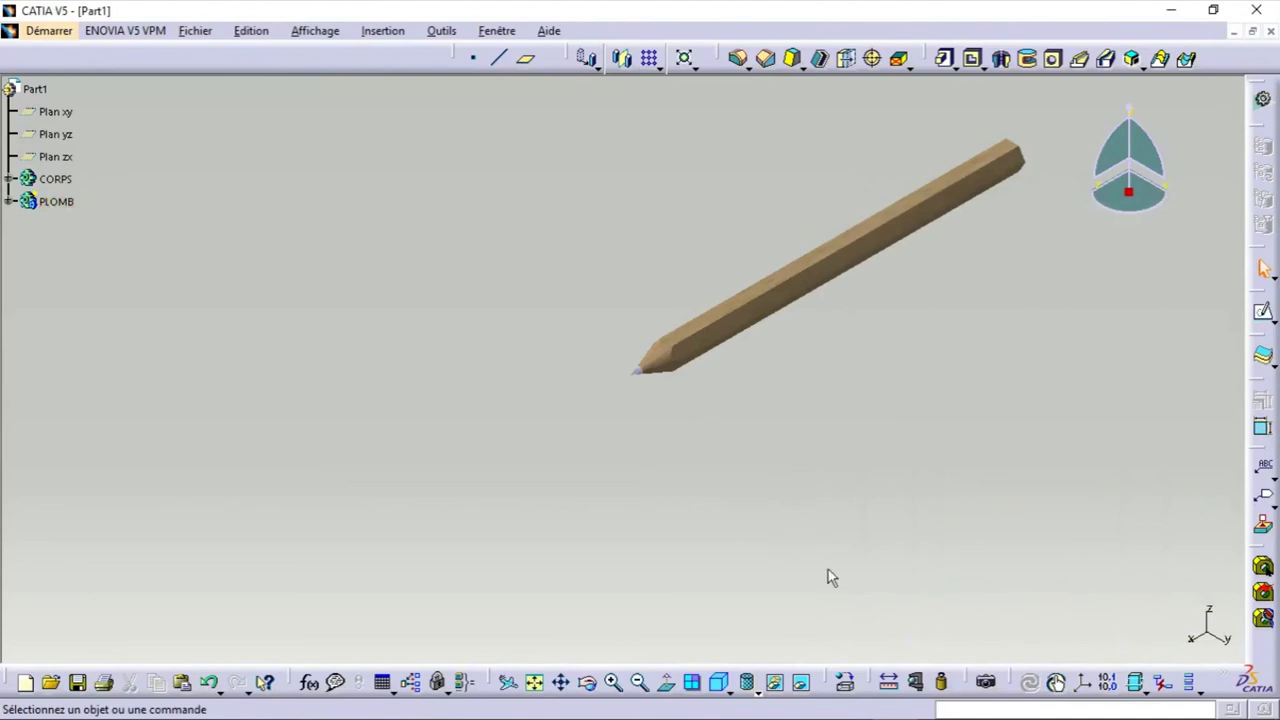
Apply the Plomb material from the Métaux family of the default material catalogue to the PLOMB body.
{"action": "left_click", "coordinate": [846, 686]}
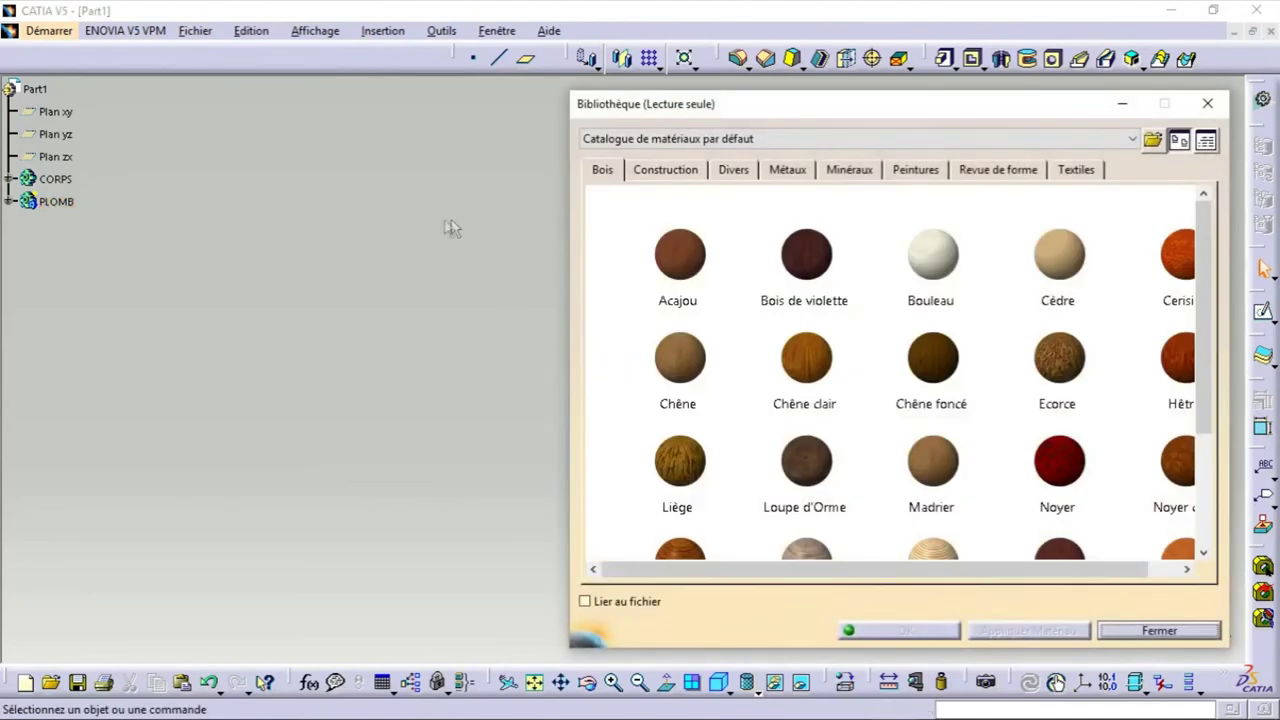
{"action": "left_click", "coordinate": [53, 201]}
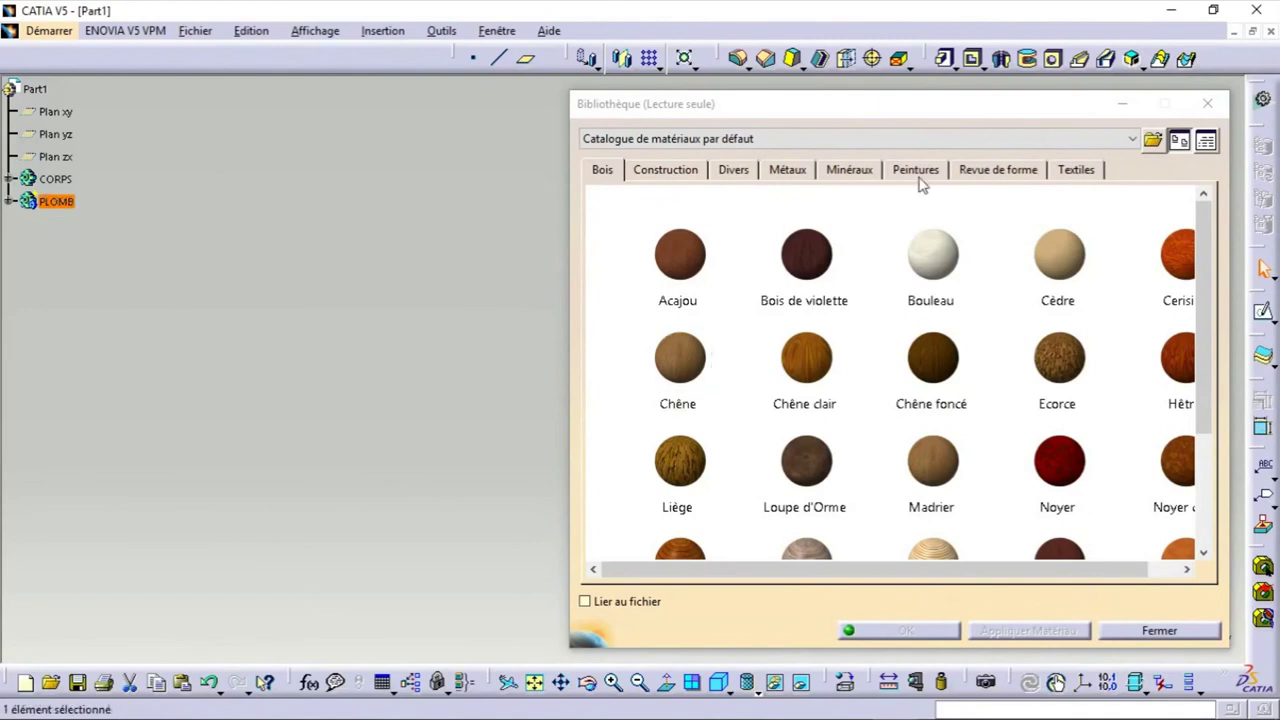
{"action": "left_click", "coordinate": [785, 172]}
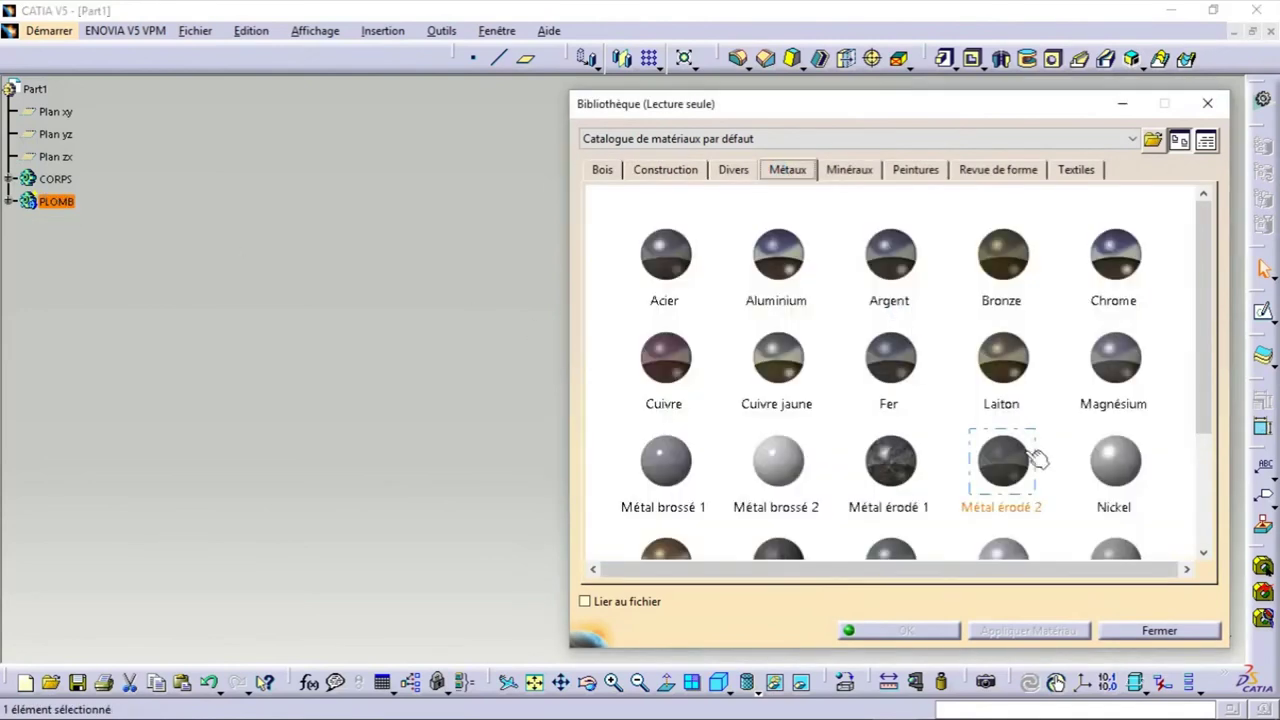
{"action": "left_click_drag", "start_coordinate": [1202, 371], "coordinate": [1202, 482]}
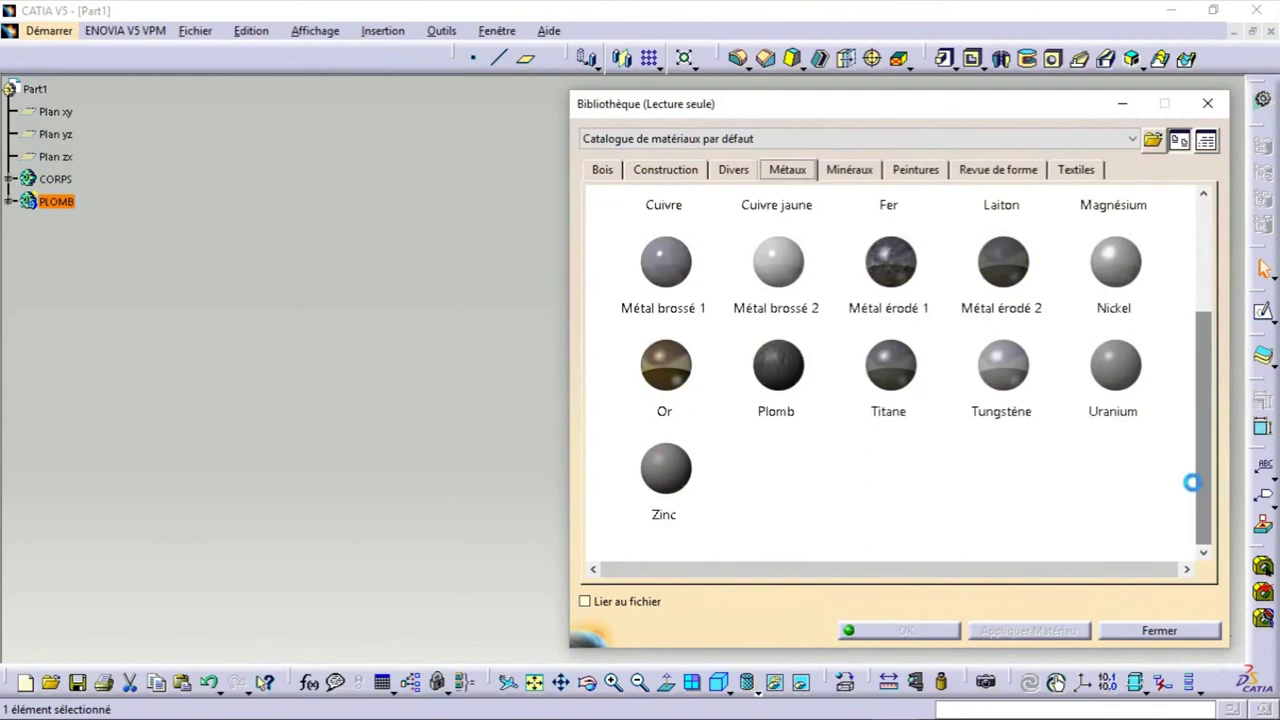
{"action": "left_click", "coordinate": [808, 384]}
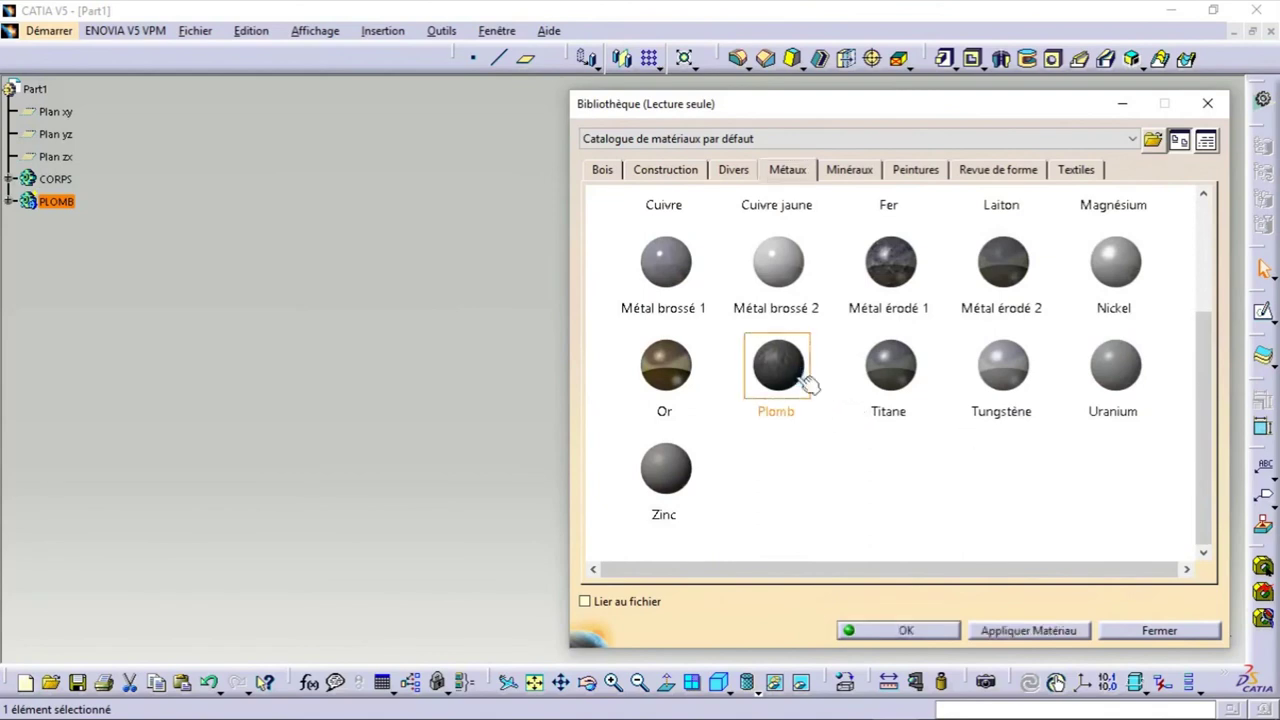
{"action": "left_click", "coordinate": [905, 631]}
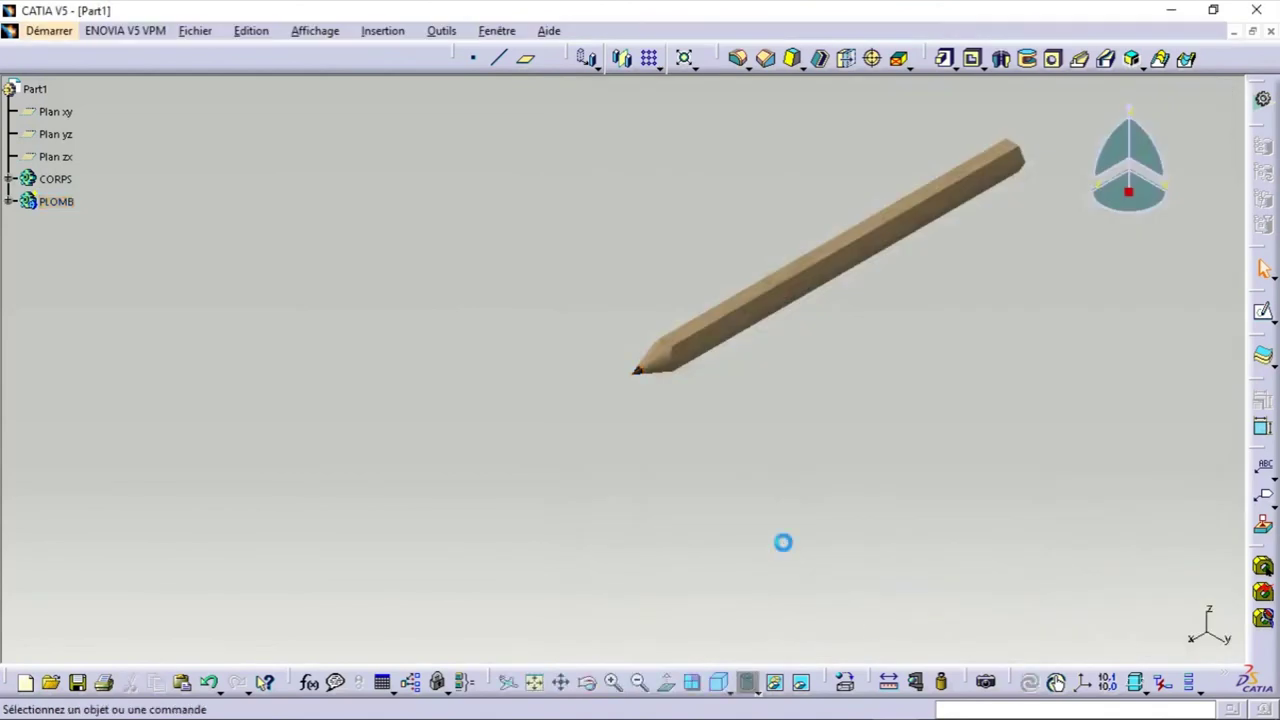
Examine the finished pencil and its lead tip up close from several angles, ending in the isometric view.
{"action": "left_click", "coordinate": [614, 683]}
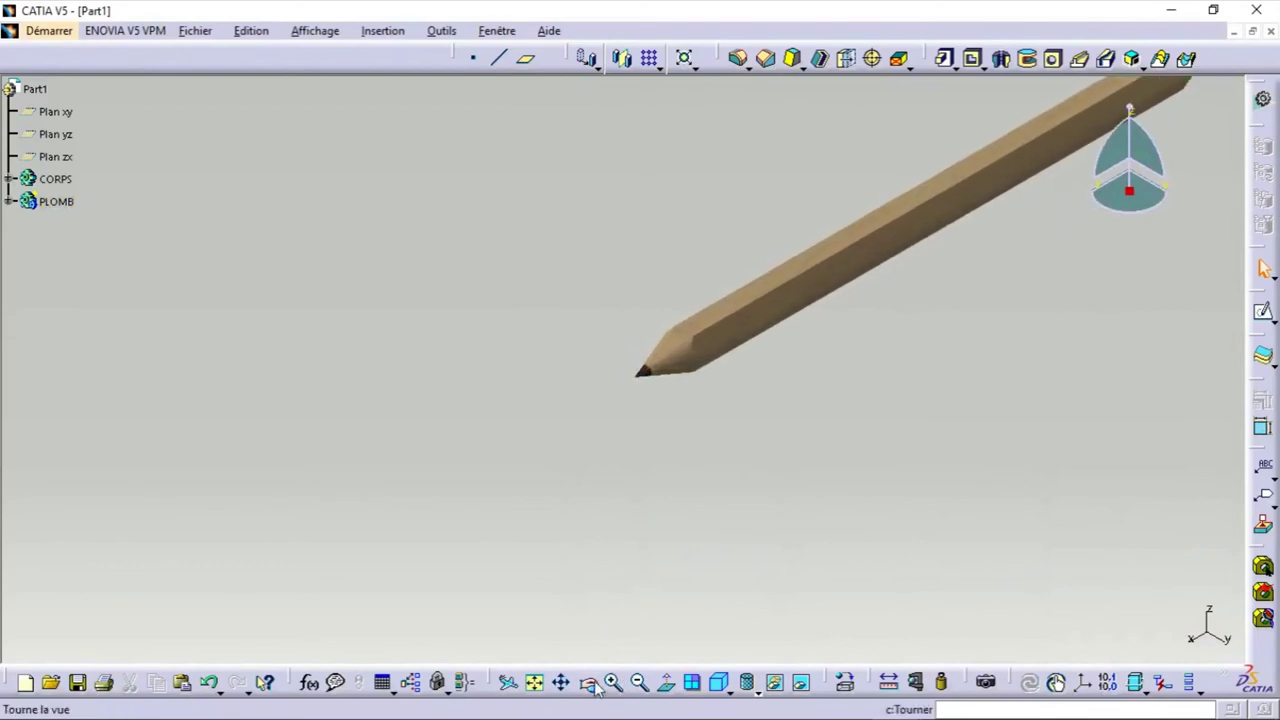
{"action": "left_click", "coordinate": [560, 683]}
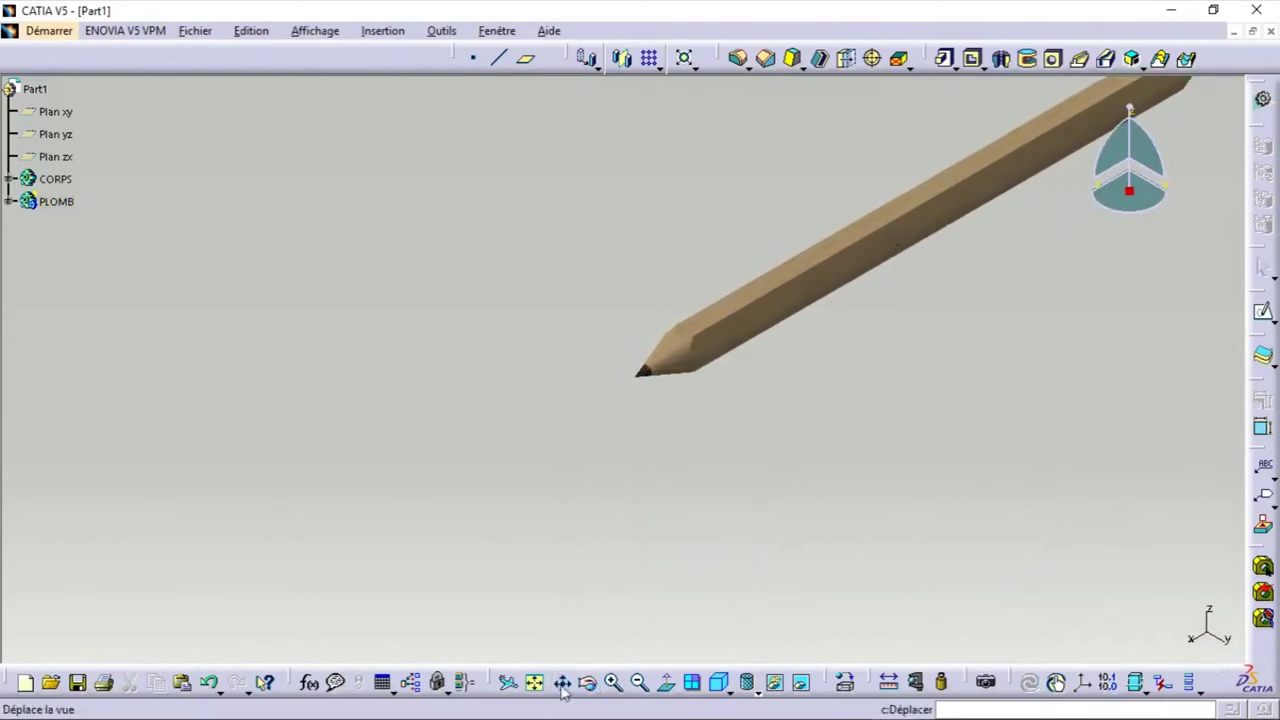
{"action": "left_click_drag", "start_coordinate": [640, 370], "coordinate": [455, 480]}
{"action": "left_click", "coordinate": [587, 683]}
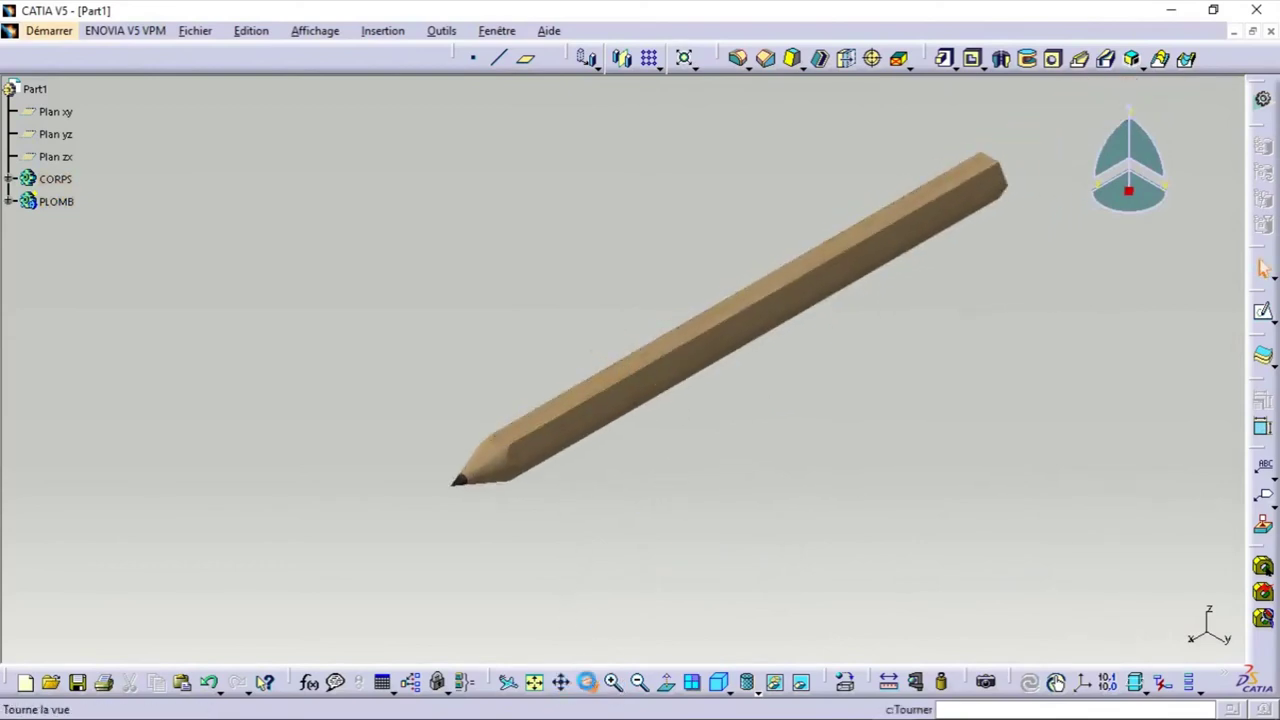
{"action": "mouse_move", "coordinate": [846, 206]}
{"action": "left_mouse_down"}
{"action": "mouse_move", "coordinate": [551, 457]}
{"action": "mouse_move", "coordinate": [580, 629]}
{"action": "mouse_move", "coordinate": [583, 557]}
{"action": "mouse_move", "coordinate": [529, 566]}
{"action": "mouse_move", "coordinate": [853, 282]}
{"action": "mouse_move", "coordinate": [923, 429]}
{"action": "mouse_move", "coordinate": [880, 470]}
{"action": "left_mouse_up"}
{"action": "left_click", "coordinate": [720, 683]}
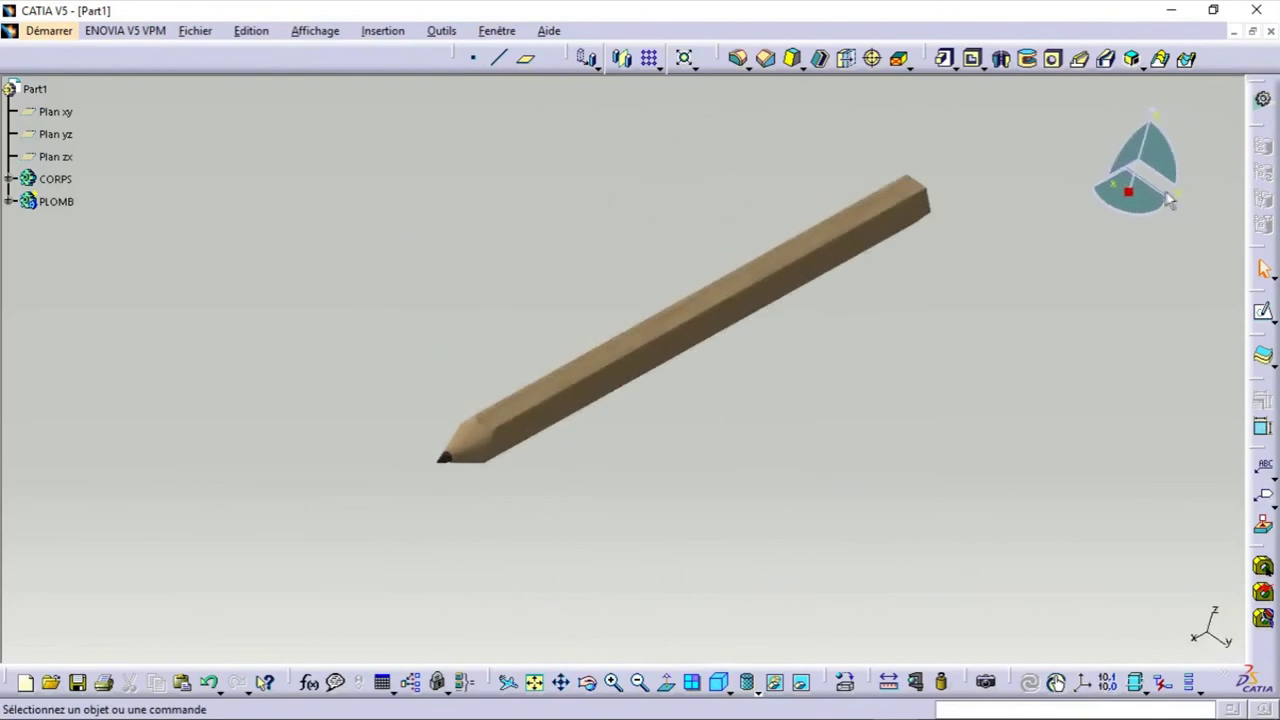
{"action": "mouse_move", "coordinate": [1153, 213]}
{"action": "left_mouse_down"}
{"action": "mouse_move", "coordinate": [1071, 243]}
{"action": "mouse_move", "coordinate": [1086, 245]}
{"action": "left_mouse_up"}
{"action": "mouse_move", "coordinate": [1110, 167]}
{"action": "left_mouse_down"}
{"action": "mouse_move", "coordinate": [1166, 100]}
{"action": "mouse_move", "coordinate": [1117, 166]}
{"action": "mouse_move", "coordinate": [1106, 218]}
{"action": "mouse_move", "coordinate": [1160, 224]}
{"action": "mouse_move", "coordinate": [1137, 240]}
{"action": "mouse_move", "coordinate": [1043, 209]}
{"action": "mouse_move", "coordinate": [1141, 236]}
{"action": "mouse_move", "coordinate": [1108, 200]}
{"action": "mouse_move", "coordinate": [1057, 189]}
{"action": "mouse_move", "coordinate": [1054, 240]}
{"action": "mouse_move", "coordinate": [1093, 245]}
{"action": "left_mouse_up"}
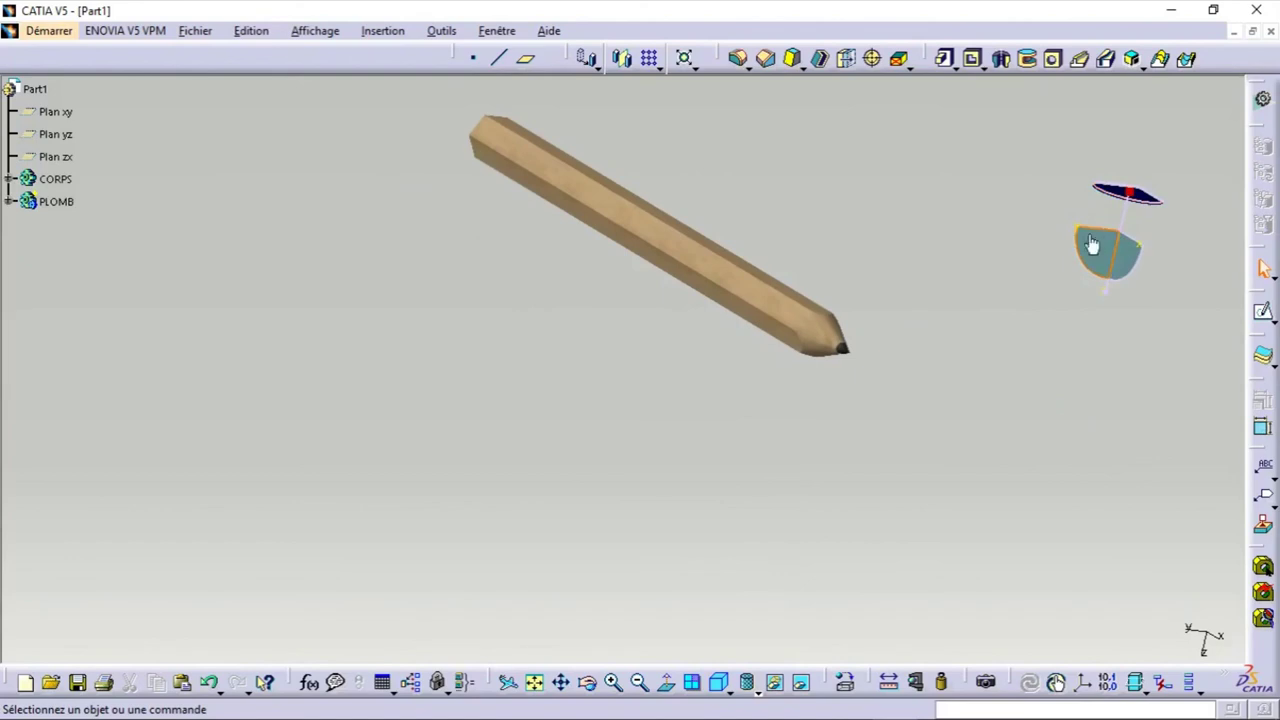
{"action": "mouse_move", "coordinate": [1106, 296]}
{"action": "left_mouse_down"}
{"action": "mouse_move", "coordinate": [1094, 140]}
{"action": "mouse_move", "coordinate": [1150, 185]}
{"action": "mouse_move", "coordinate": [1080, 277]}
{"action": "mouse_move", "coordinate": [1087, 241]}
{"action": "mouse_move", "coordinate": [1140, 210]}
{"action": "mouse_move", "coordinate": [1115, 195]}
{"action": "mouse_move", "coordinate": [994, 209]}
{"action": "mouse_move", "coordinate": [1190, 257]}
{"action": "mouse_move", "coordinate": [1155, 120]}
{"action": "mouse_move", "coordinate": [1075, 190]}
{"action": "mouse_move", "coordinate": [1150, 125]}
{"action": "mouse_move", "coordinate": [1198, 148]}
{"action": "mouse_move", "coordinate": [1128, 171]}
{"action": "mouse_move", "coordinate": [1128, 157]}
{"action": "mouse_move", "coordinate": [1143, 186]}
{"action": "mouse_move", "coordinate": [1080, 105]}
{"action": "mouse_move", "coordinate": [1120, 125]}
{"action": "mouse_move", "coordinate": [1163, 106]}
{"action": "mouse_move", "coordinate": [1163, 82]}
{"action": "left_mouse_up"}
{"action": "left_click", "coordinate": [718, 682]}
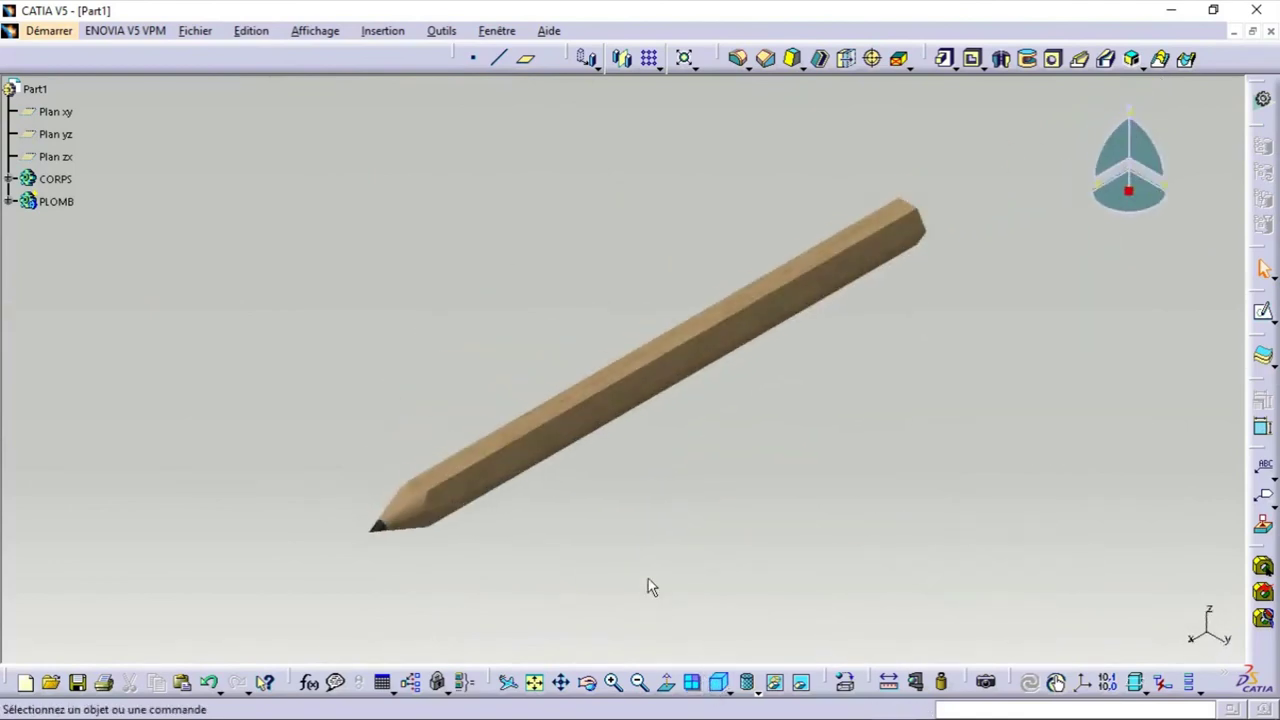